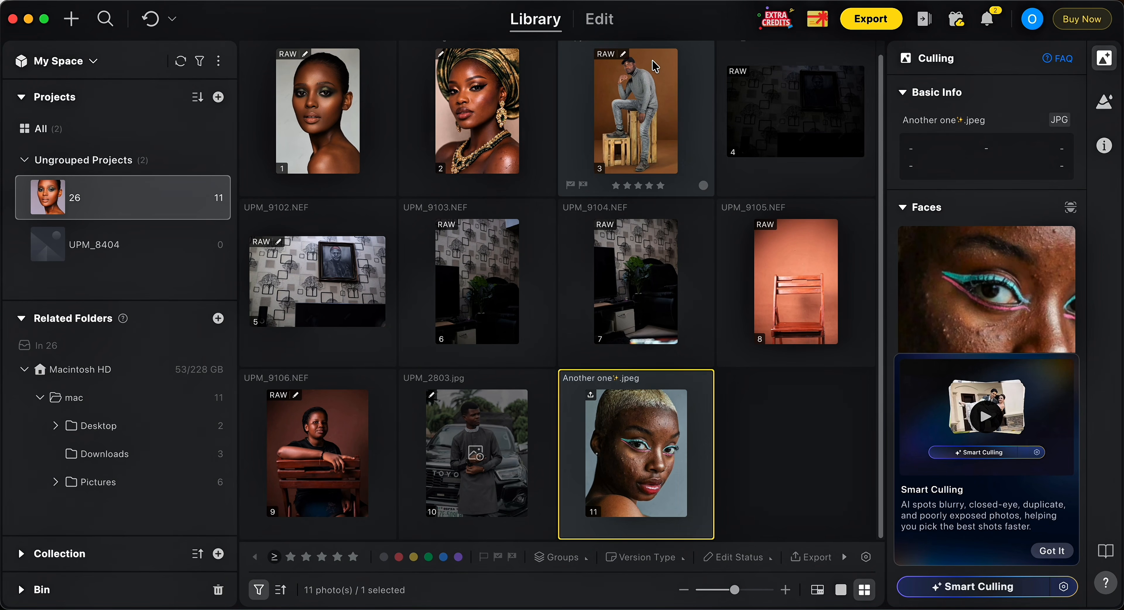
Open the selected portrait for editing and set its full-image white balance to Temp 3 and Tint 3 in Color Adjustments
{"action": "left_click", "coordinate": [599, 19]}
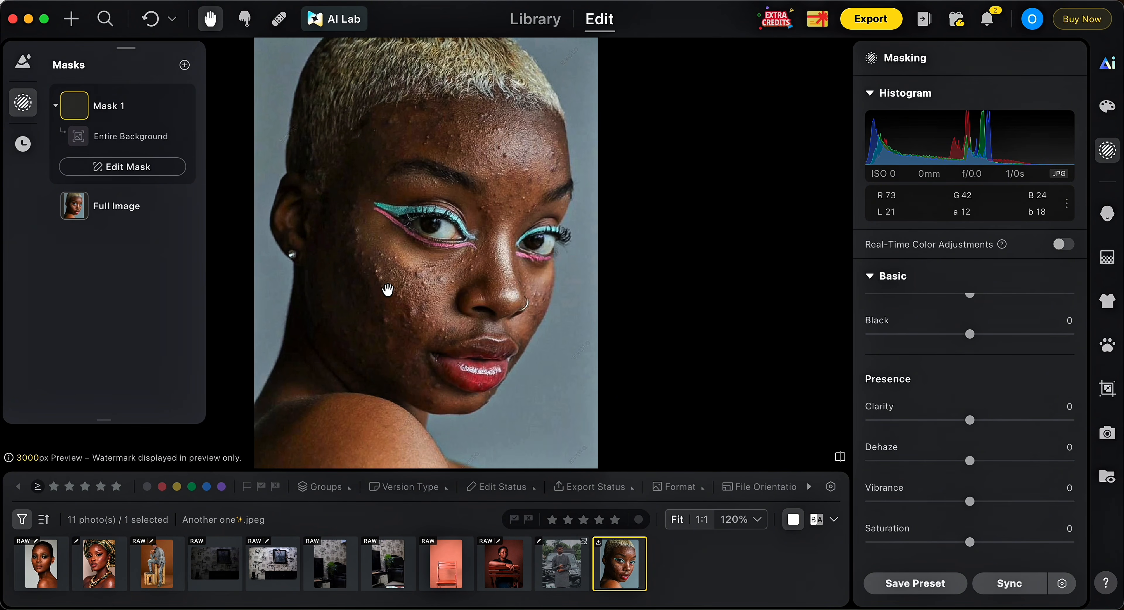
{"action": "scroll", "coordinate": [388, 290], "scroll_direction": "up", "scroll_amount": 2}
{"action": "scroll", "coordinate": [388, 290], "scroll_direction": "down", "scroll_amount": 2}
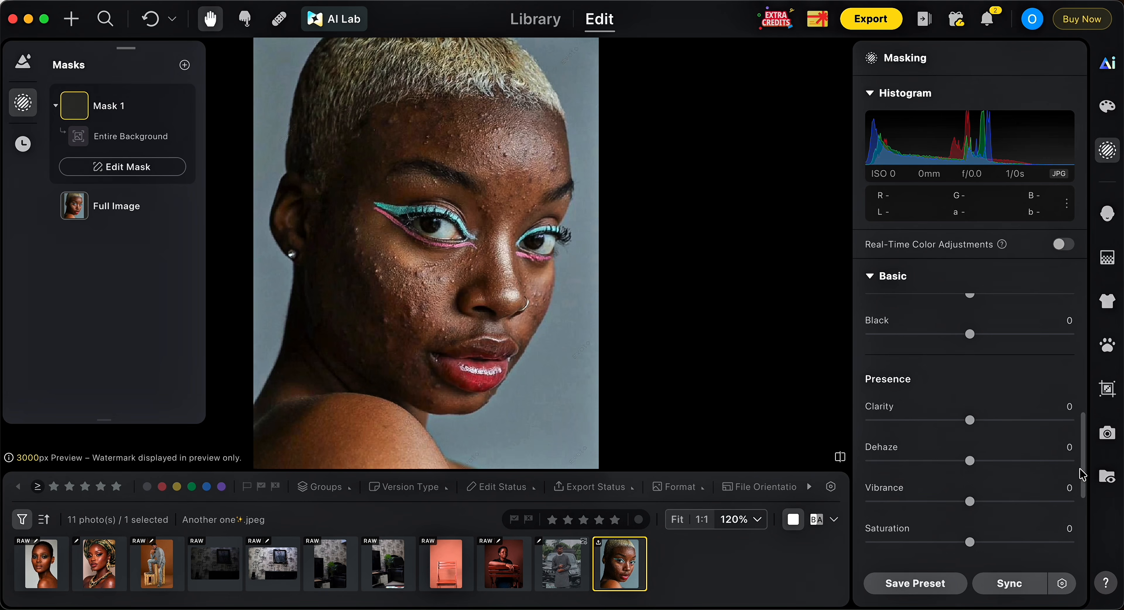
{"action": "left_click_drag", "start_coordinate": [1082, 474], "coordinate": [1086, 353]}
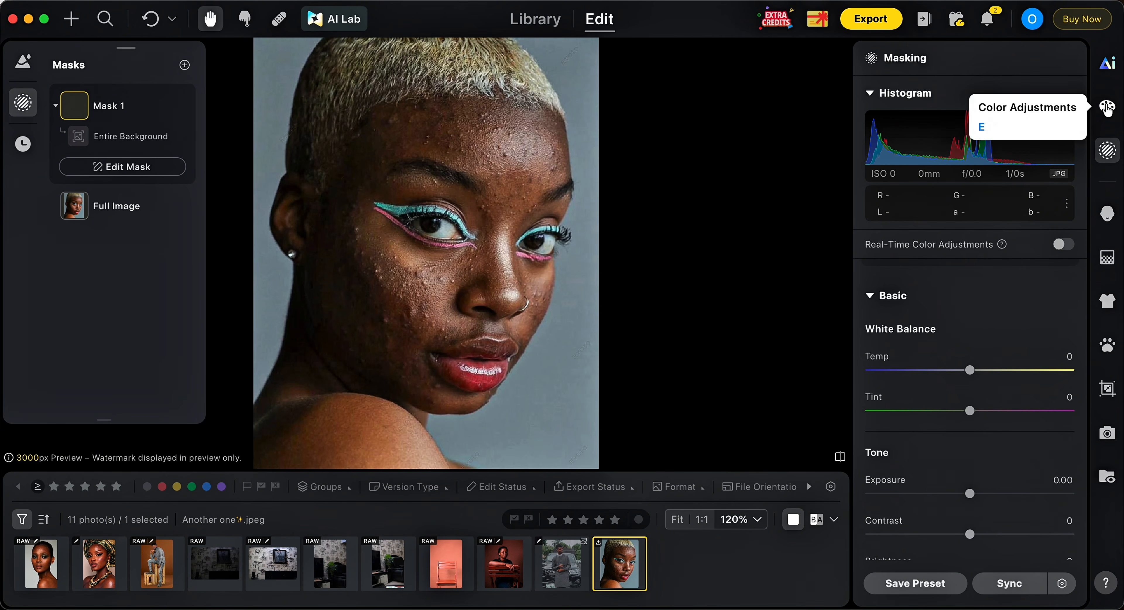
{"action": "left_click", "coordinate": [1107, 110]}
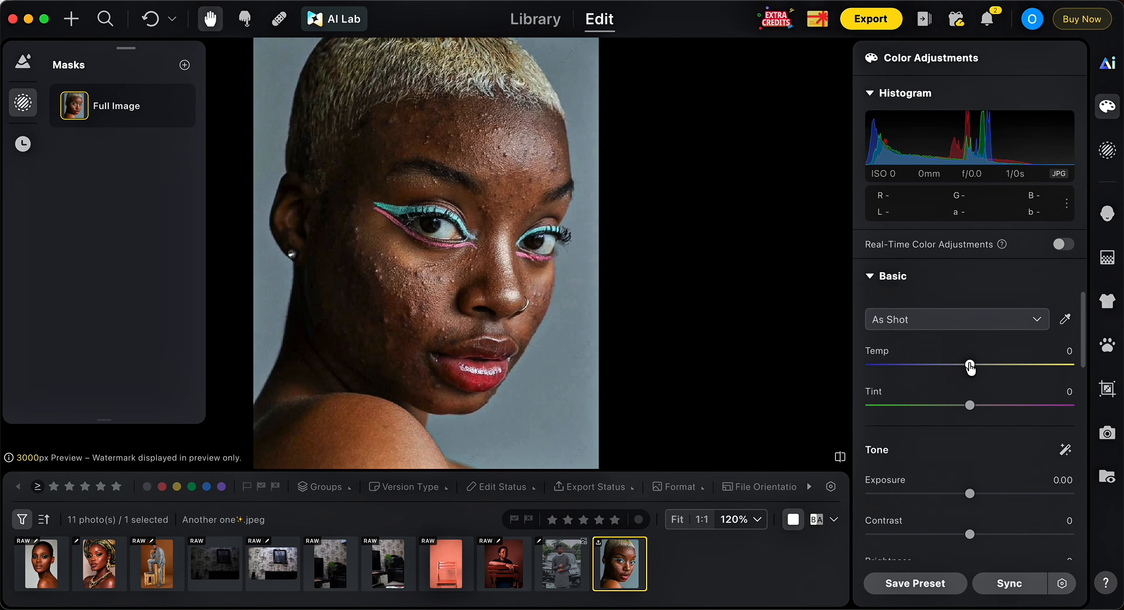
{"action": "left_click_drag", "start_coordinate": [970, 368], "coordinate": [974, 371]}
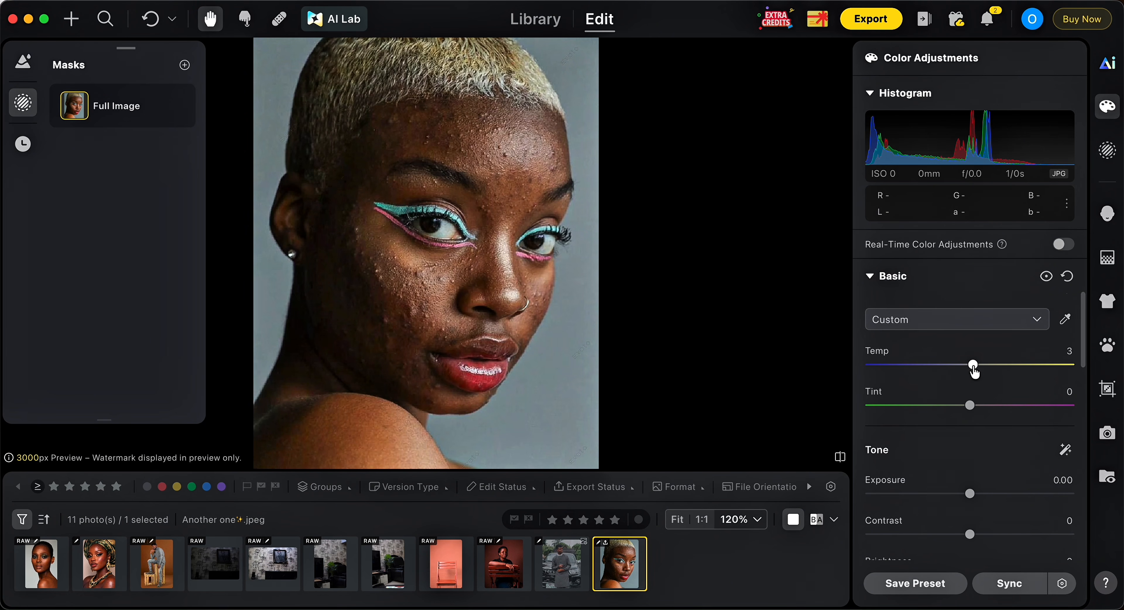
{"action": "left_click_drag", "start_coordinate": [972, 407], "coordinate": [975, 407]}
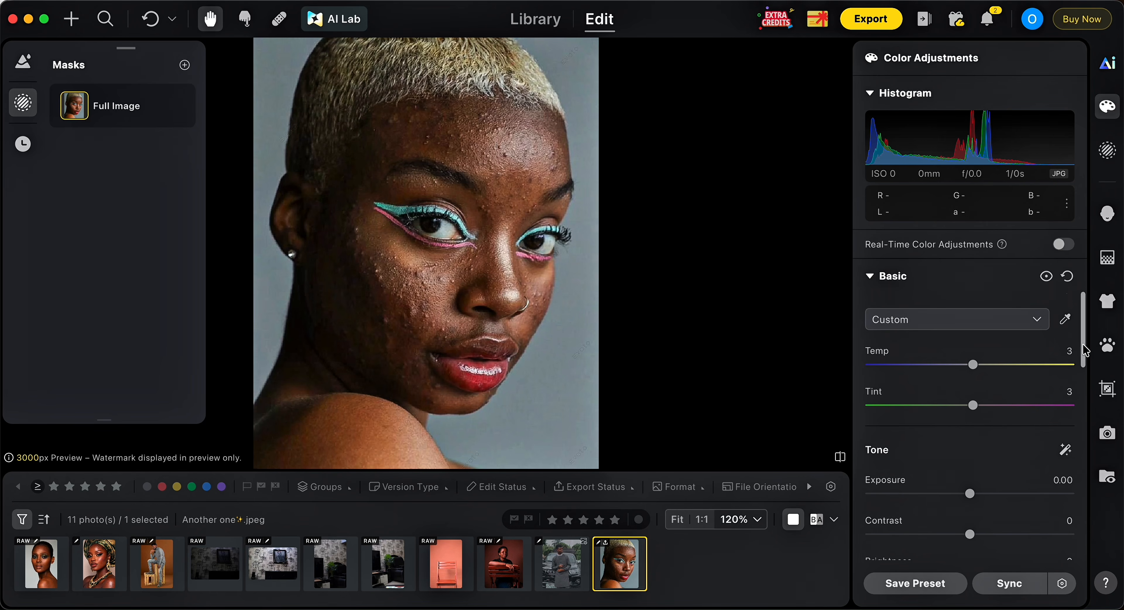
Try the AI Exposure Adjustment on the portrait and reset Exposure to 0
{"action": "scroll", "coordinate": [1064, 363], "scroll_direction": "down", "scroll_amount": 5}
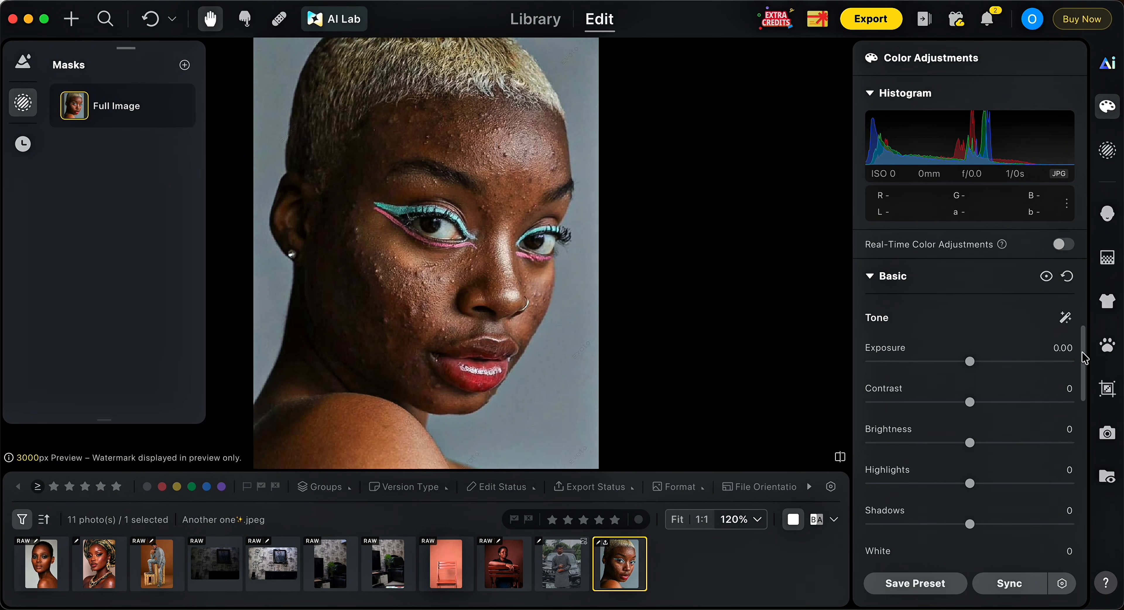
{"action": "scroll", "coordinate": [1084, 355], "scroll_direction": "up", "scroll_amount": 2}
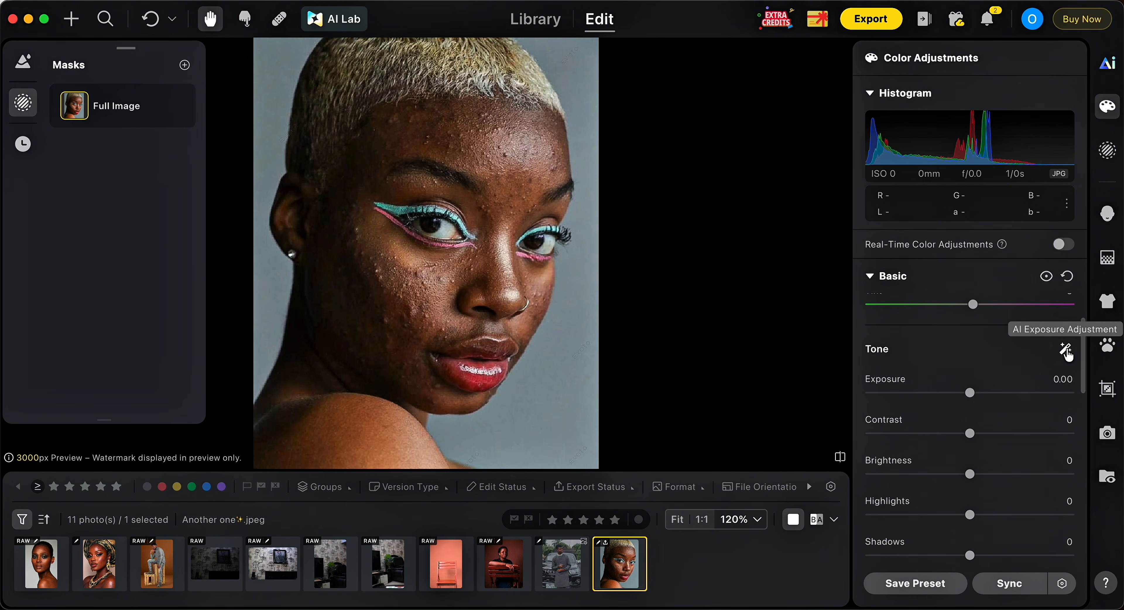
{"action": "left_click", "coordinate": [1066, 352]}
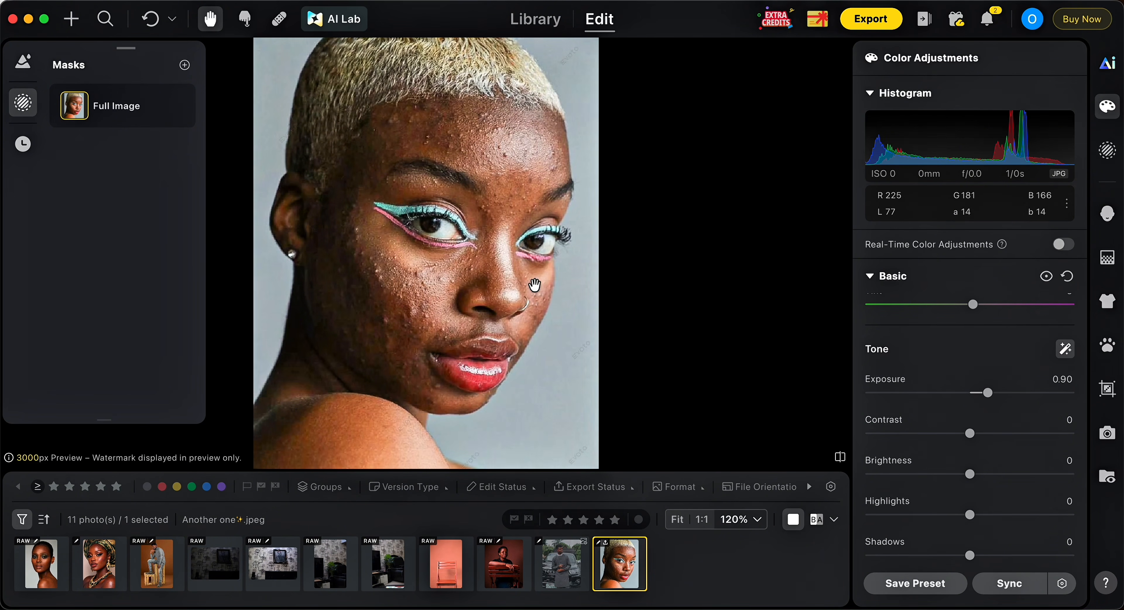
{"action": "double_click", "coordinate": [988, 393]}
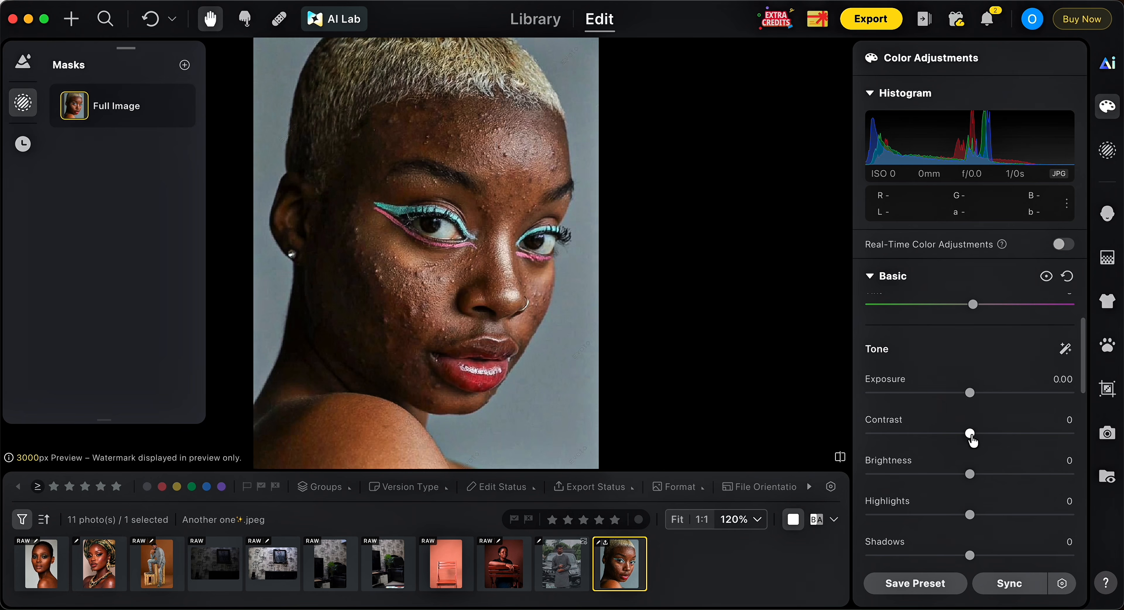
Adjust the portrait's tone with Contrast -15, Highlights -10, Shadows 9, White -10 and Black 6
{"action": "left_click_drag", "start_coordinate": [972, 437], "coordinate": [956, 446]}
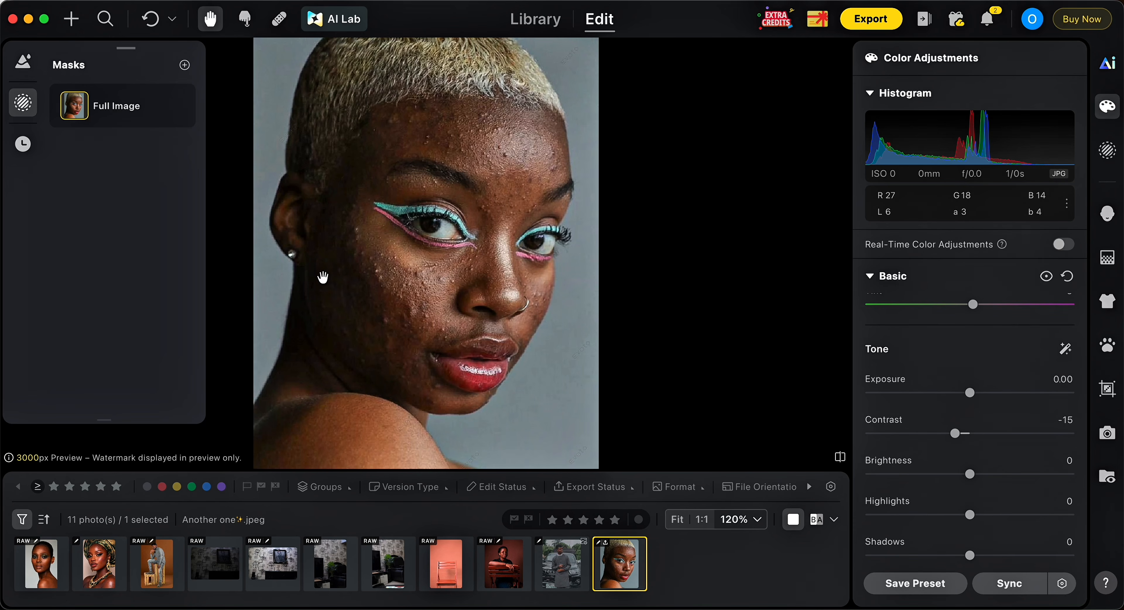
{"action": "scroll", "coordinate": [989, 342], "scroll_direction": "down", "scroll_amount": 3}
{"action": "left_click_drag", "start_coordinate": [970, 432], "coordinate": [962, 434]}
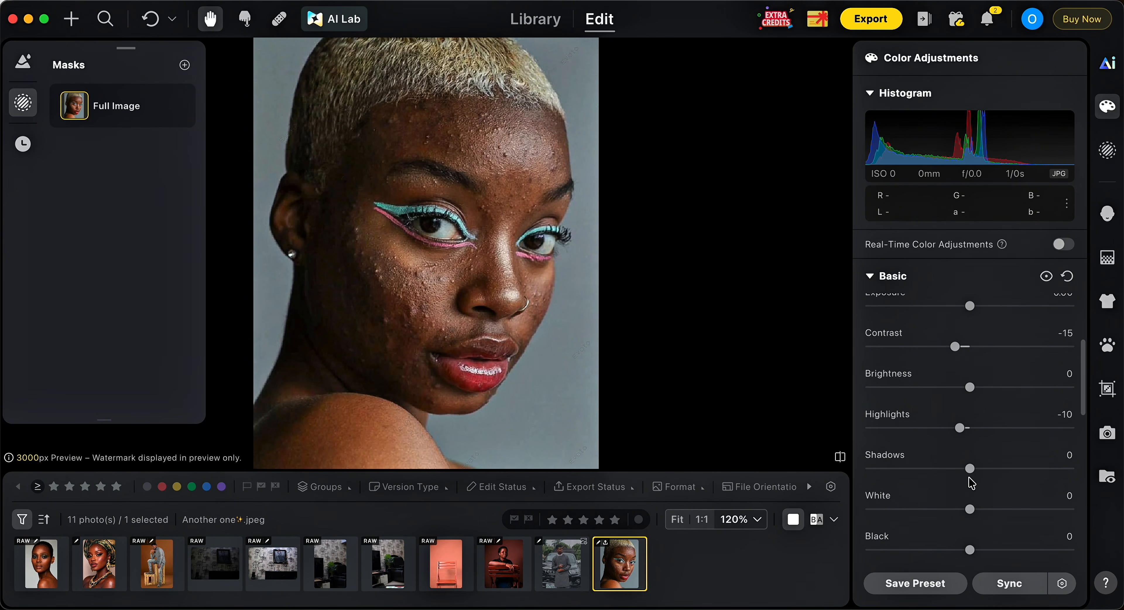
{"action": "left_click_drag", "start_coordinate": [973, 471], "coordinate": [978, 473]}
{"action": "left_click_drag", "start_coordinate": [965, 509], "coordinate": [960, 509]}
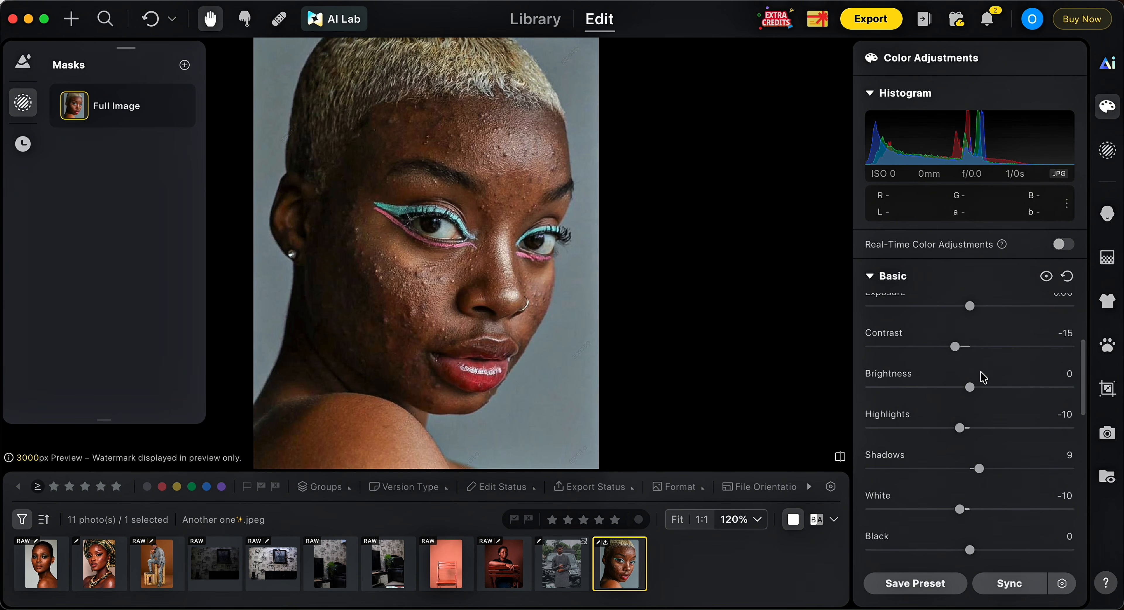
{"action": "left_click_drag", "start_coordinate": [969, 550], "coordinate": [976, 549]}
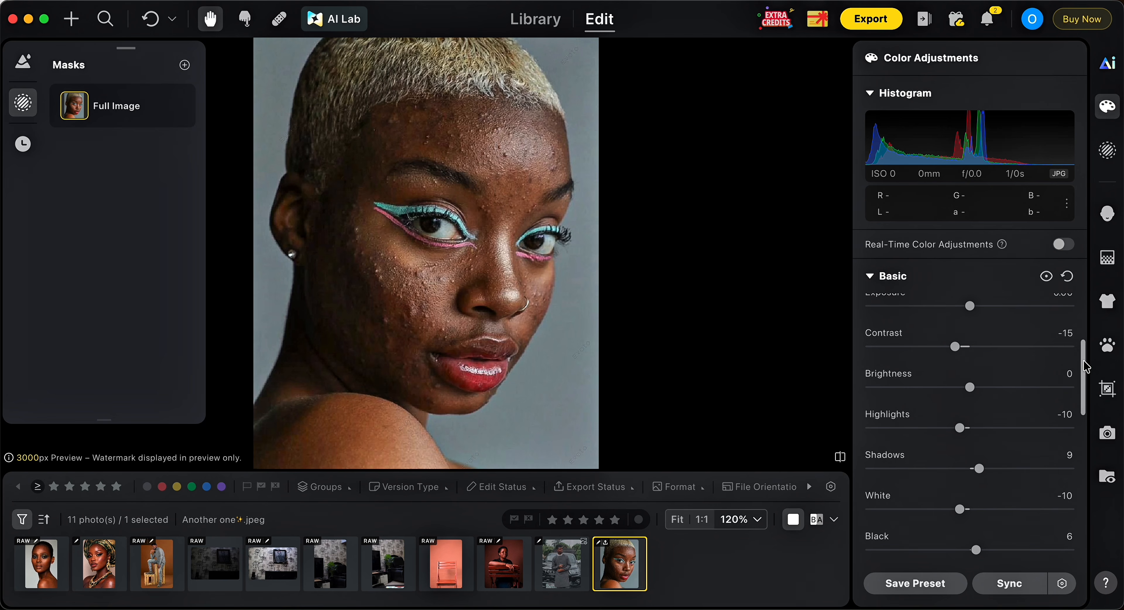
Set the portrait's Clarity to 1 and Saturation to 5, and lower Dehaze slightly below zero
{"action": "left_click_drag", "start_coordinate": [1086, 366], "coordinate": [1086, 432]}
{"action": "left_click", "coordinate": [971, 390]}
{"action": "left_click", "coordinate": [969, 431]}
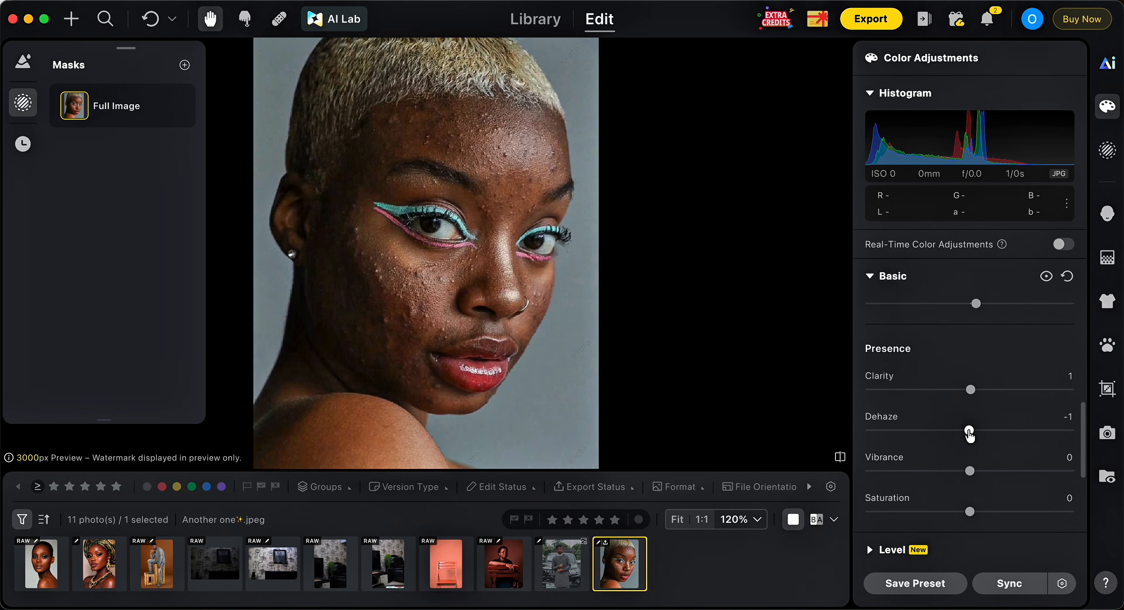
{"action": "left_click_drag", "start_coordinate": [970, 432], "coordinate": [966, 431]}
{"action": "left_click_drag", "start_coordinate": [971, 516], "coordinate": [975, 515]}
Set the Level midtones to 0.06 on the combined channel, keeping shadows at 0 and highlights at 255
{"action": "scroll", "coordinate": [937, 402], "scroll_direction": "down", "scroll_amount": 5}
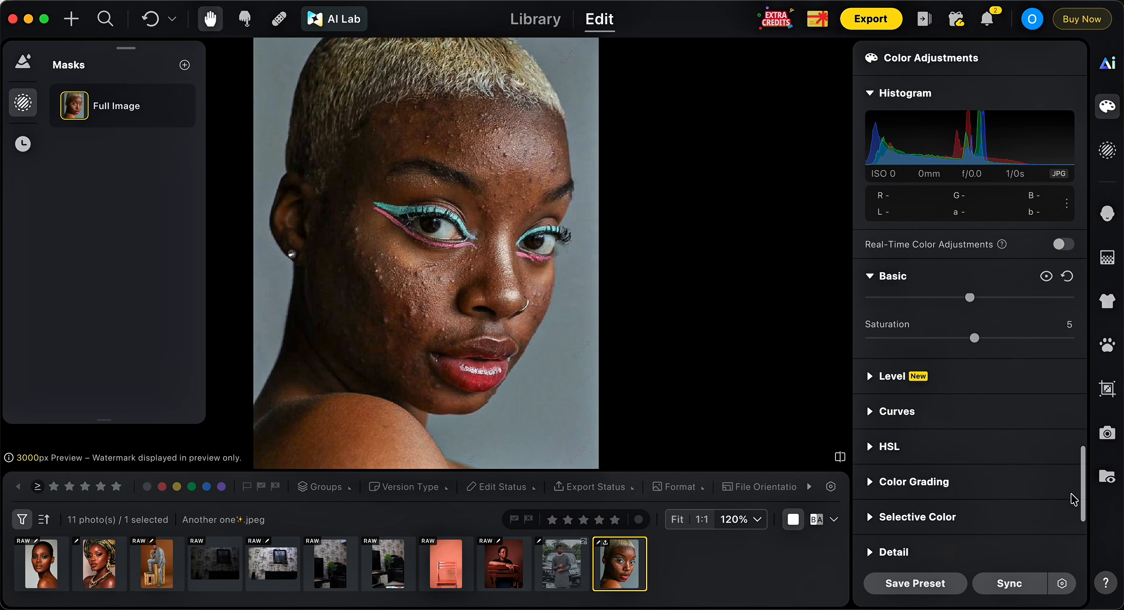
{"action": "left_click", "coordinate": [872, 358]}
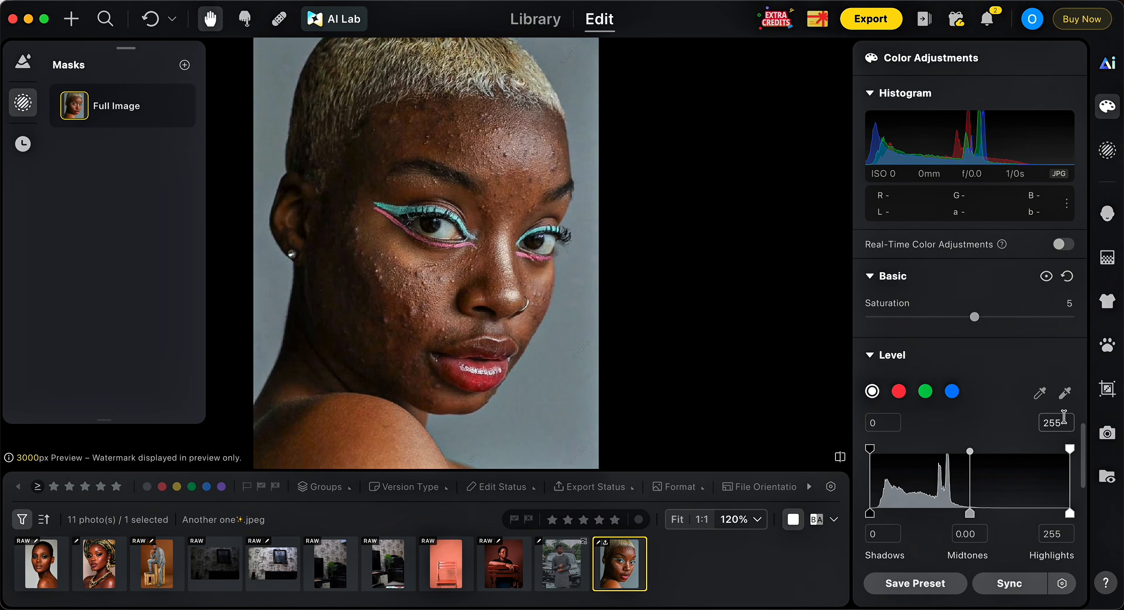
{"action": "scroll", "coordinate": [1082, 456], "scroll_direction": "down", "scroll_amount": 1}
{"action": "scroll", "coordinate": [1081, 461], "scroll_direction": "down", "scroll_amount": 1}
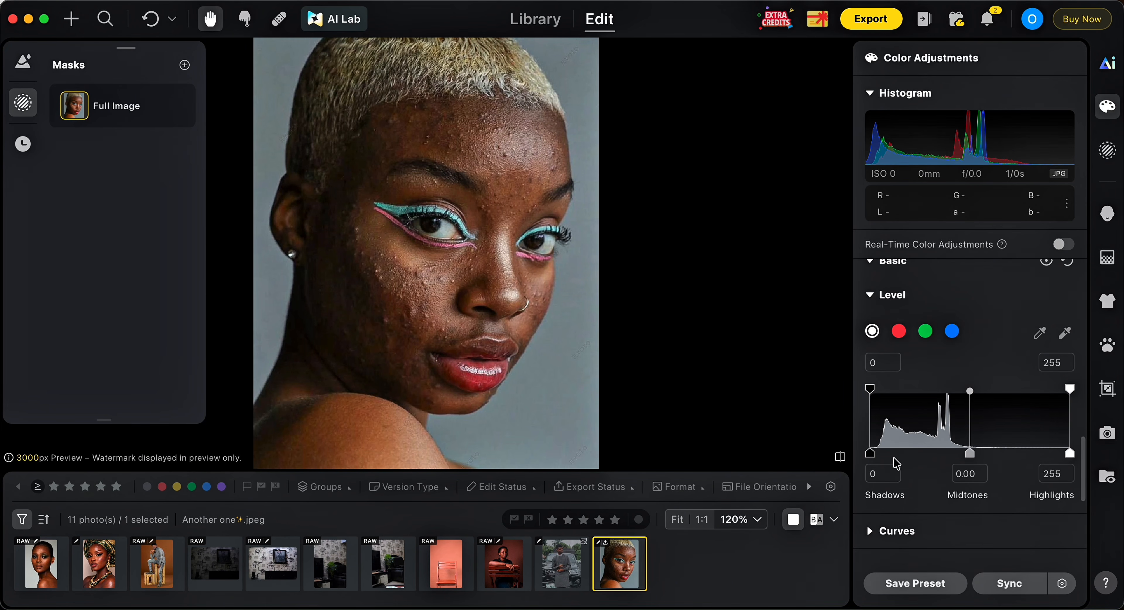
{"action": "left_click_drag", "start_coordinate": [873, 454], "coordinate": [856, 455]}
{"action": "left_click_drag", "start_coordinate": [970, 455], "coordinate": [964, 456]}
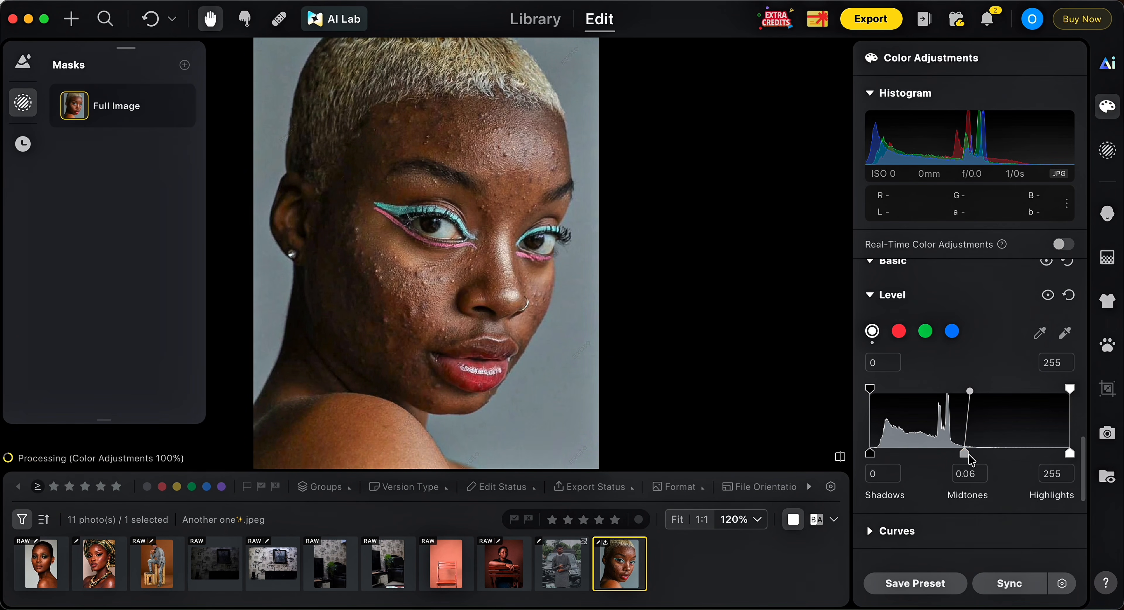
{"action": "mouse_move", "coordinate": [1070, 453]}
{"action": "left_mouse_down"}
{"action": "mouse_move", "coordinate": [1050, 456]}
{"action": "mouse_move", "coordinate": [1069, 453]}
{"action": "left_mouse_up"}
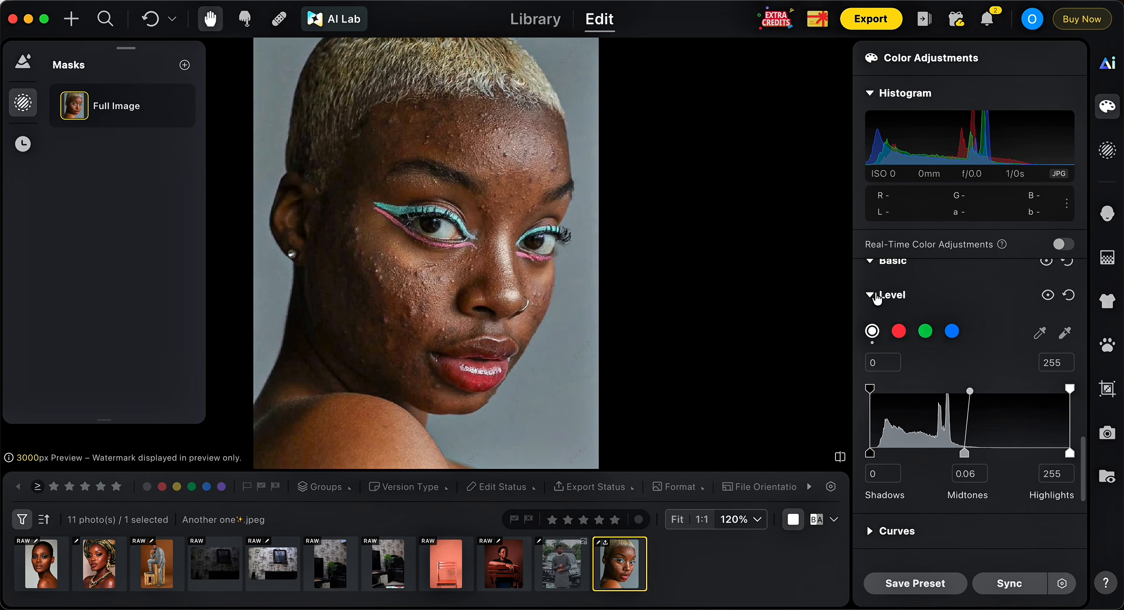
{"action": "left_click", "coordinate": [875, 296]}
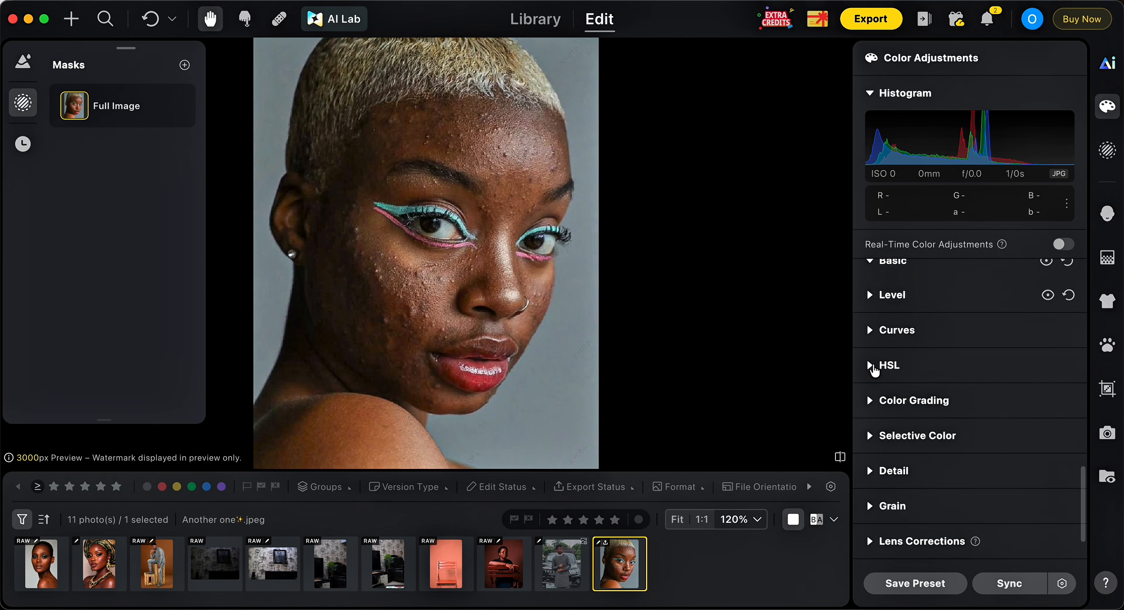
Shift the Aqua hue to -26 in the HSL adjustments
{"action": "left_click", "coordinate": [874, 367]}
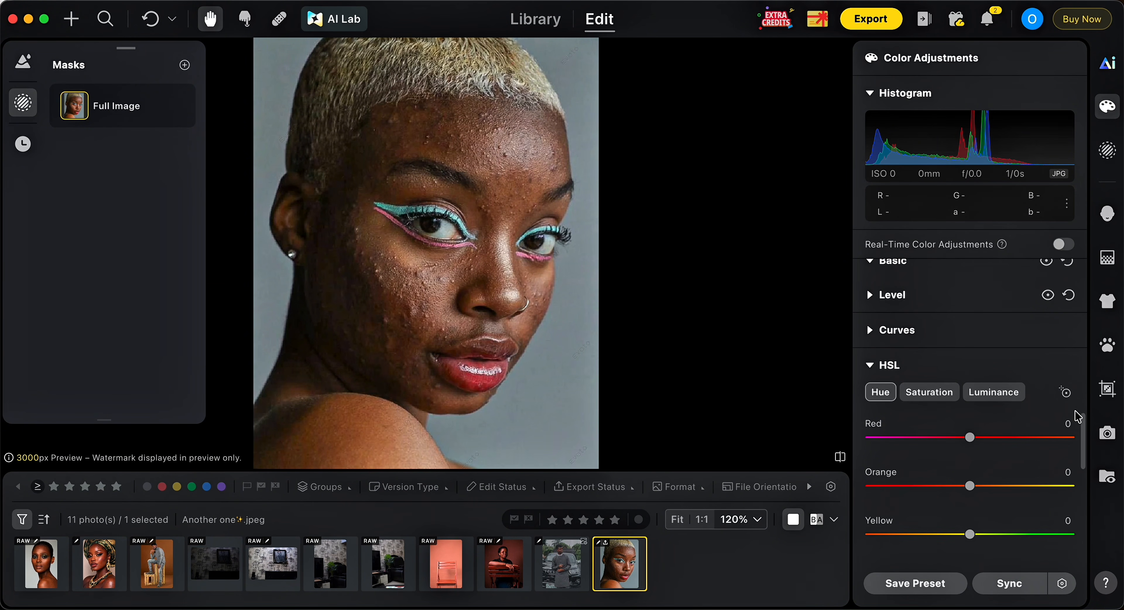
{"action": "scroll", "coordinate": [1078, 407], "scroll_direction": "down", "scroll_amount": 3}
{"action": "scroll", "coordinate": [1081, 439], "scroll_direction": "down", "scroll_amount": 2}
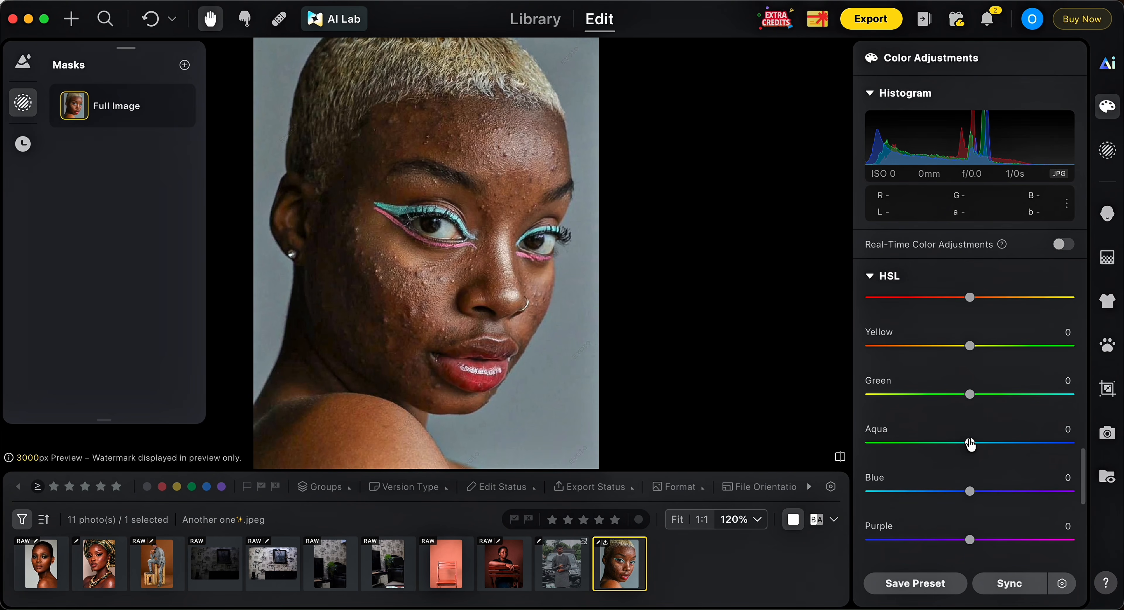
{"action": "left_click_drag", "start_coordinate": [971, 445], "coordinate": [944, 443]}
Raise the Aqua saturation to 12 in the HSL adjustments and collapse that section
{"action": "scroll", "coordinate": [943, 301], "scroll_direction": "up", "scroll_amount": 4}
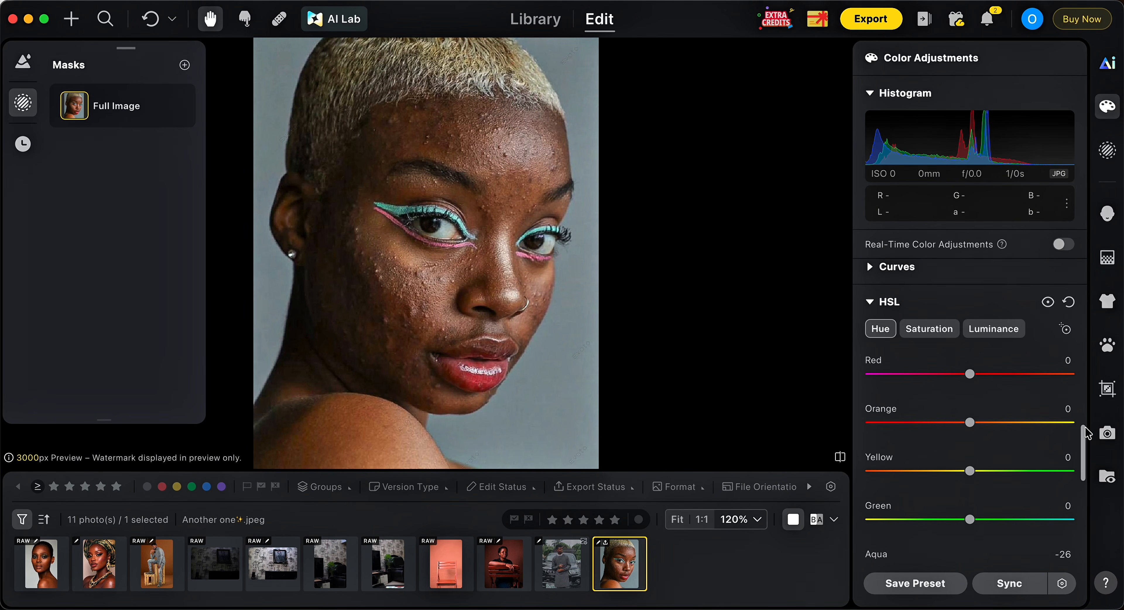
{"action": "left_click", "coordinate": [934, 325]}
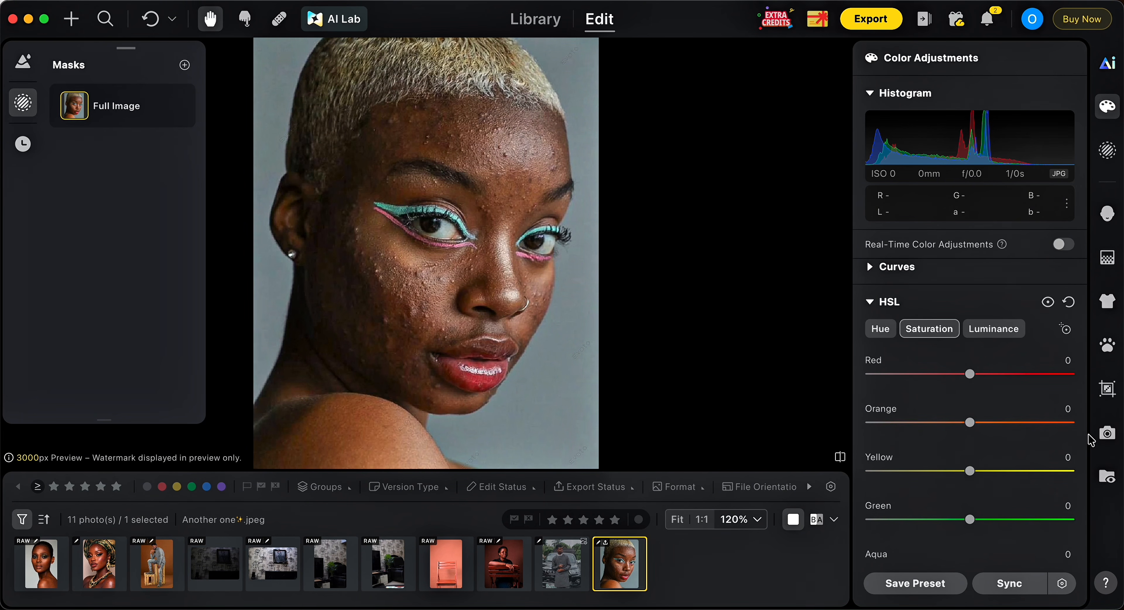
{"action": "scroll", "coordinate": [1083, 443], "scroll_direction": "down", "scroll_amount": 2}
{"action": "left_click_drag", "start_coordinate": [976, 521], "coordinate": [981, 521]}
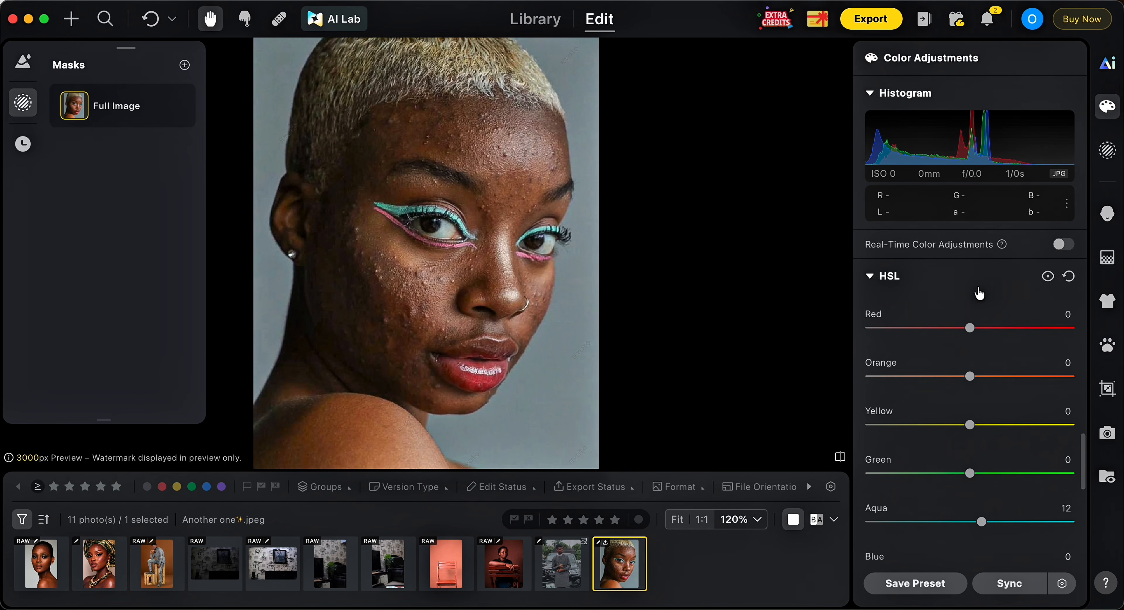
{"action": "left_click", "coordinate": [885, 283]}
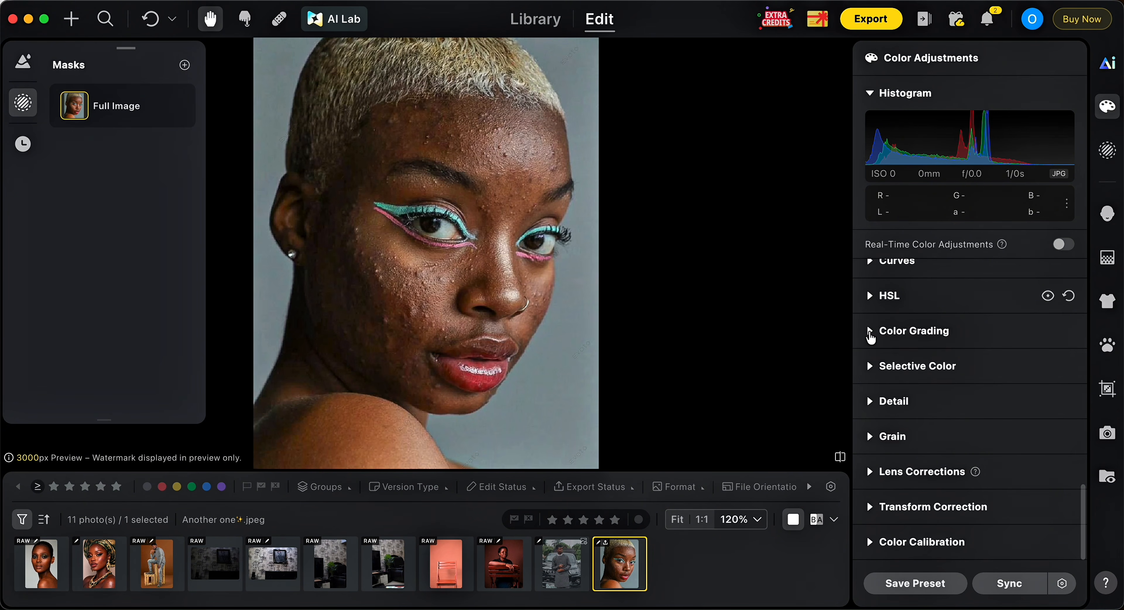
Color grade the portrait with a slight yellow tint in the midtones, neutral shadows and a slight blue tint in the highlights
{"action": "left_click", "coordinate": [871, 331]}
{"action": "left_click_drag", "start_coordinate": [970, 449], "coordinate": [972, 452]}
{"action": "left_click_drag", "start_coordinate": [915, 550], "coordinate": [921, 555]}
{"action": "scroll", "coordinate": [1004, 484], "scroll_direction": "down", "scroll_amount": 3}
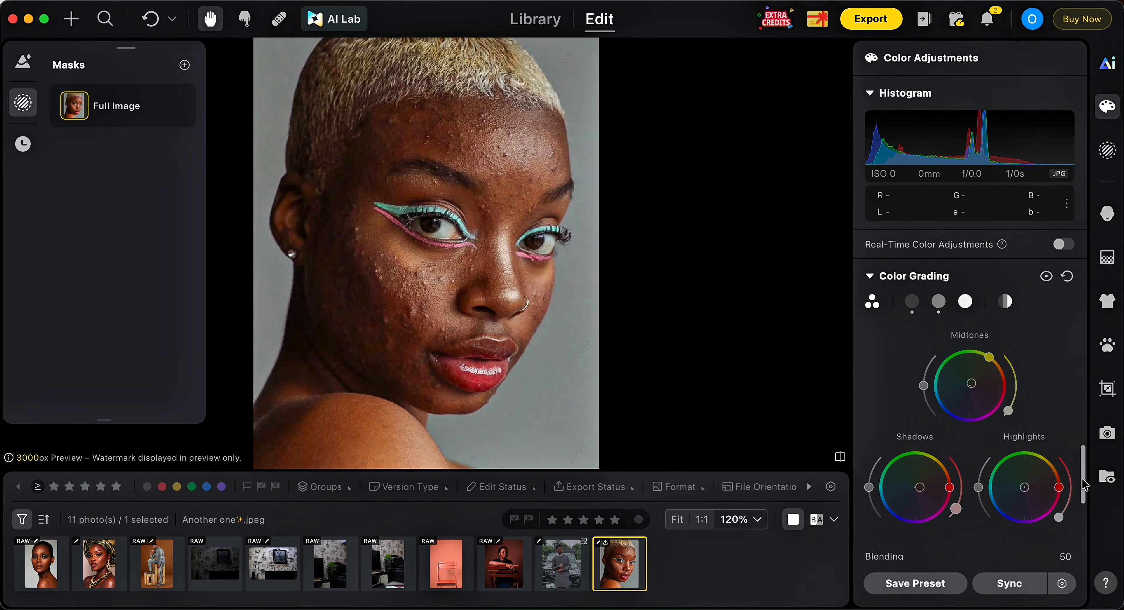
{"action": "double_click", "coordinate": [921, 479]}
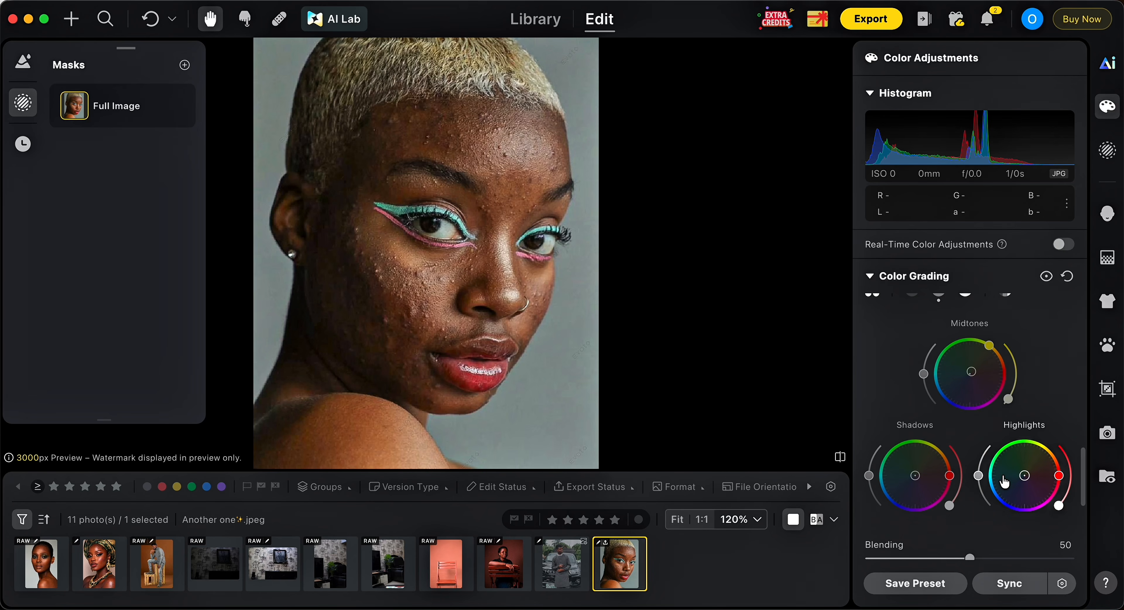
{"action": "left_click_drag", "start_coordinate": [1027, 479], "coordinate": [1021, 482]}
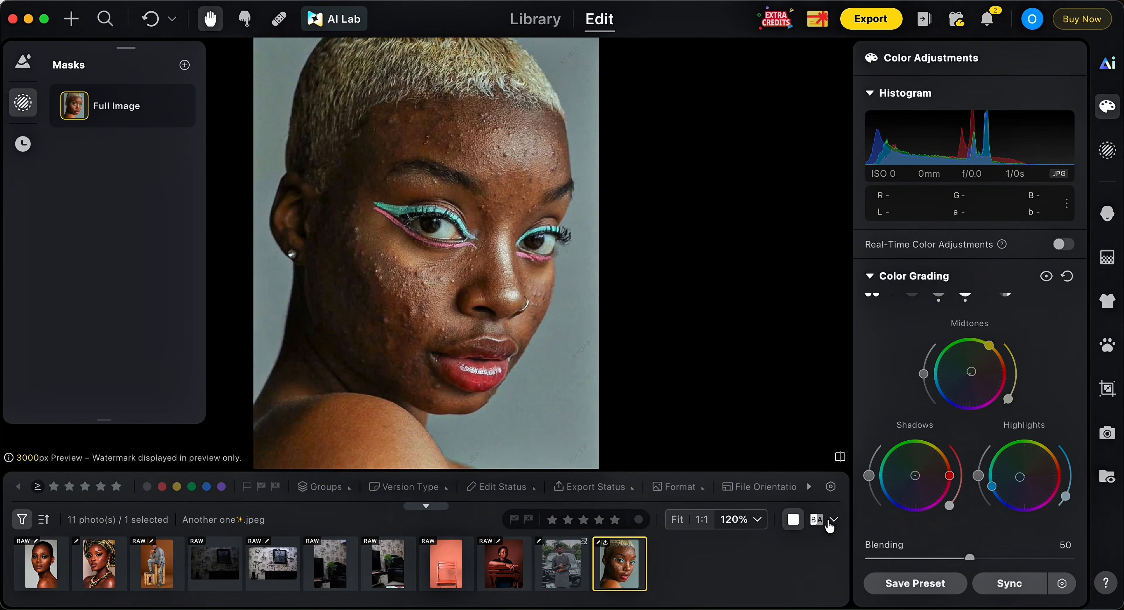
Show the original and edited portrait side by side, and set the color grading Blending to 34 and Balance to 8
{"action": "left_click", "coordinate": [817, 519]}
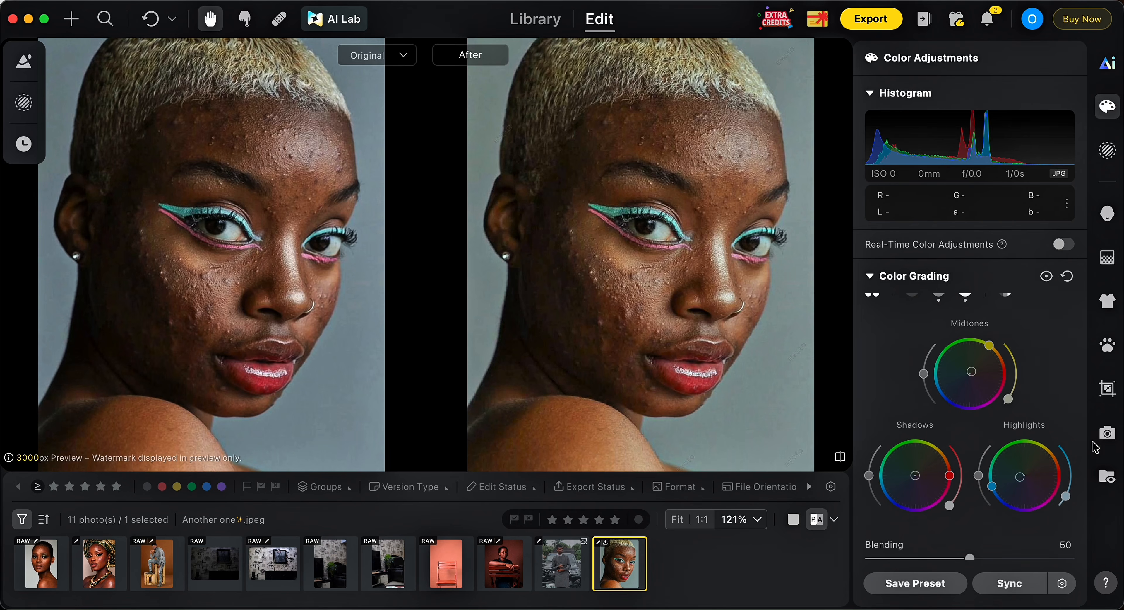
{"action": "scroll", "coordinate": [1085, 459], "scroll_direction": "down", "scroll_amount": 3}
{"action": "left_click_drag", "start_coordinate": [970, 474], "coordinate": [938, 478]}
{"action": "left_click_drag", "start_coordinate": [969, 520], "coordinate": [978, 520]}
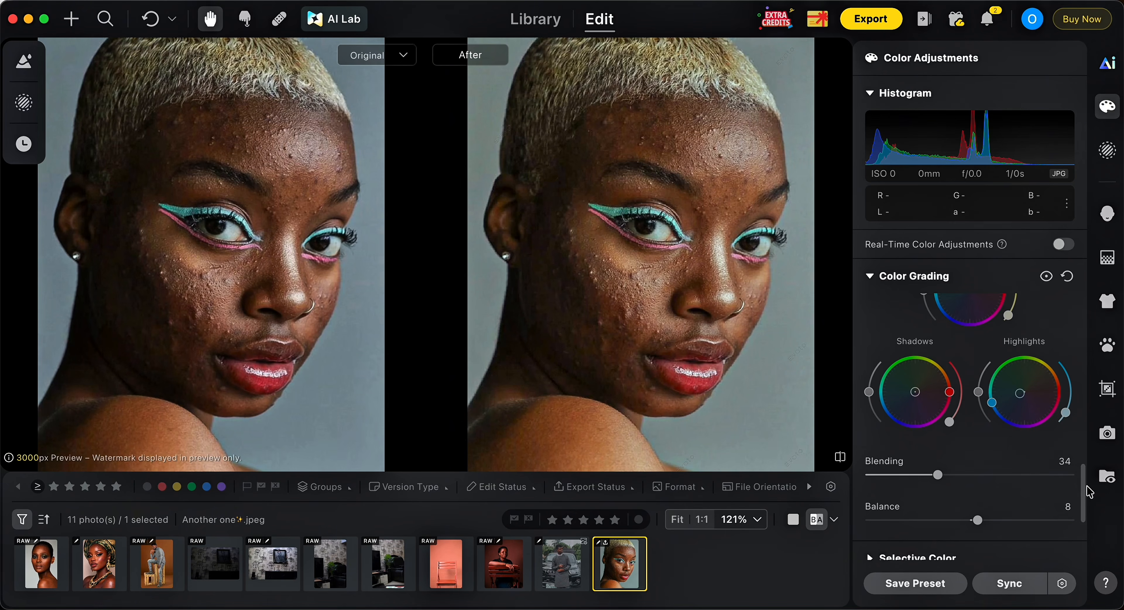
{"action": "left_click_drag", "start_coordinate": [1086, 490], "coordinate": [1086, 458]}
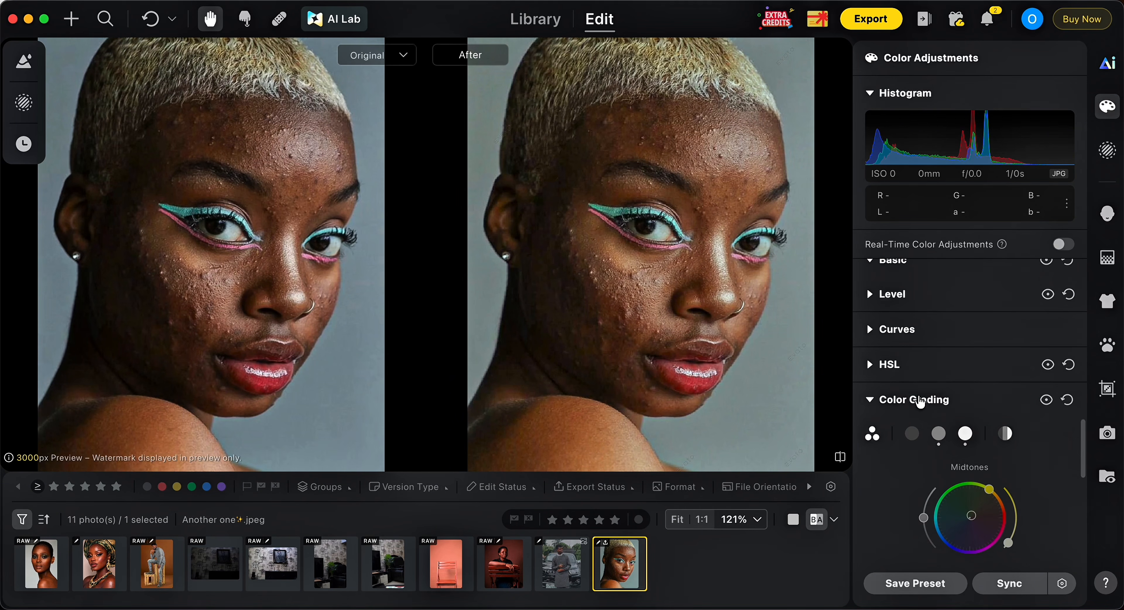
{"action": "left_click", "coordinate": [871, 399]}
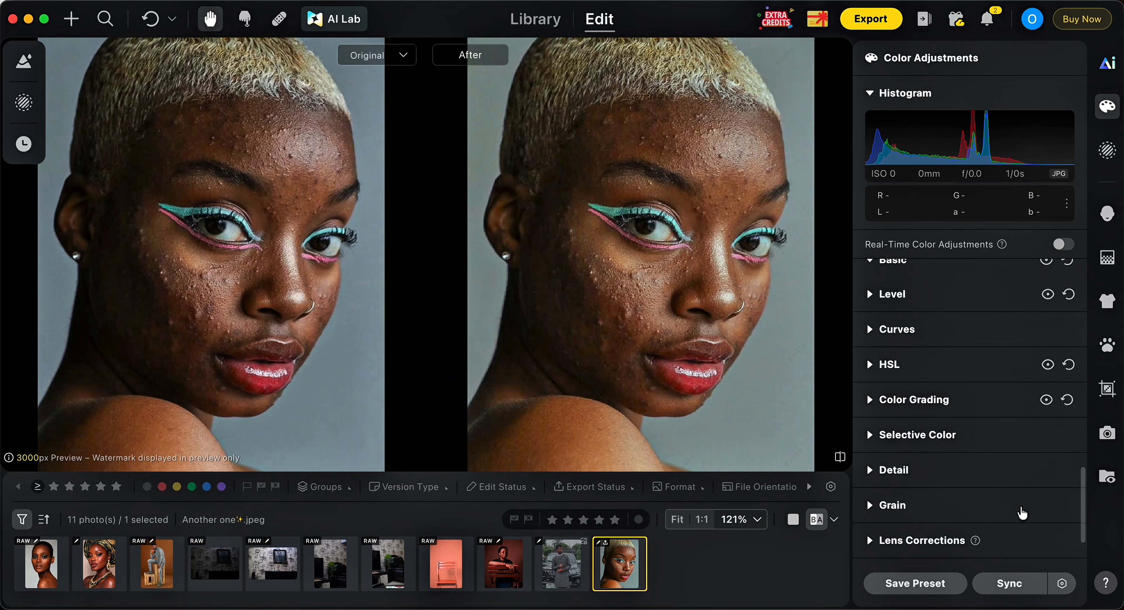
{"action": "left_click_drag", "start_coordinate": [1084, 500], "coordinate": [1085, 521]}
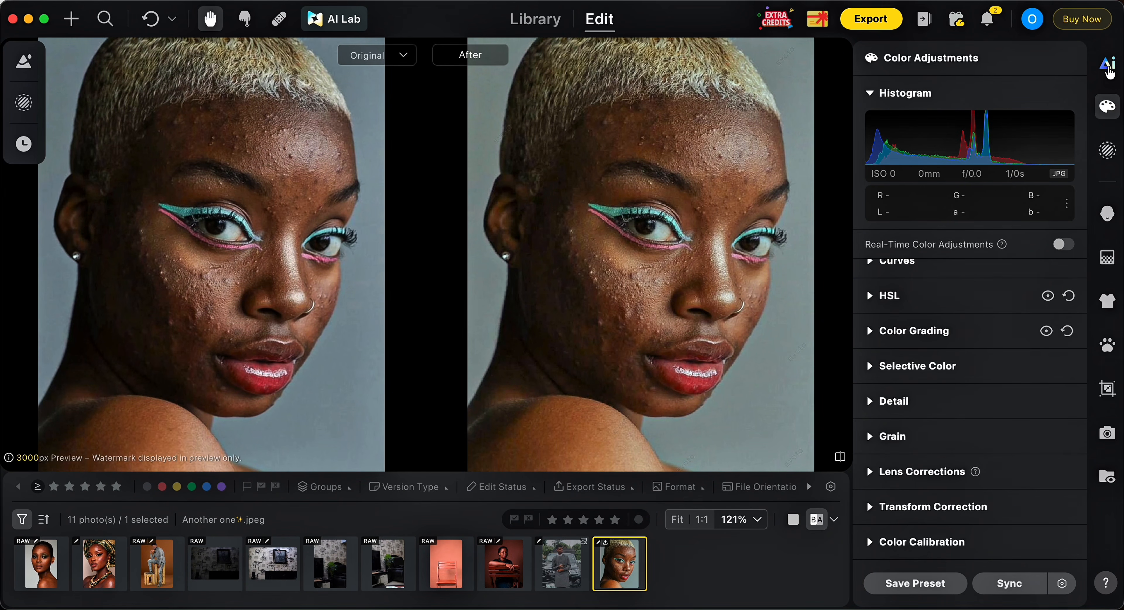
Collapse the Histogram and Basic sections and expand the Filters section of the color adjustments
{"action": "left_click", "coordinate": [868, 96]}
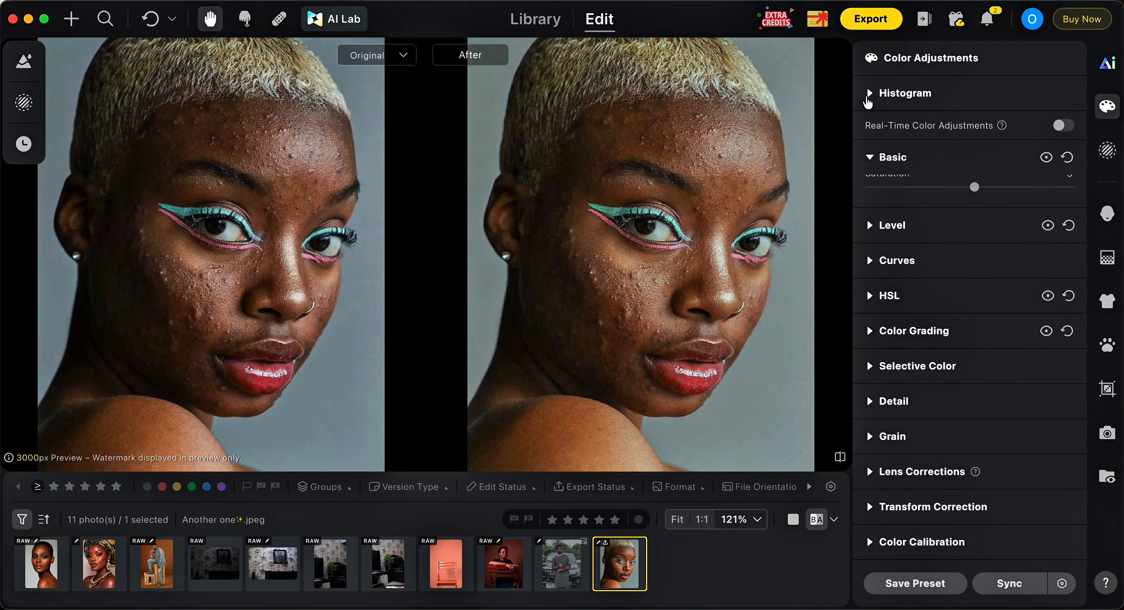
{"action": "left_click", "coordinate": [869, 158]}
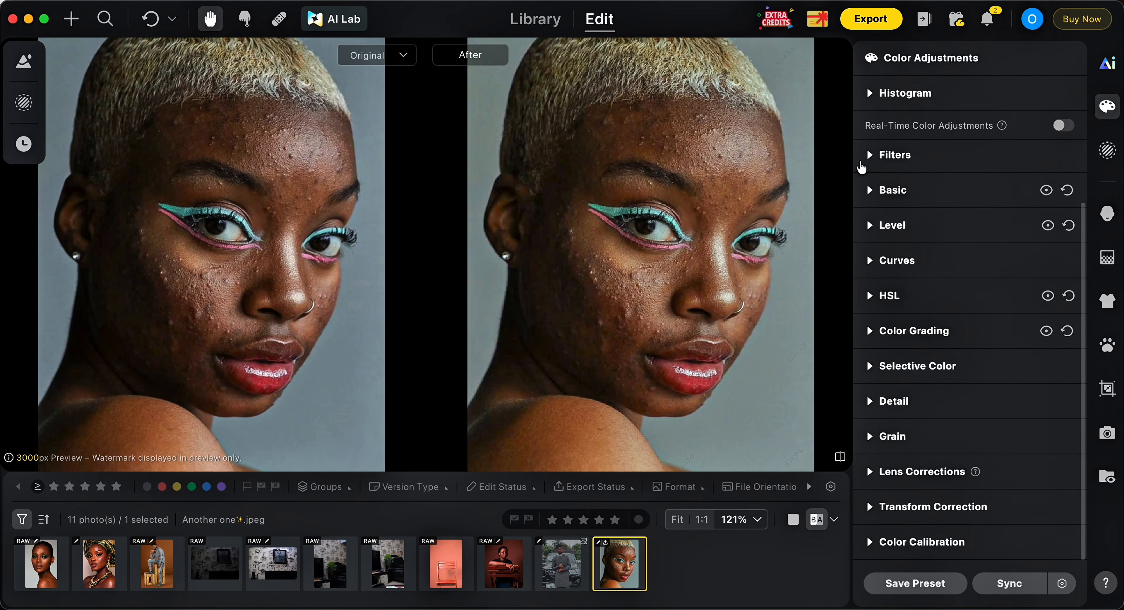
{"action": "left_click", "coordinate": [870, 158]}
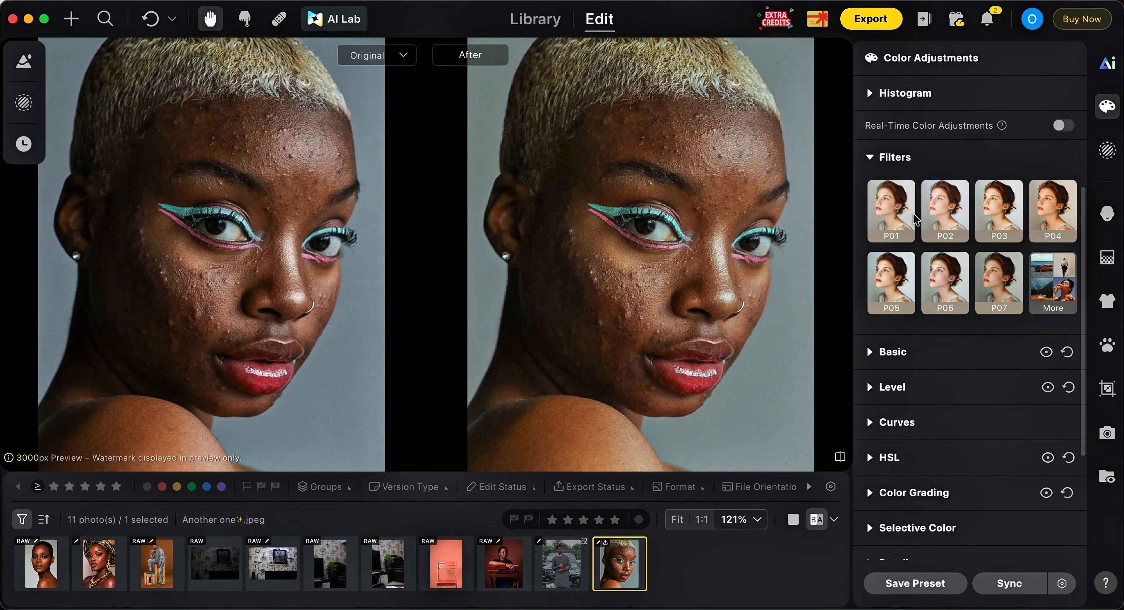
Try several Portrait filters on the image, including P03 and P04
{"action": "left_click", "coordinate": [920, 219]}
{"action": "left_click", "coordinate": [902, 219]}
{"action": "left_click", "coordinate": [999, 217]}
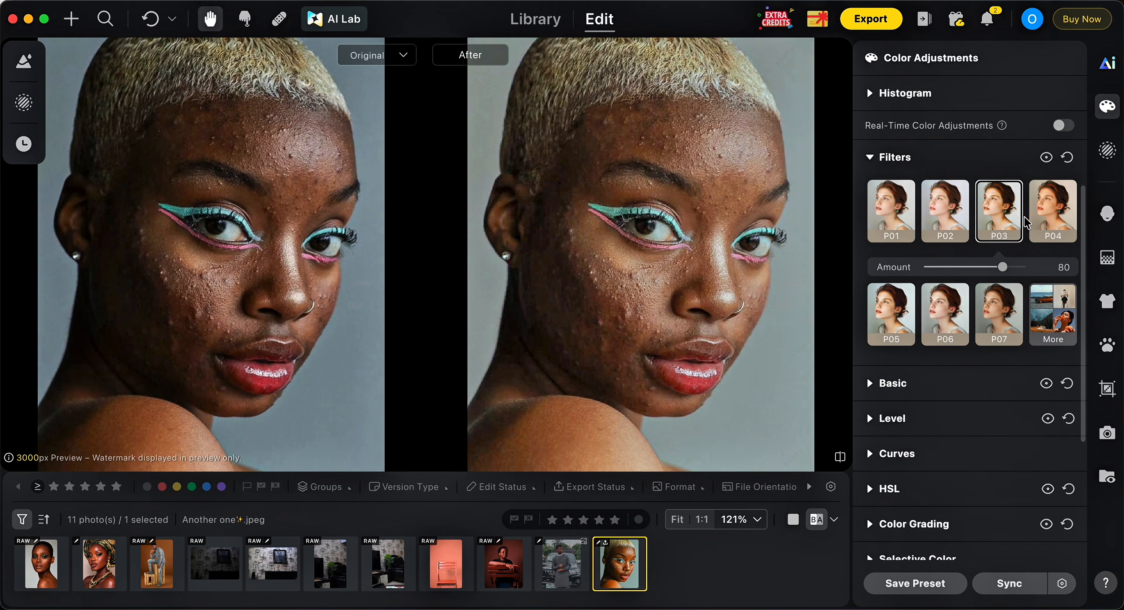
{"action": "left_click", "coordinate": [1048, 224]}
Open the full filter library and browse down to the Lifestyle and Landscape filters
{"action": "left_click", "coordinate": [1050, 312]}
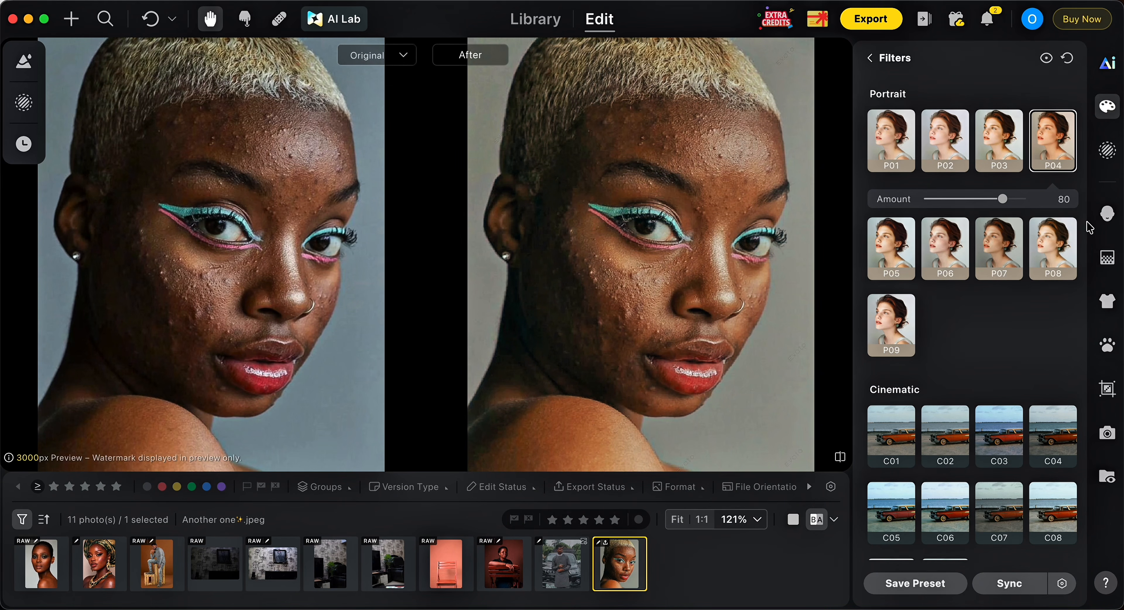
{"action": "left_click_drag", "start_coordinate": [1085, 215], "coordinate": [1080, 289]}
{"action": "scroll", "coordinate": [989, 326], "scroll_direction": "down", "scroll_amount": 5}
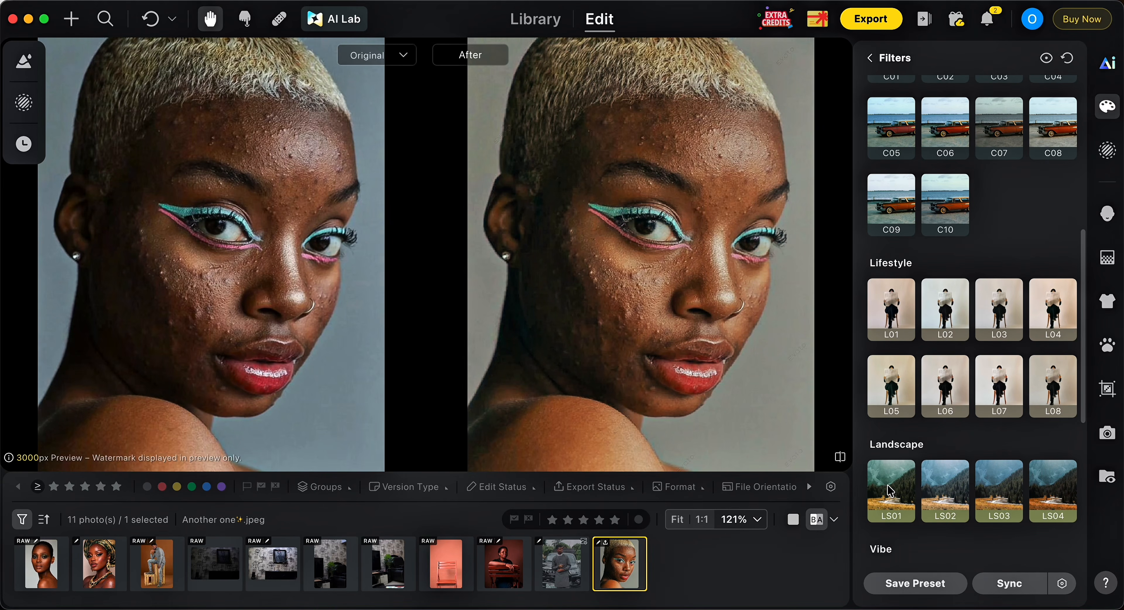
Try the Landscape filters LS01 to LS04 on the portrait
{"action": "left_click", "coordinate": [887, 484]}
{"action": "left_click", "coordinate": [945, 458]}
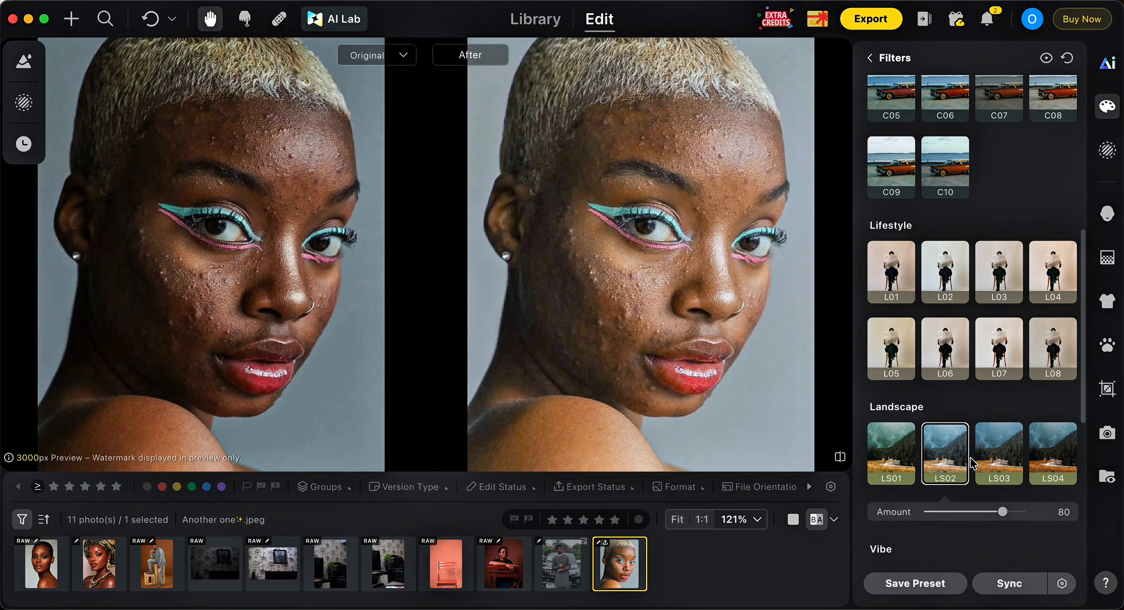
{"action": "left_click", "coordinate": [1043, 458]}
{"action": "left_click", "coordinate": [995, 458]}
{"action": "left_click", "coordinate": [944, 464]}
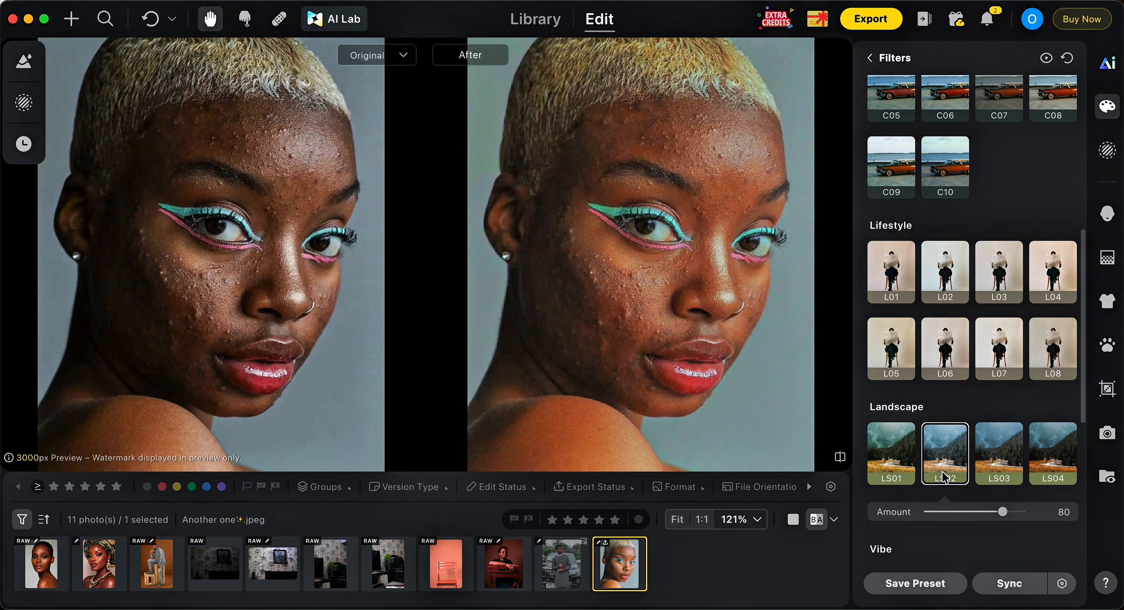
Compare the Lifestyle filters, apply L01 with an Amount of 20, and return to the color adjustments
{"action": "left_click", "coordinate": [989, 280]}
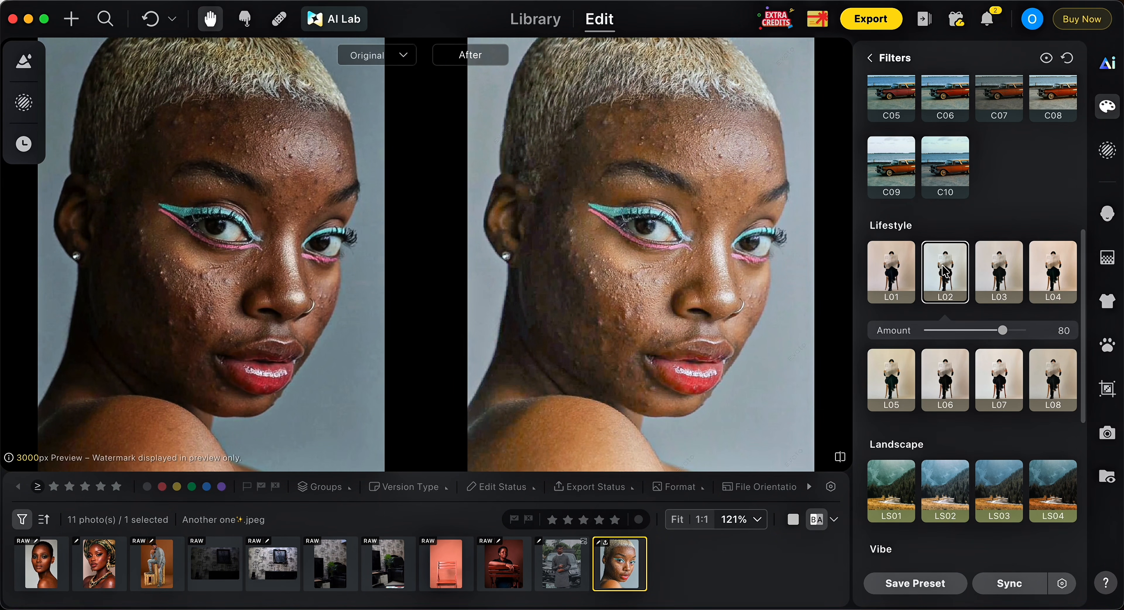
{"action": "left_click", "coordinate": [939, 282]}
{"action": "left_click", "coordinate": [892, 278]}
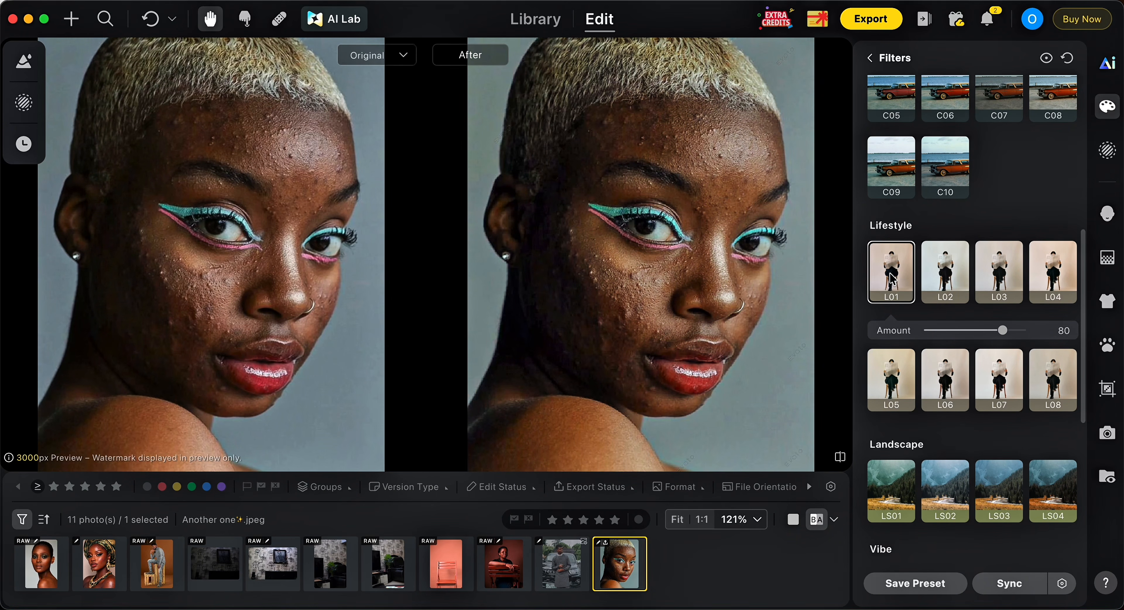
{"action": "left_click_drag", "start_coordinate": [1003, 330], "coordinate": [947, 345]}
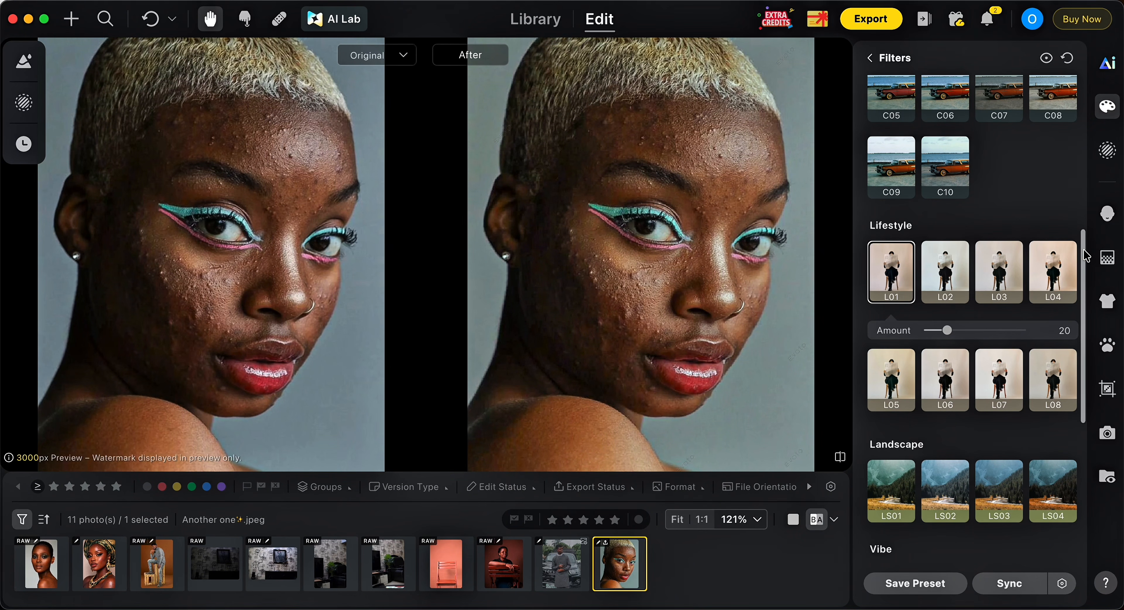
{"action": "left_click_drag", "start_coordinate": [1081, 258], "coordinate": [1084, 101]}
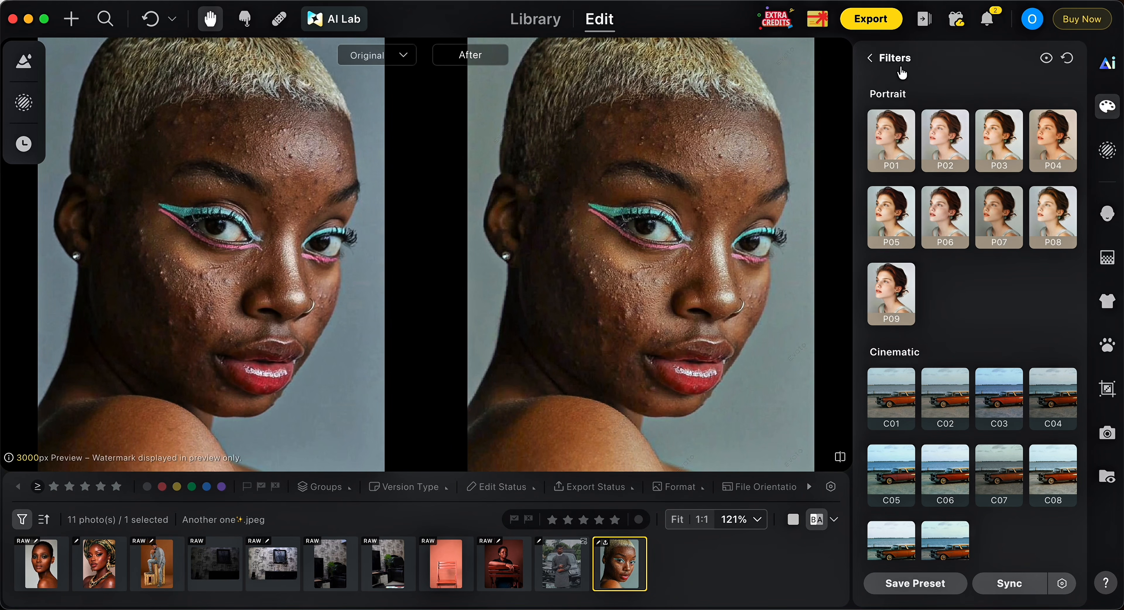
{"action": "left_click", "coordinate": [870, 57]}
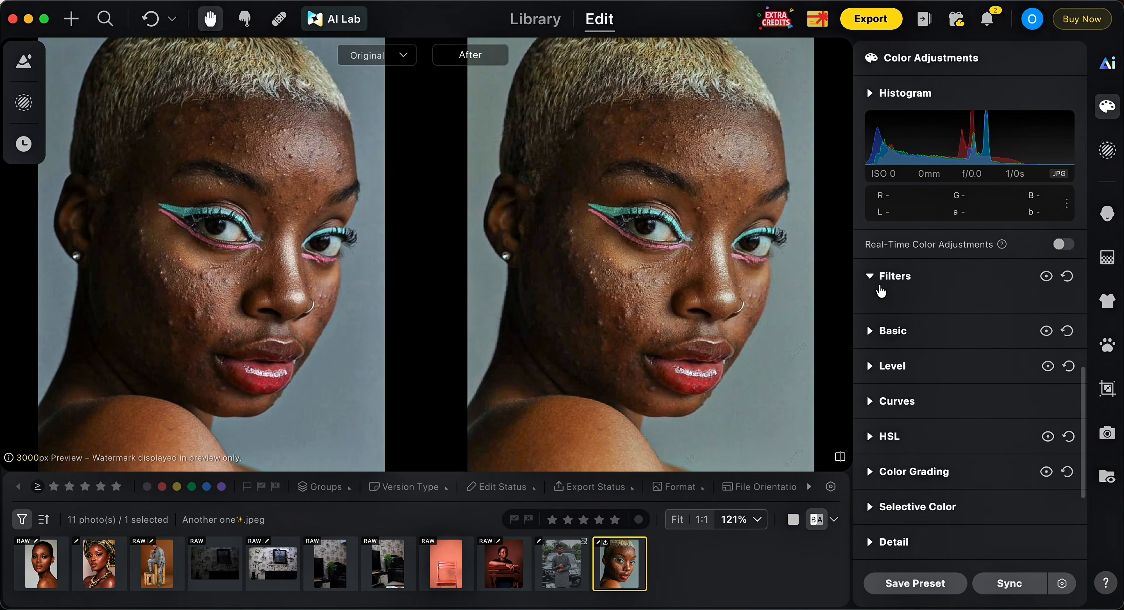
Show only the edited image, set Freckles & Acne to 81 in Portrait Retouching and inspect the skin up close
{"action": "left_click", "coordinate": [793, 519]}
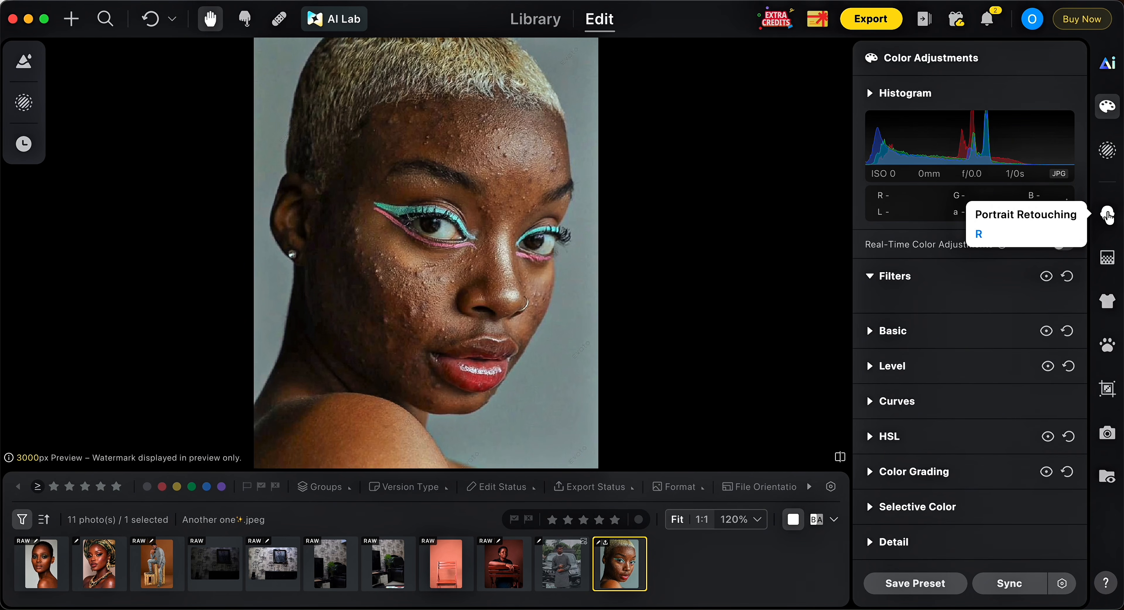
{"action": "left_click", "coordinate": [1108, 214]}
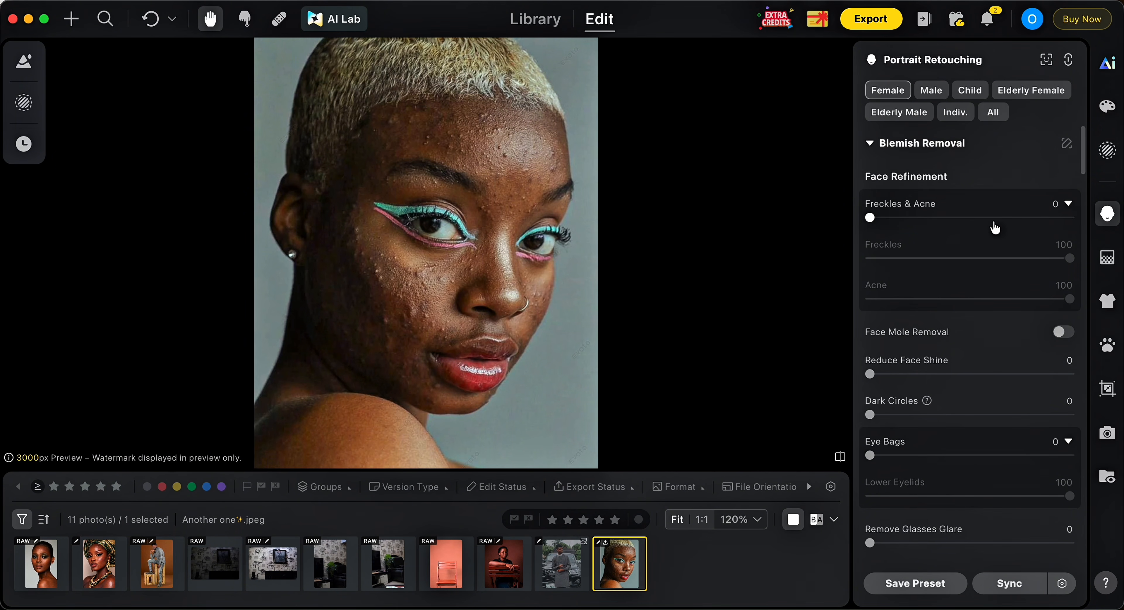
{"action": "left_click_drag", "start_coordinate": [1018, 221], "coordinate": [1030, 222]}
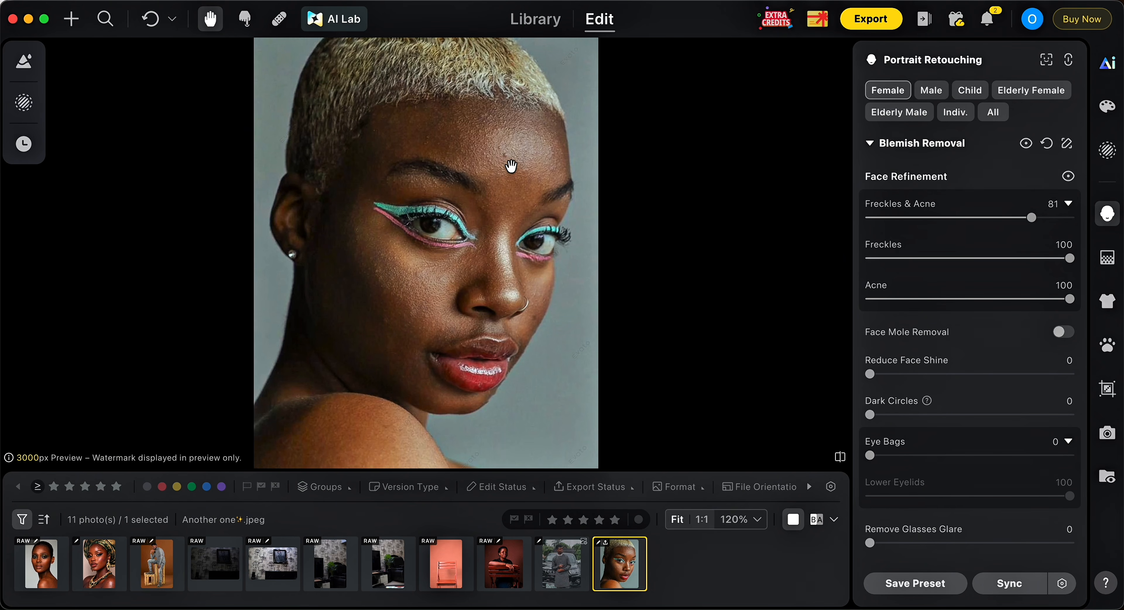
{"action": "scroll", "coordinate": [511, 166], "scroll_direction": "up", "scroll_amount": 2}
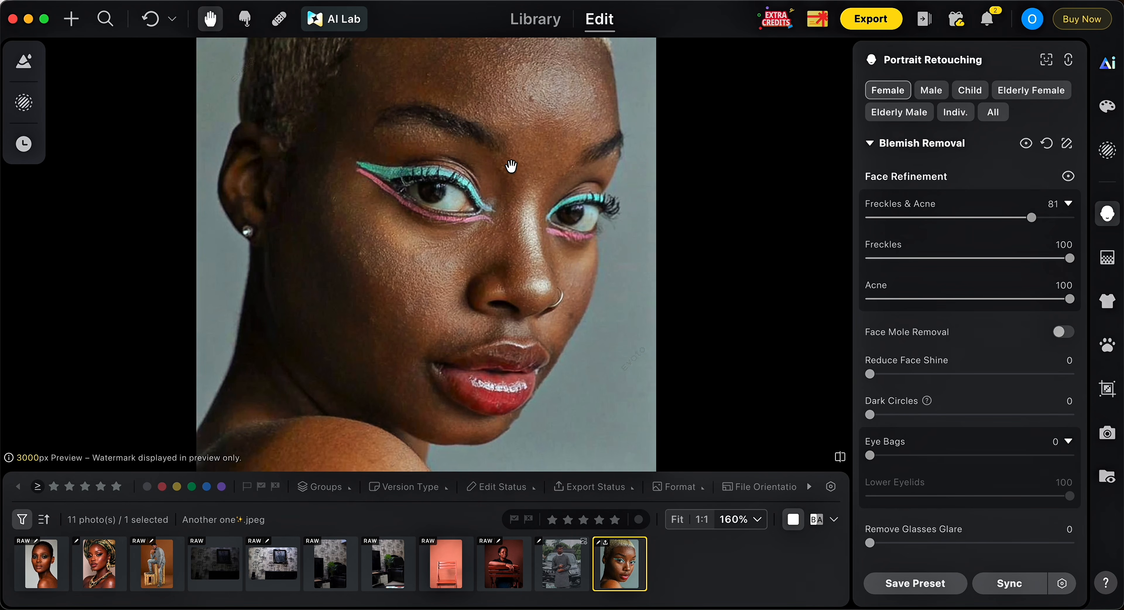
{"action": "scroll", "coordinate": [511, 166], "scroll_direction": "down", "scroll_amount": 2}
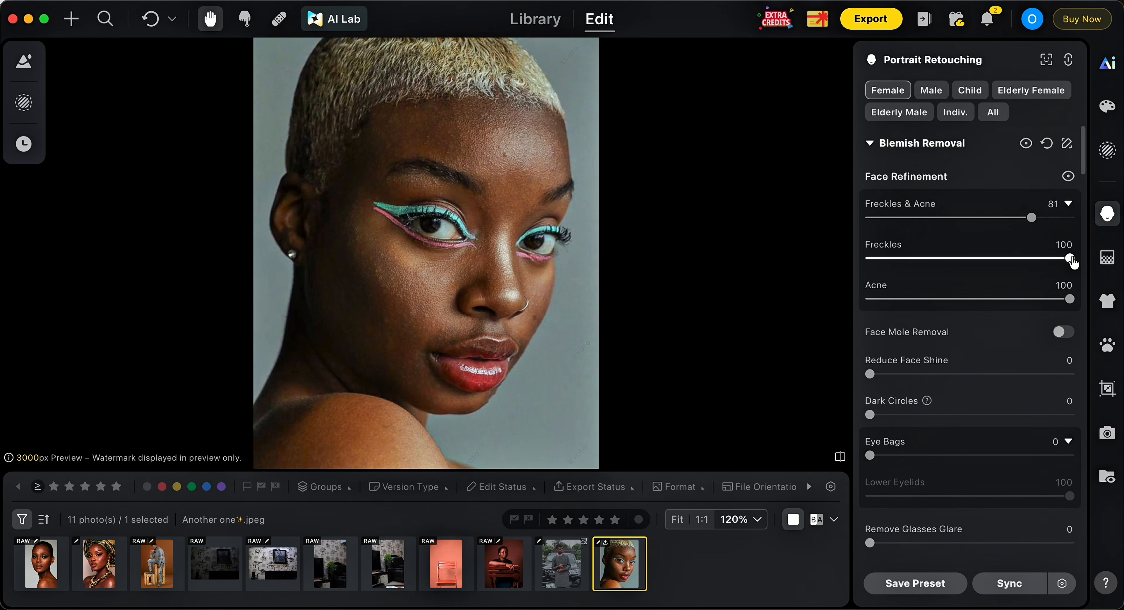
Try lower Freckles and Acne strengths, including Acne at 0 and 70, and return both to 100
{"action": "left_click_drag", "start_coordinate": [1071, 261], "coordinate": [893, 272]}
{"action": "double_click", "coordinate": [893, 259]}
{"action": "left_click_drag", "start_coordinate": [1069, 299], "coordinate": [845, 308]}
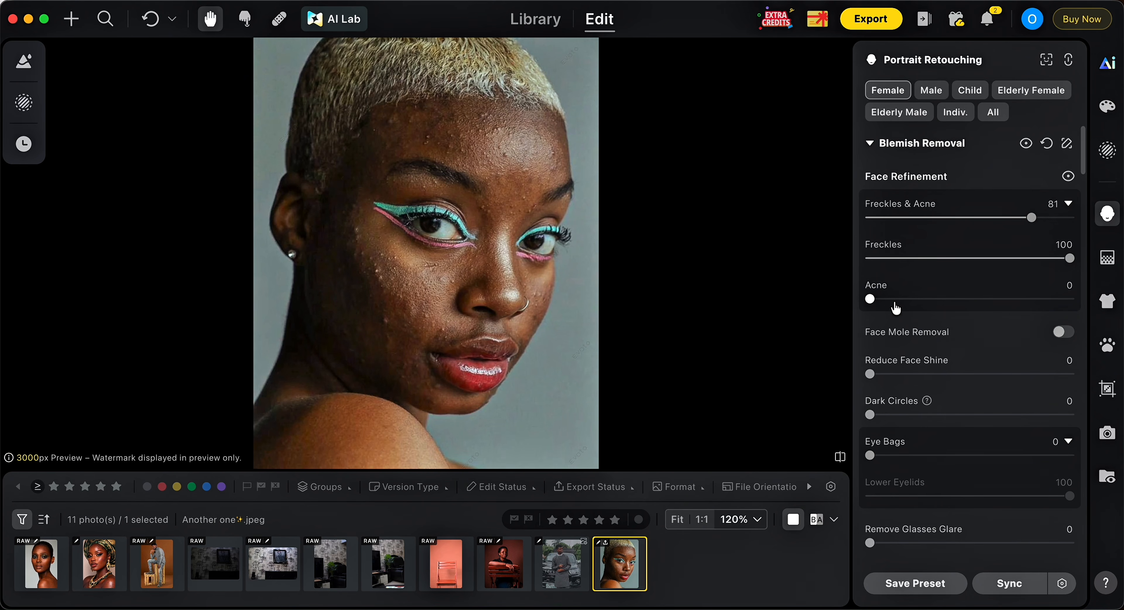
{"action": "left_click_drag", "start_coordinate": [871, 300], "coordinate": [1007, 320]}
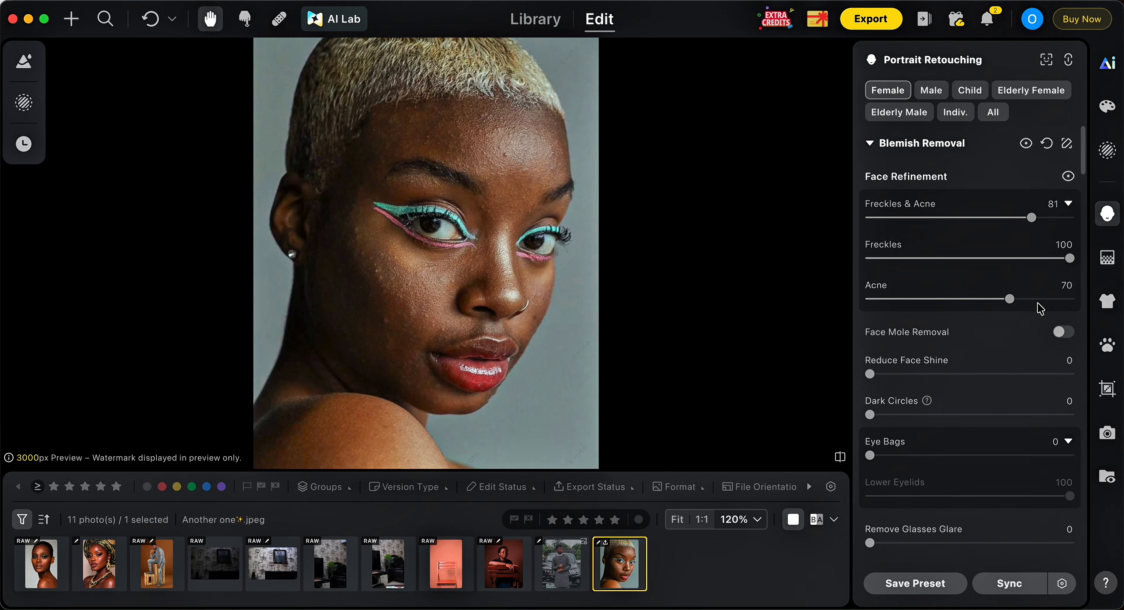
{"action": "left_click_drag", "start_coordinate": [1013, 303], "coordinate": [1093, 314]}
Test several Reduce Face Shine strengths and set it to 30
{"action": "scroll", "coordinate": [1087, 188], "scroll_direction": "down", "scroll_amount": 4}
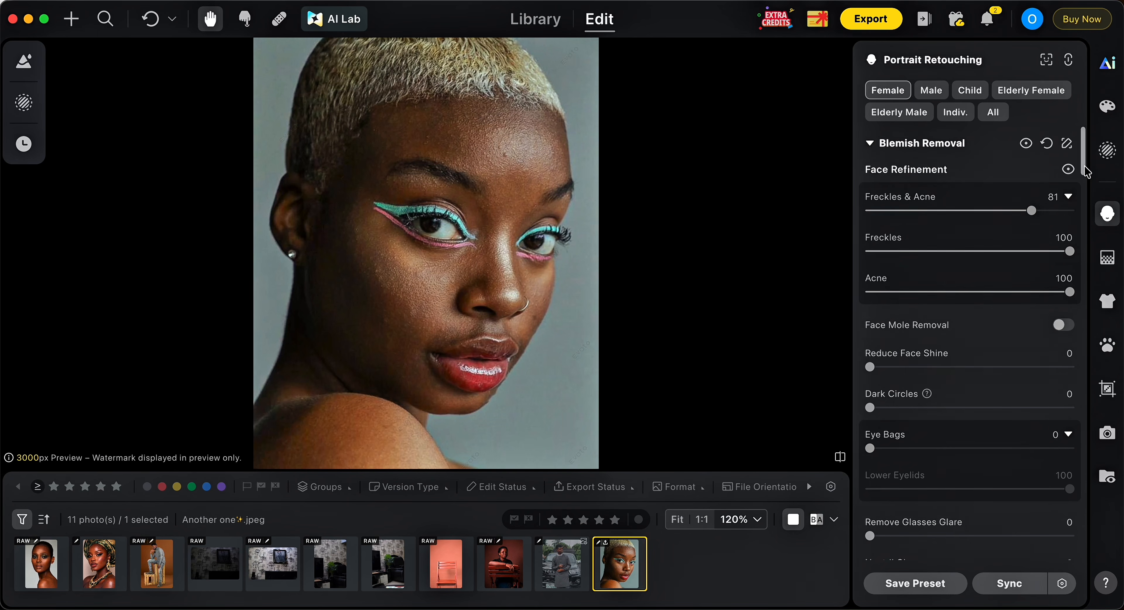
{"action": "scroll", "coordinate": [1087, 178], "scroll_direction": "up", "scroll_amount": 4}
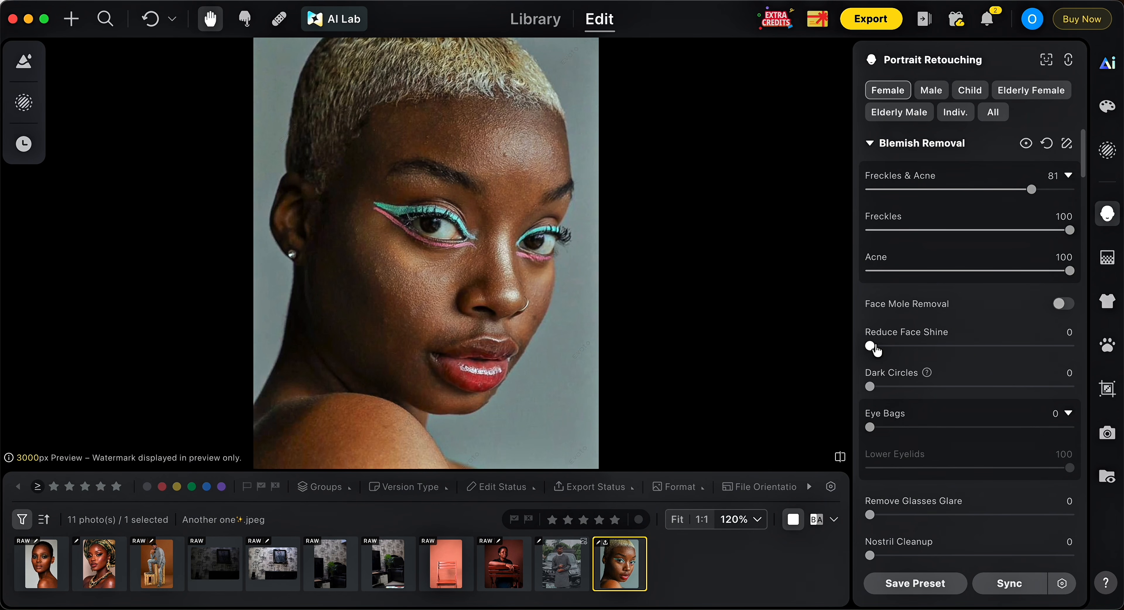
{"action": "left_click", "coordinate": [1010, 347]}
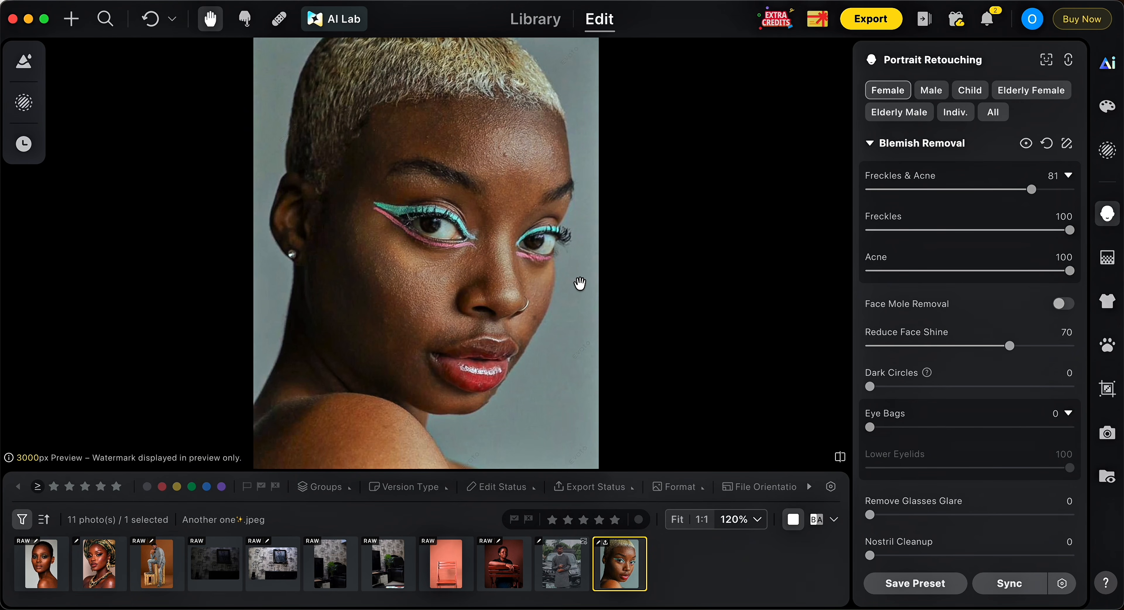
{"action": "left_click_drag", "start_coordinate": [1013, 350], "coordinate": [998, 350]}
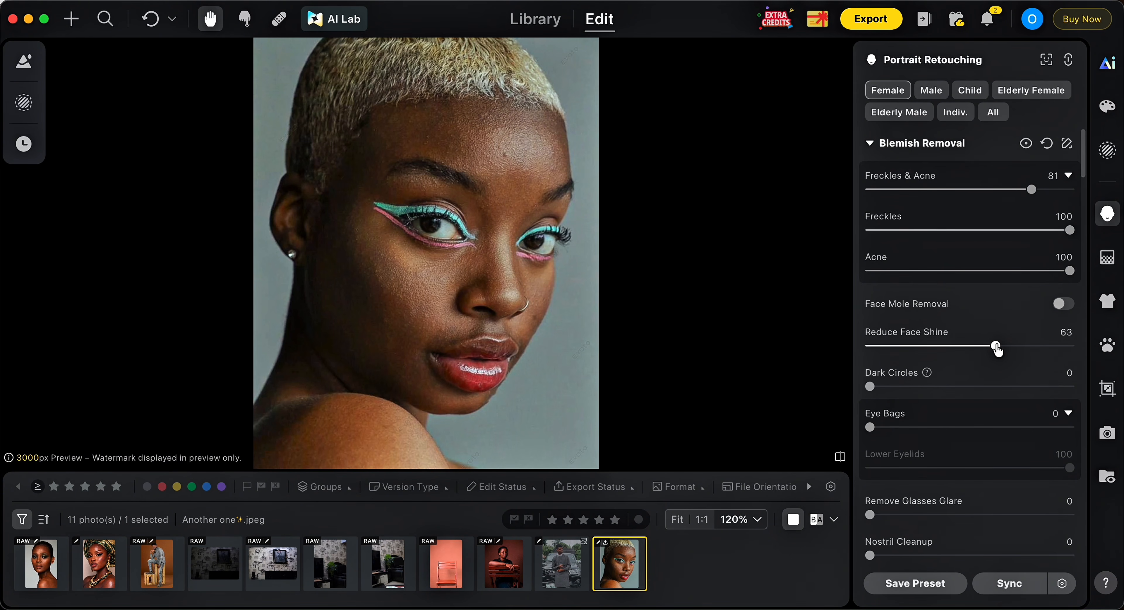
{"action": "double_click", "coordinate": [993, 350]}
{"action": "left_click_drag", "start_coordinate": [930, 350], "coordinate": [935, 352]}
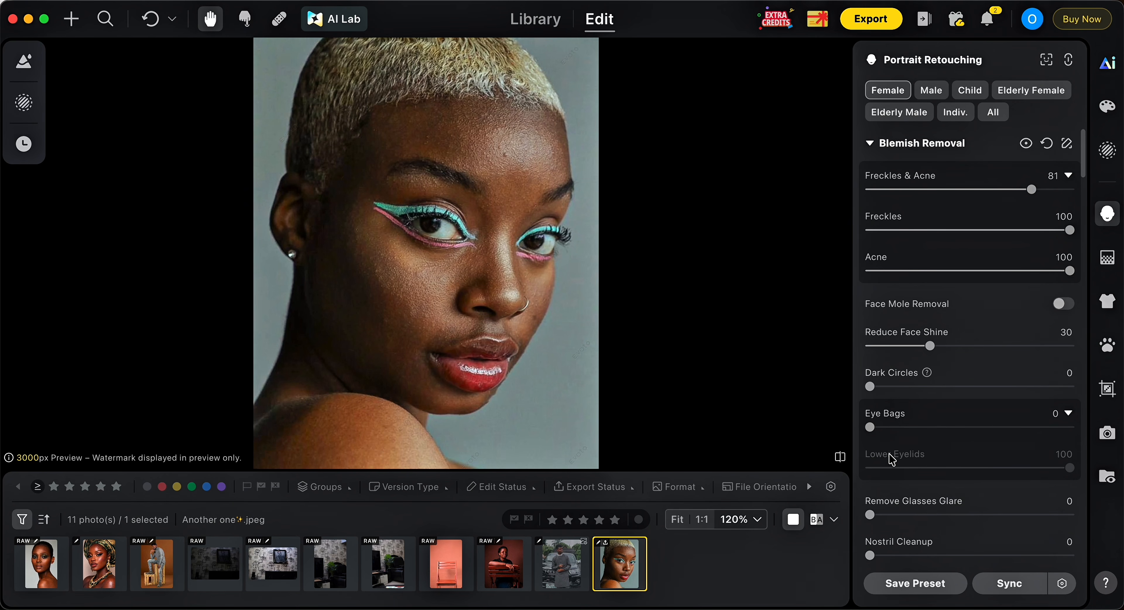
Set Eye Bags to 28 and briefly compare the original and edited portrait side by side
{"action": "left_click_drag", "start_coordinate": [870, 426], "coordinate": [925, 427]}
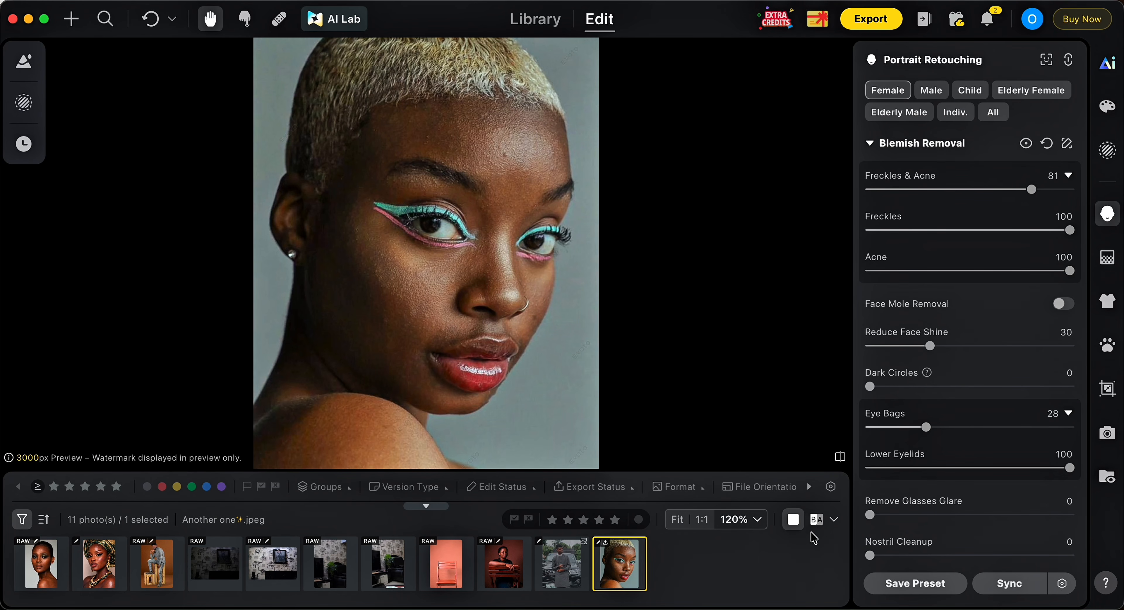
{"action": "left_click", "coordinate": [817, 519]}
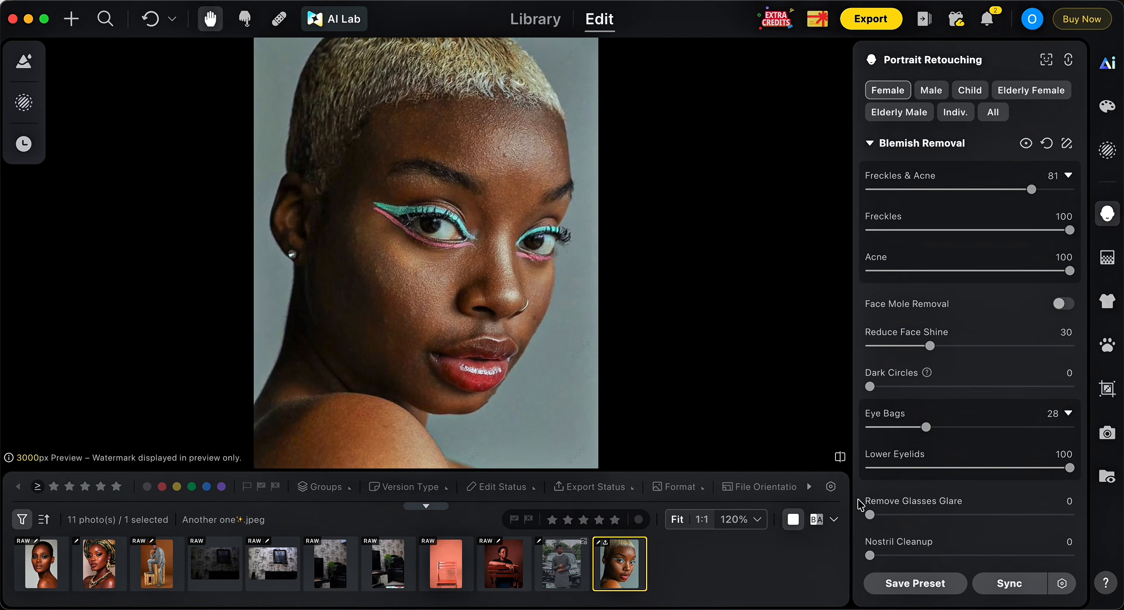
{"action": "left_click", "coordinate": [802, 522]}
Try a Double Chin correction of 28 and reset it to 0
{"action": "left_click_drag", "start_coordinate": [1086, 176], "coordinate": [1084, 199]}
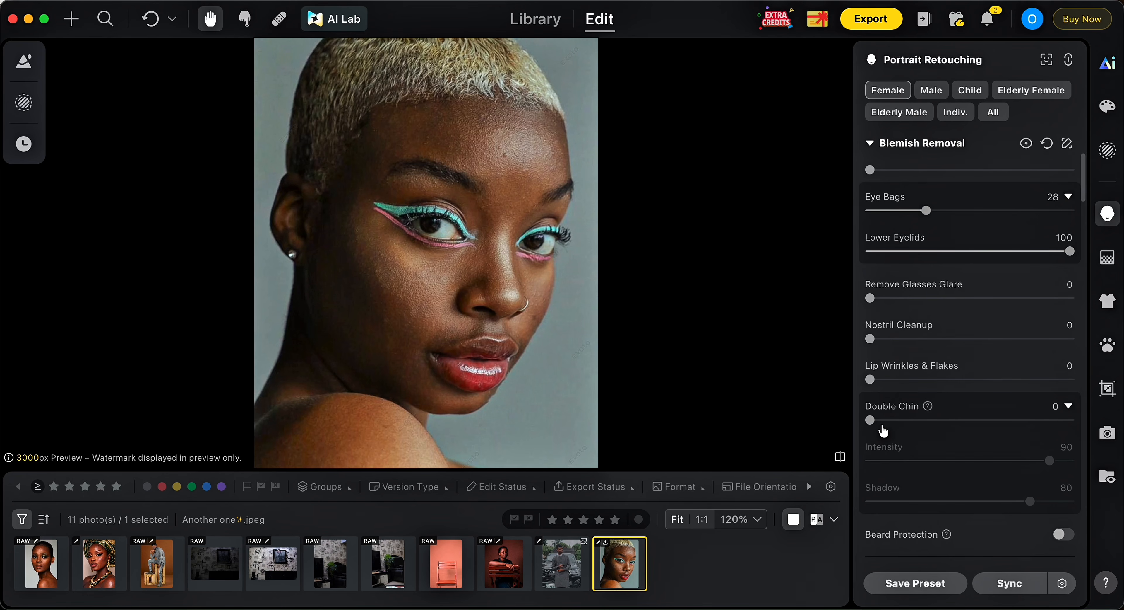
{"action": "left_click_drag", "start_coordinate": [872, 422], "coordinate": [926, 420]}
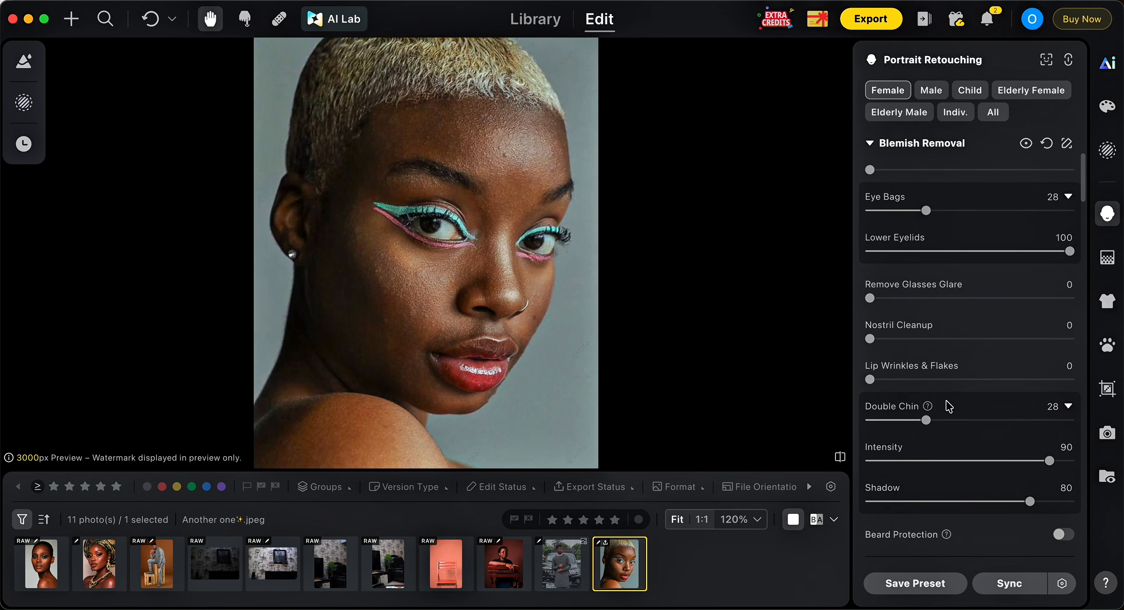
{"action": "left_click_drag", "start_coordinate": [926, 420], "coordinate": [847, 430]}
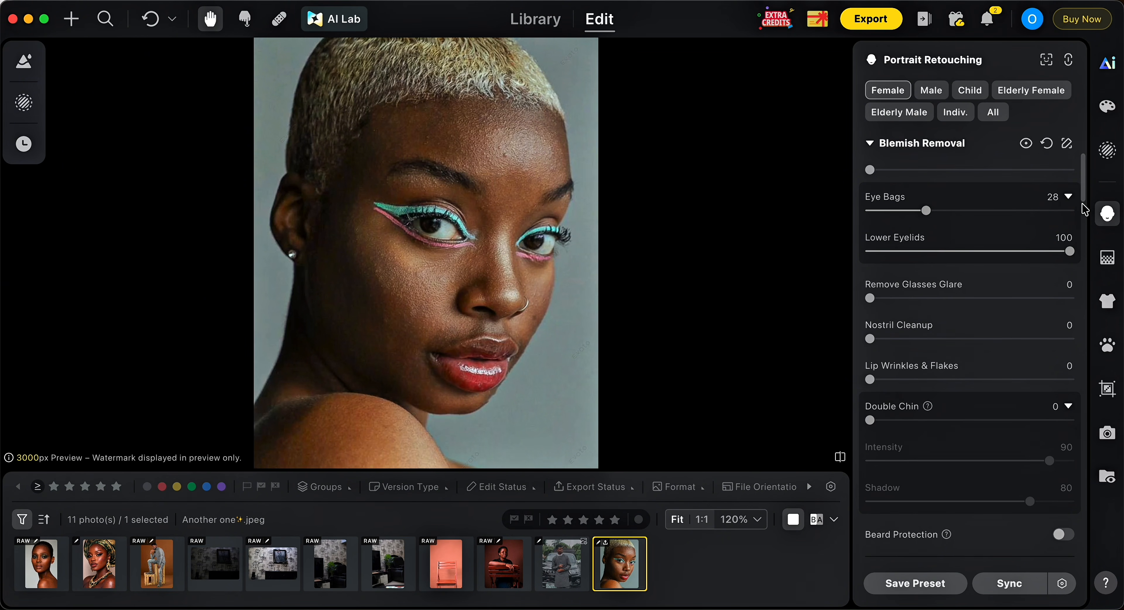
Set Lip Wrinkles & Flakes to 46 and Eye Wrinkles to 44
{"action": "scroll", "coordinate": [1085, 210], "scroll_direction": "down", "scroll_amount": 3}
{"action": "mouse_move", "coordinate": [1084, 204]}
{"action": "left_mouse_down"}
{"action": "mouse_move", "coordinate": [1085, 165]}
{"action": "mouse_move", "coordinate": [1093, 212]}
{"action": "left_mouse_up"}
{"action": "left_click_drag", "start_coordinate": [871, 271], "coordinate": [962, 279]}
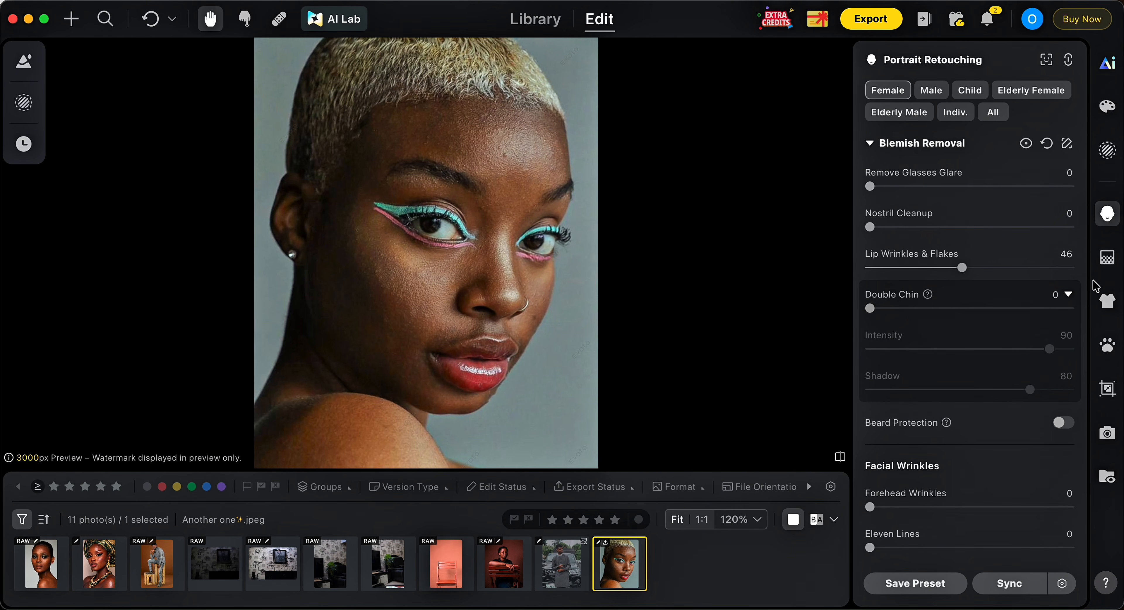
{"action": "left_click_drag", "start_coordinate": [1083, 197], "coordinate": [1080, 221]}
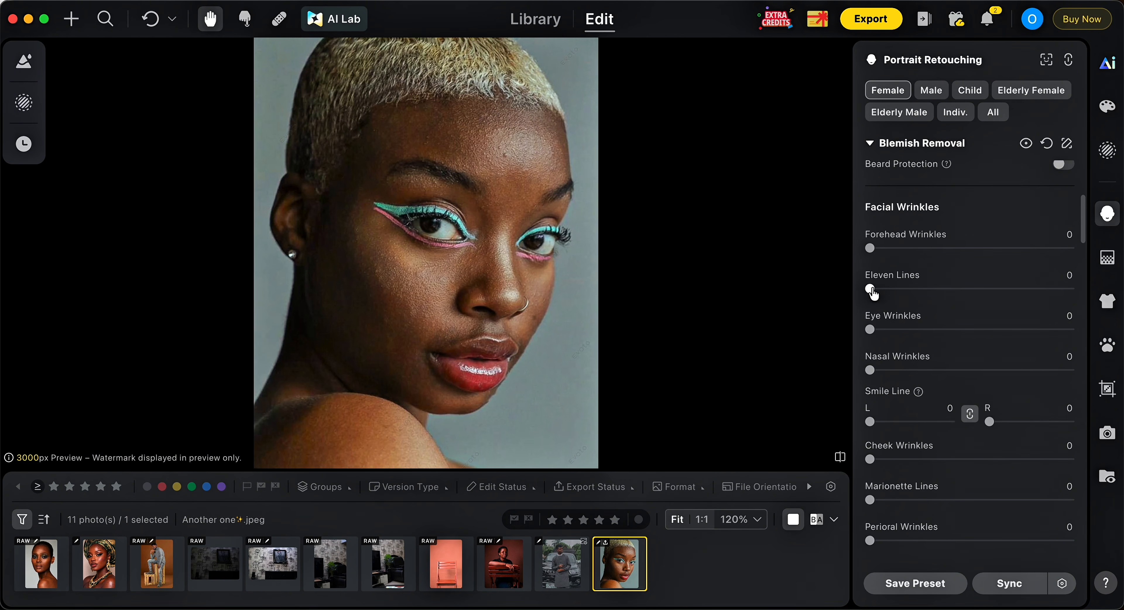
{"action": "left_click_drag", "start_coordinate": [870, 330], "coordinate": [960, 348]}
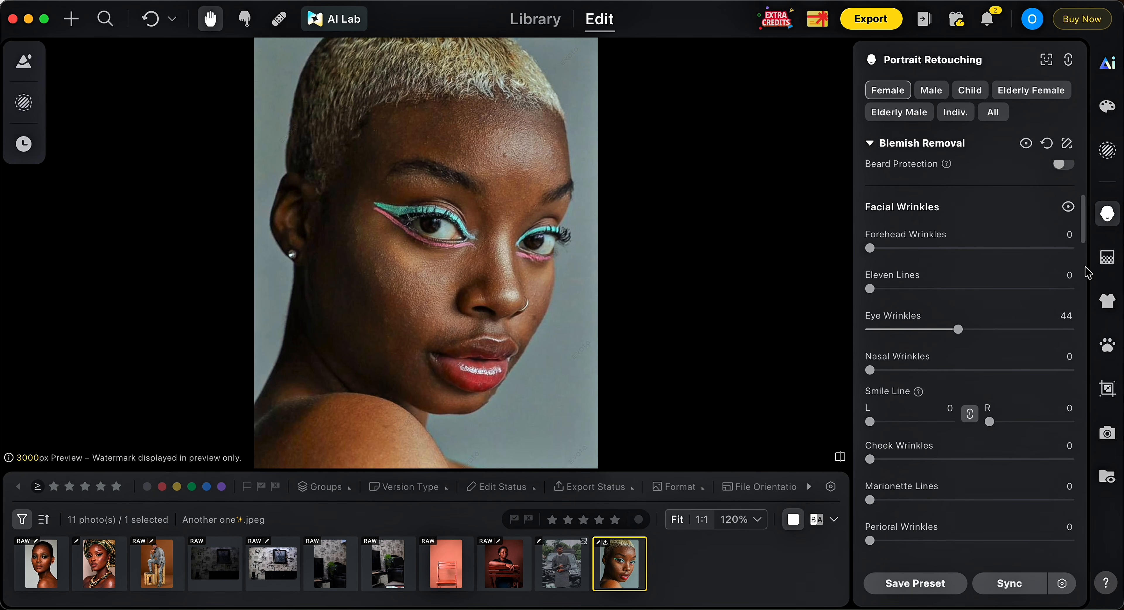
Set Neck Wrinkles to 77 in the Body Refinement settings
{"action": "scroll", "coordinate": [1081, 247], "scroll_direction": "down", "scroll_amount": 5}
{"action": "left_click_drag", "start_coordinate": [1079, 252], "coordinate": [1081, 278]}
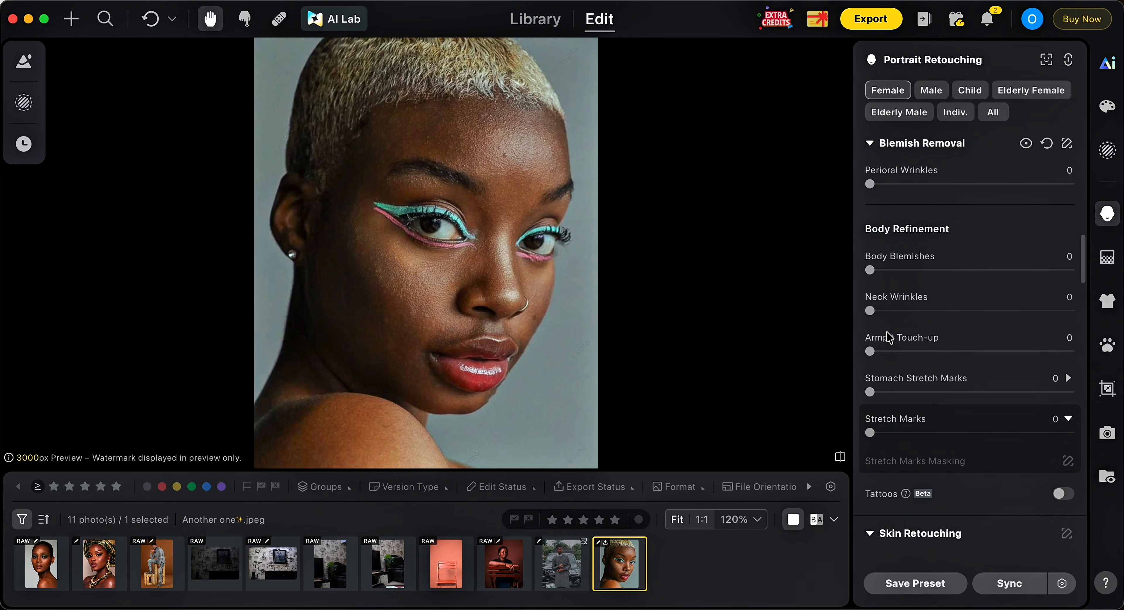
{"action": "left_click_drag", "start_coordinate": [878, 316], "coordinate": [1024, 316]}
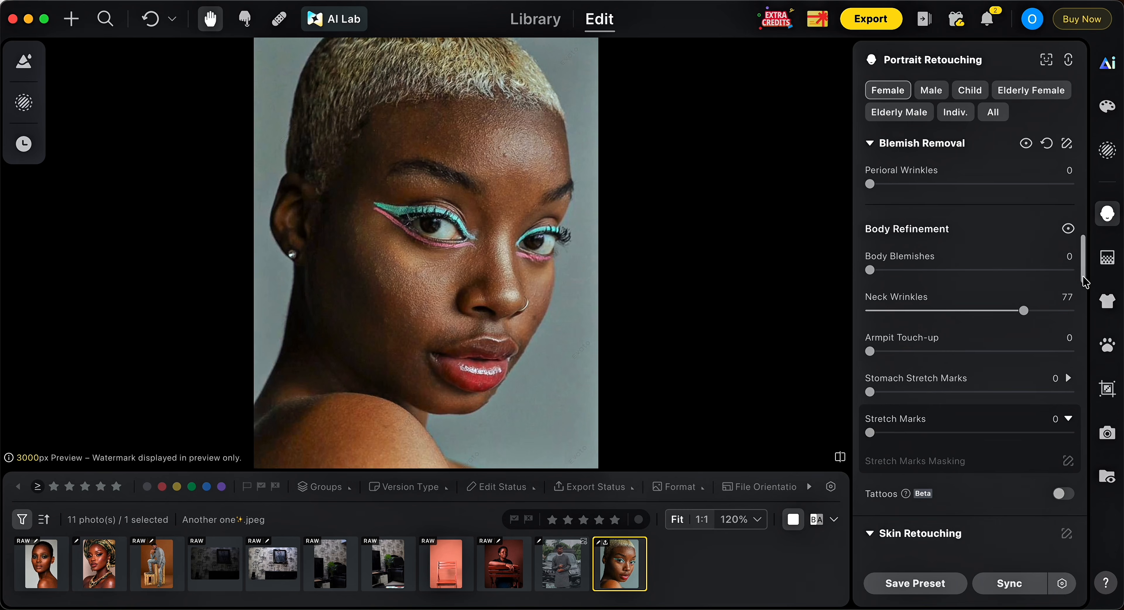
Collapse the Blemish Removal settings and set the facial skin's Even (Dodge & Burn) to 20 under Skin Retouching
{"action": "scroll", "coordinate": [1085, 272], "scroll_direction": "up", "scroll_amount": 2}
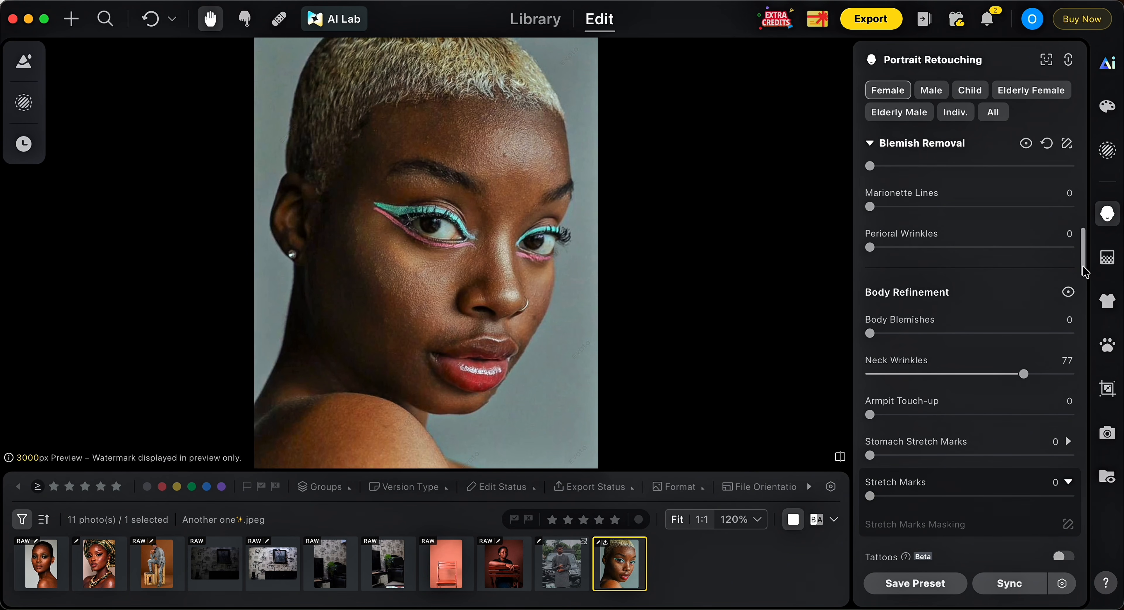
{"action": "scroll", "coordinate": [934, 375], "scroll_direction": "down", "scroll_amount": 5}
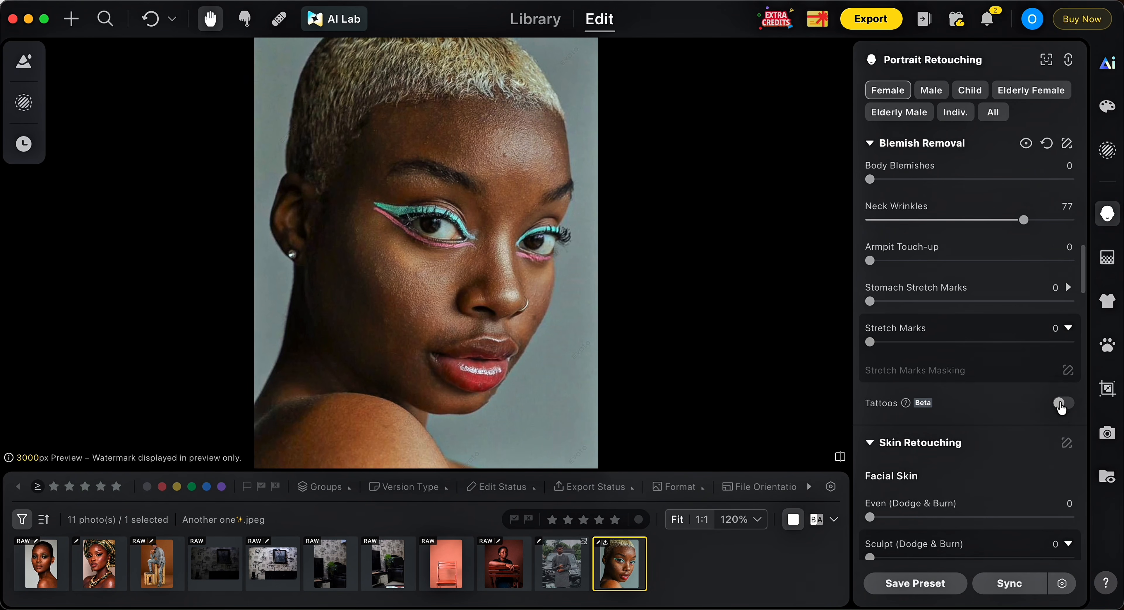
{"action": "scroll", "coordinate": [1084, 272], "scroll_direction": "up", "scroll_amount": 1}
{"action": "left_click_drag", "start_coordinate": [1084, 273], "coordinate": [1088, 157]}
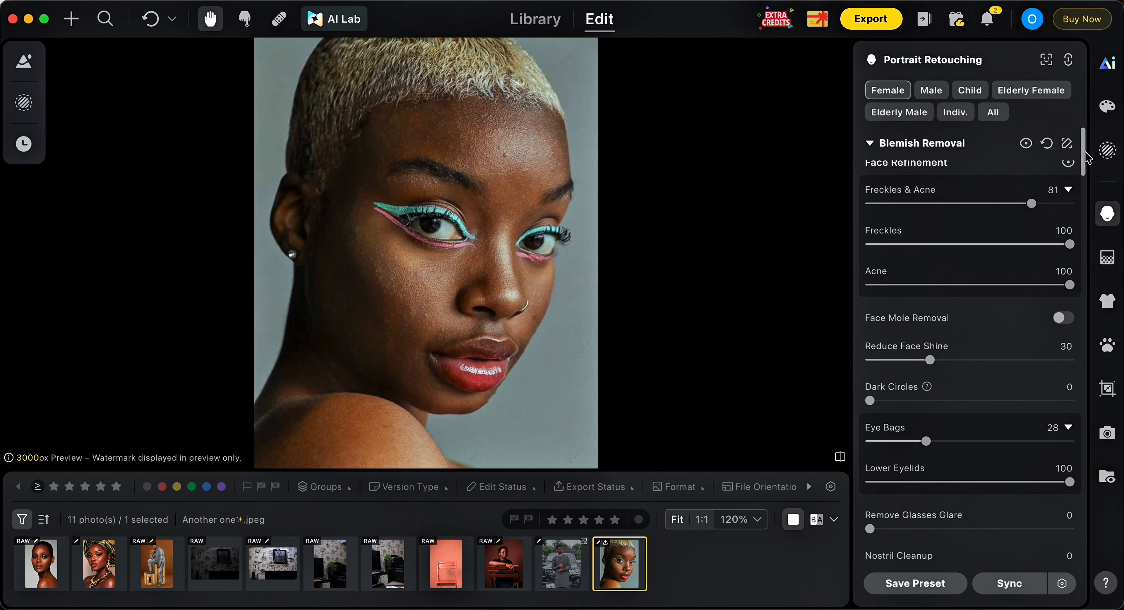
{"action": "scroll", "coordinate": [1083, 151], "scroll_direction": "up", "scroll_amount": 1}
{"action": "scroll", "coordinate": [1082, 152], "scroll_direction": "up", "scroll_amount": 1}
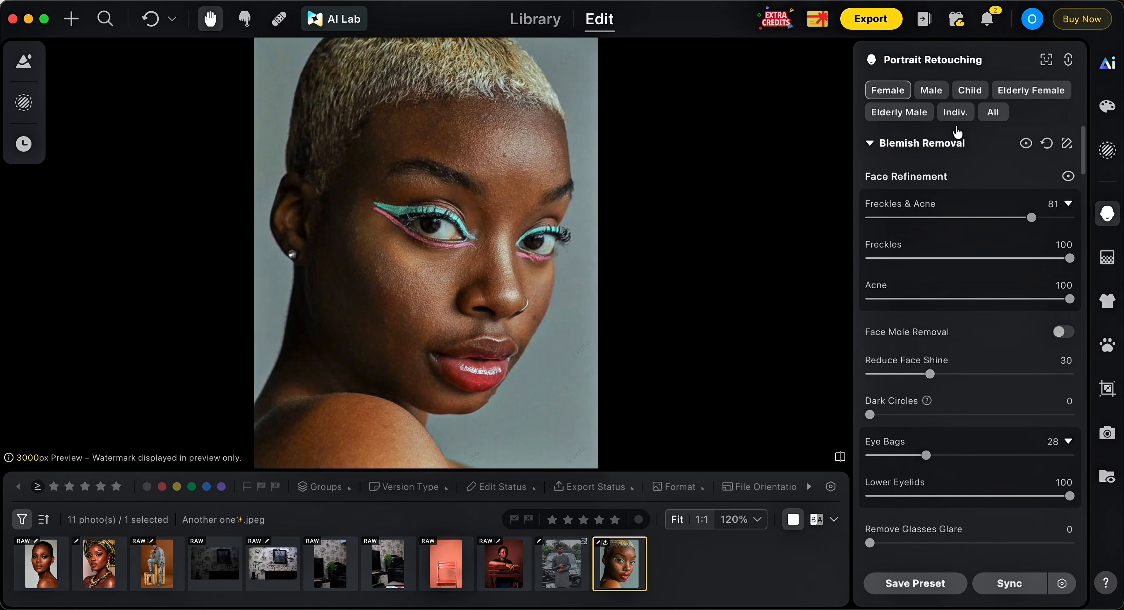
{"action": "left_click", "coordinate": [889, 151]}
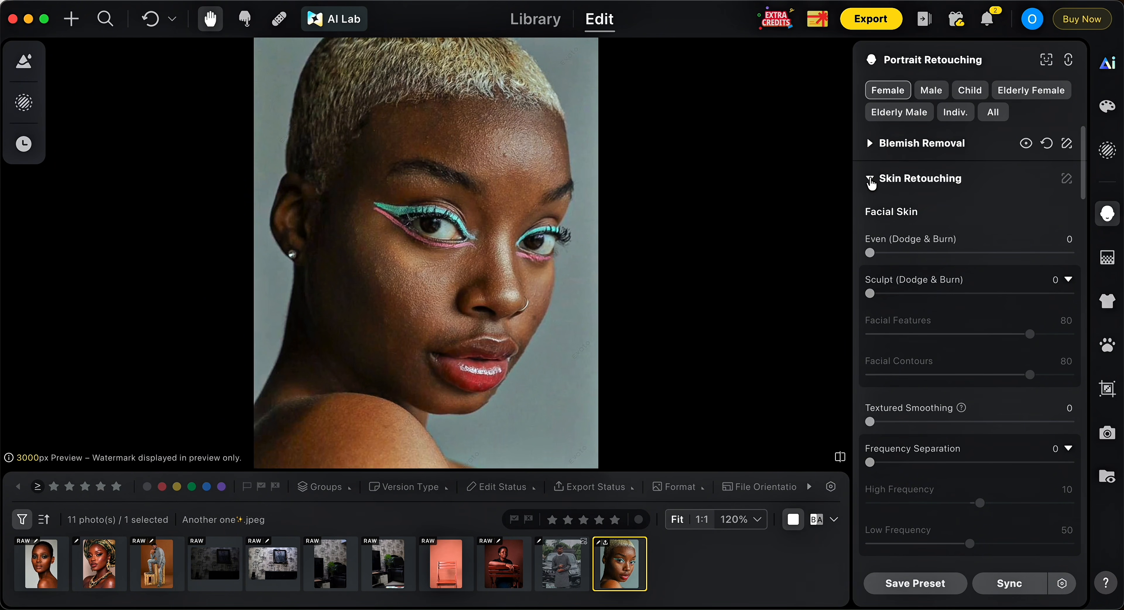
{"action": "left_click", "coordinate": [874, 182]}
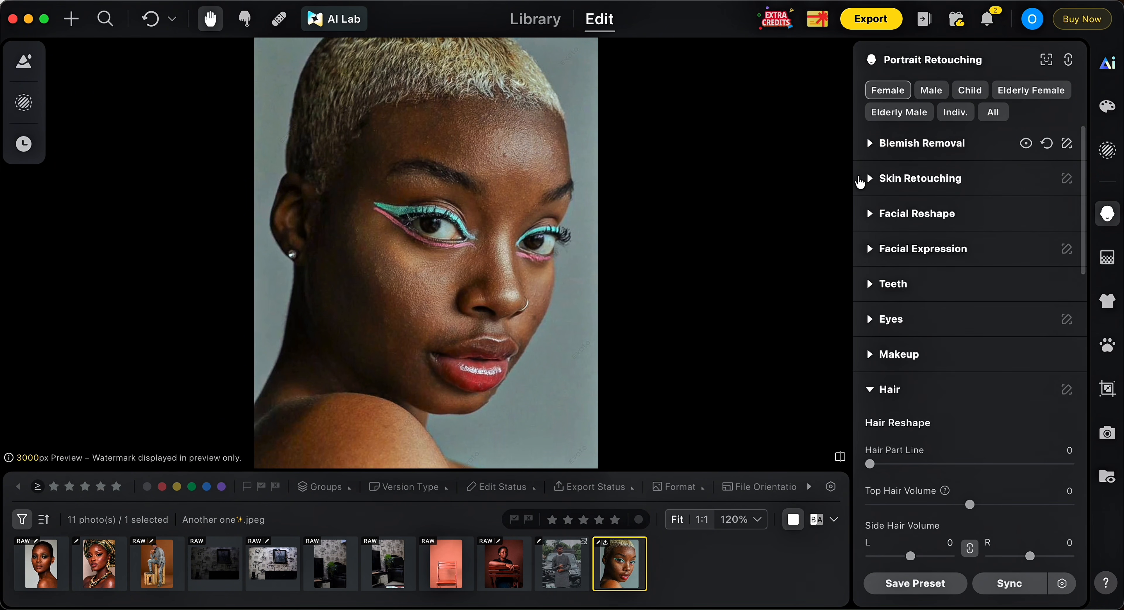
{"action": "left_click", "coordinate": [868, 179]}
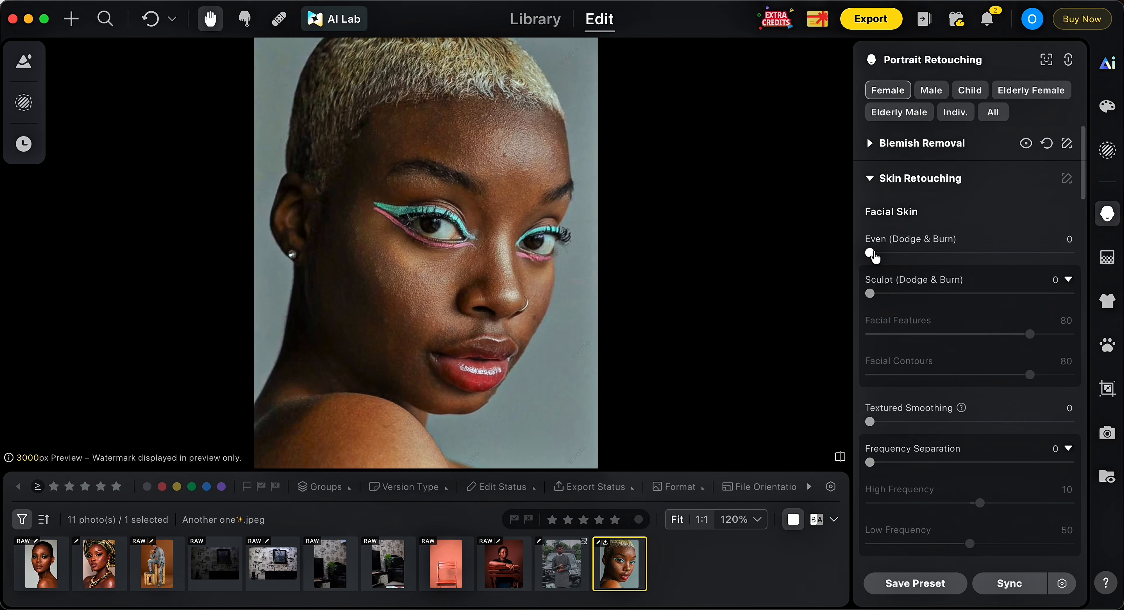
{"action": "left_click_drag", "start_coordinate": [874, 255], "coordinate": [912, 271]}
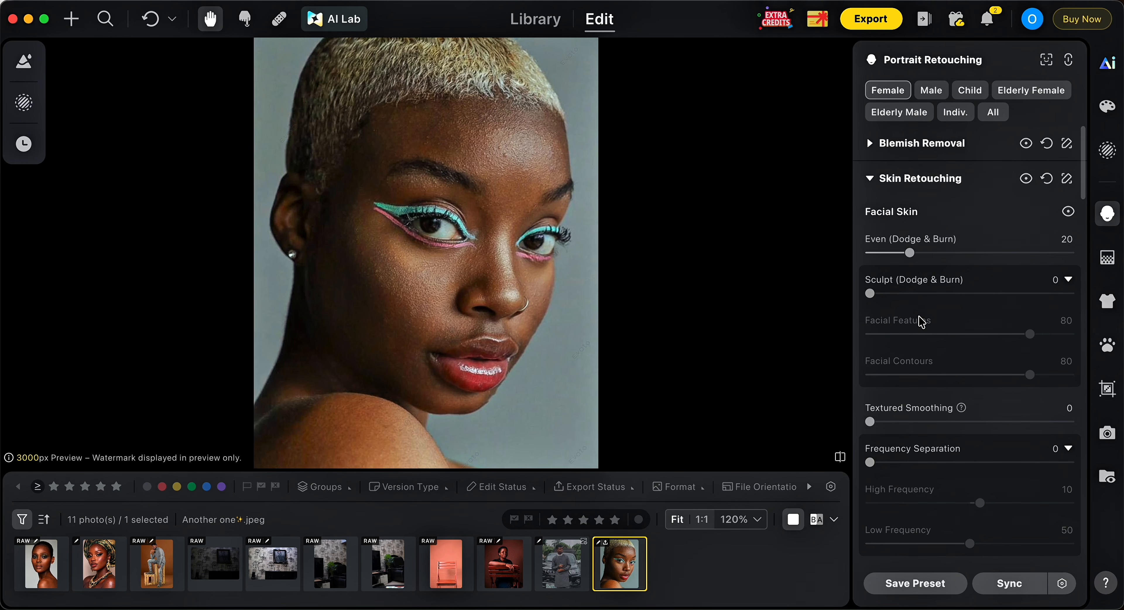
Try the facial skin's Sculpt (Dodge & Burn) at 80 and 100, and reset it to 0
{"action": "left_click", "coordinate": [1030, 305]}
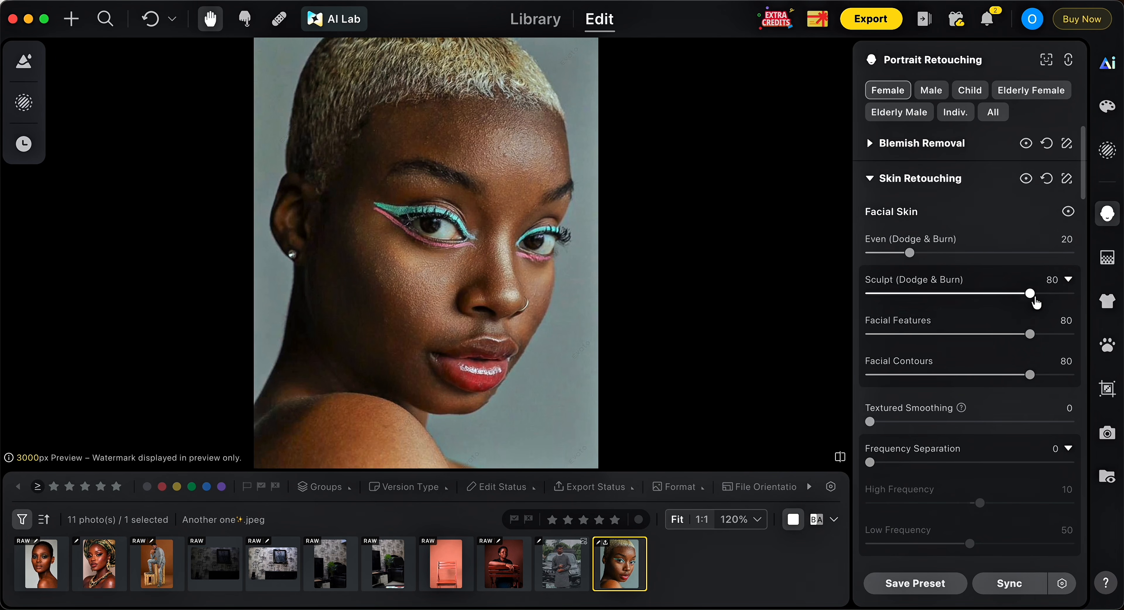
{"action": "left_click_drag", "start_coordinate": [1031, 294], "coordinate": [1071, 294]}
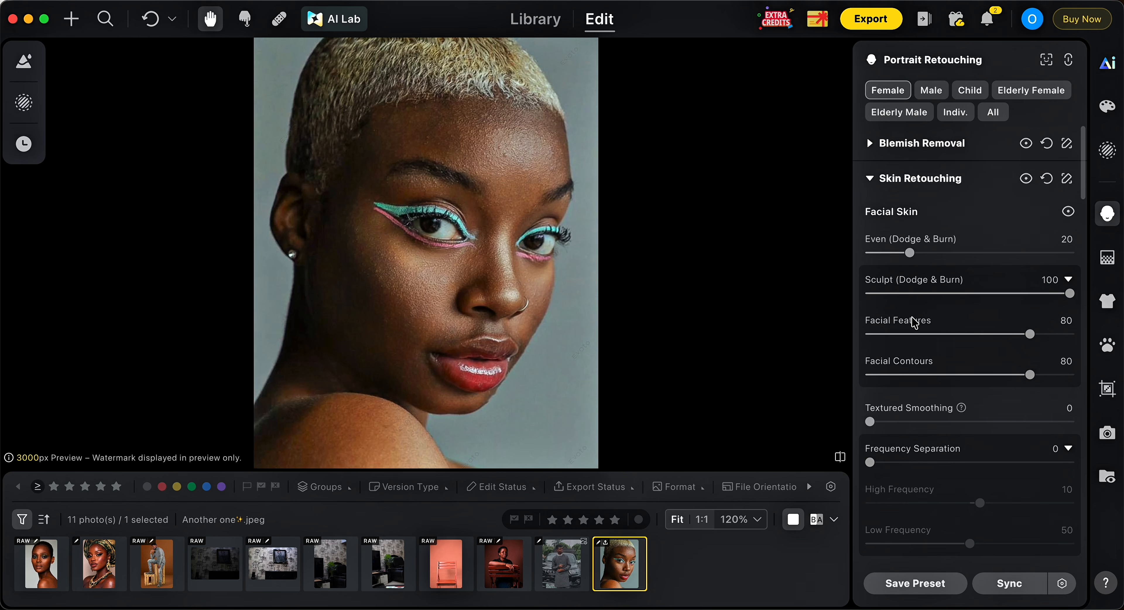
{"action": "left_click", "coordinate": [873, 293]}
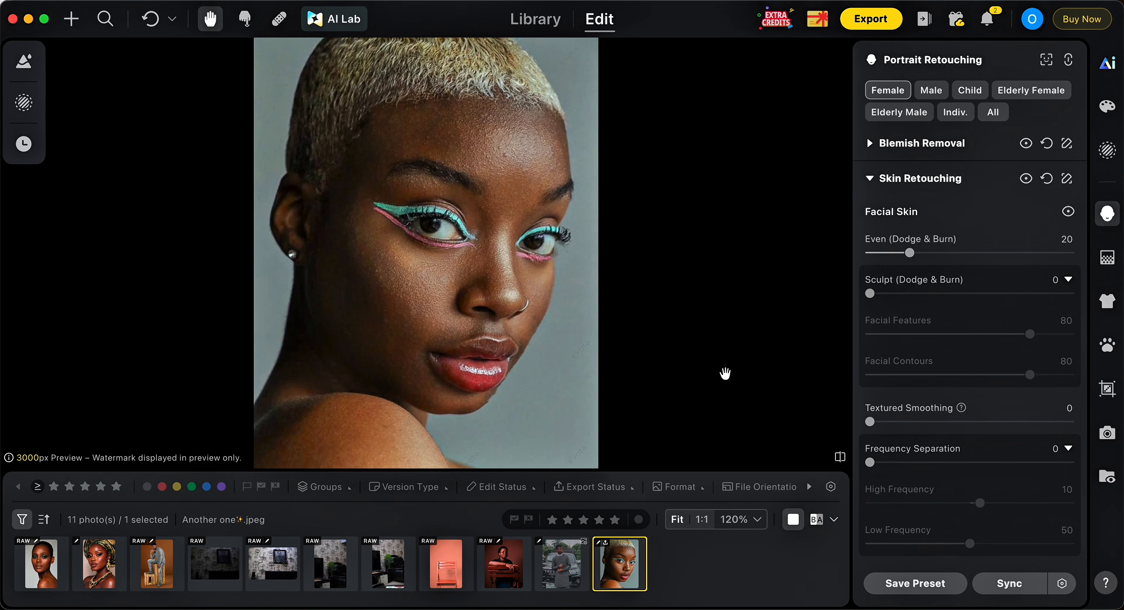
{"action": "left_click", "coordinate": [1068, 294]}
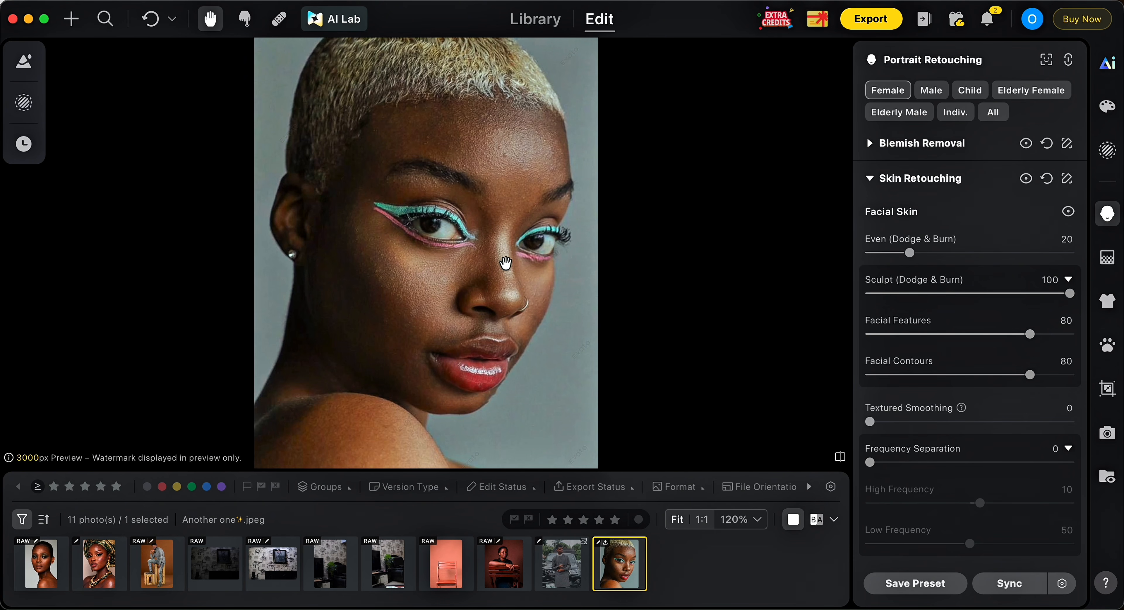
{"action": "left_click", "coordinate": [882, 295]}
{"action": "left_click_drag", "start_coordinate": [882, 295], "coordinate": [848, 291]}
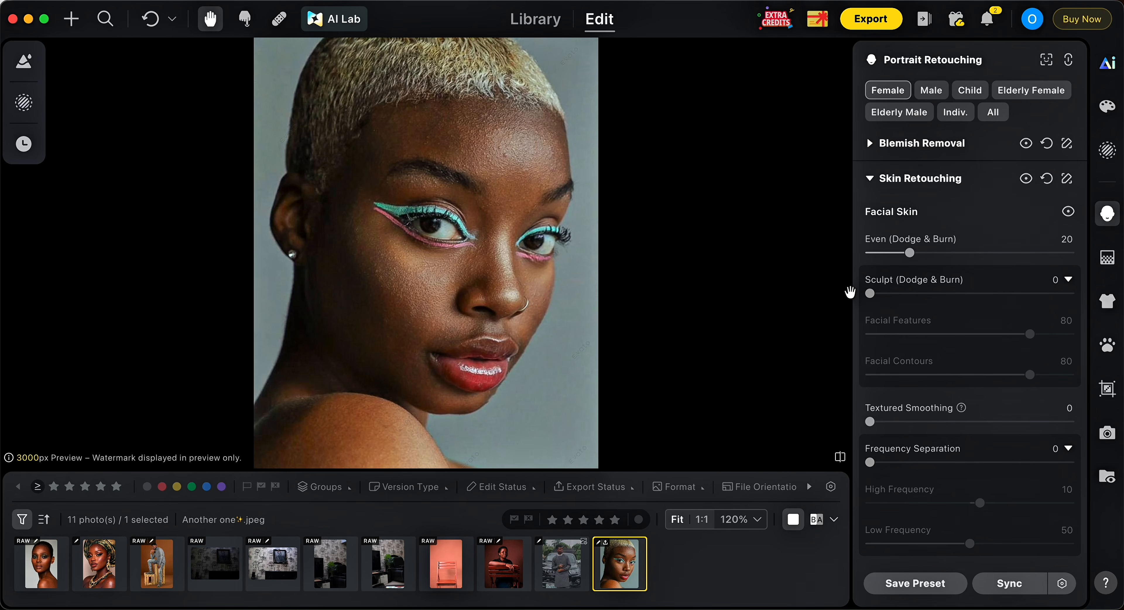
Set the facial skin's Sculpt (Dodge & Burn) to 4 and Even (Dodge & Burn) to 77
{"action": "left_click_drag", "start_coordinate": [871, 293], "coordinate": [877, 294]}
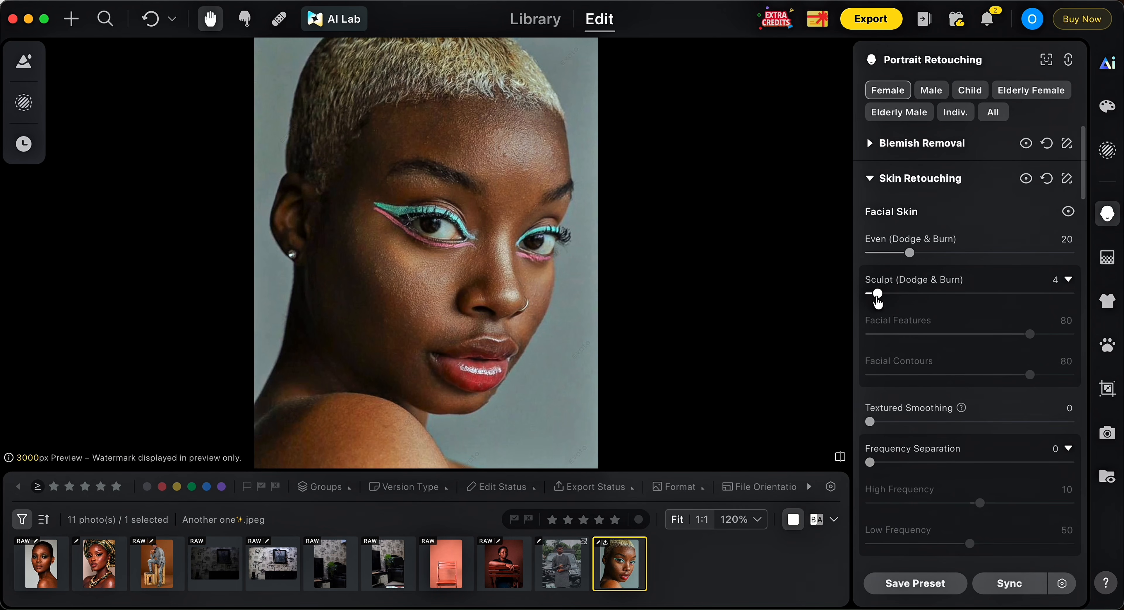
{"action": "left_click", "coordinate": [1022, 257]}
{"action": "left_click_drag", "start_coordinate": [1022, 258], "coordinate": [1024, 259]}
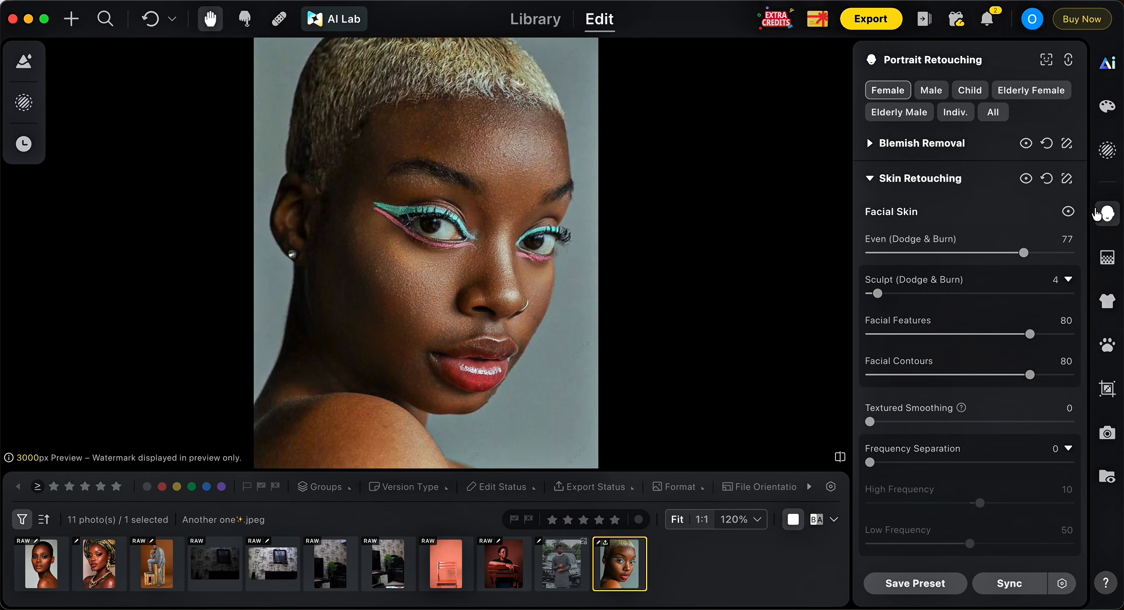
Set facial Frequency Separation to 20, High Frequency to 15 and Low Frequency to 60, and briefly compare the portrait with the original
{"action": "scroll", "coordinate": [954, 304], "scroll_direction": "down", "scroll_amount": 2}
{"action": "left_click", "coordinate": [826, 24]}
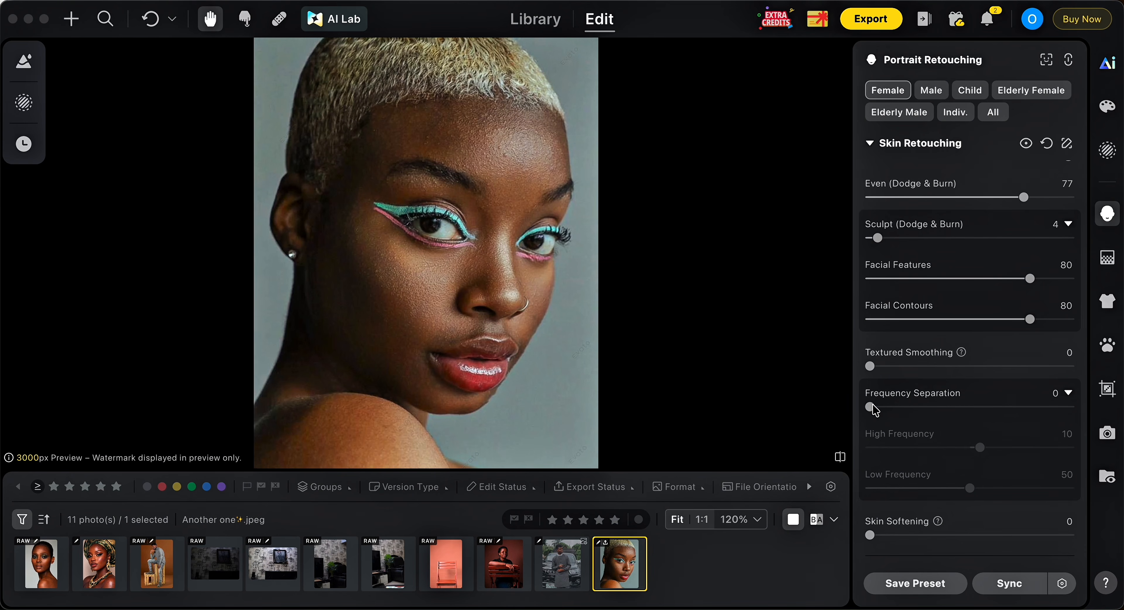
{"action": "left_click_drag", "start_coordinate": [872, 407], "coordinate": [911, 420]}
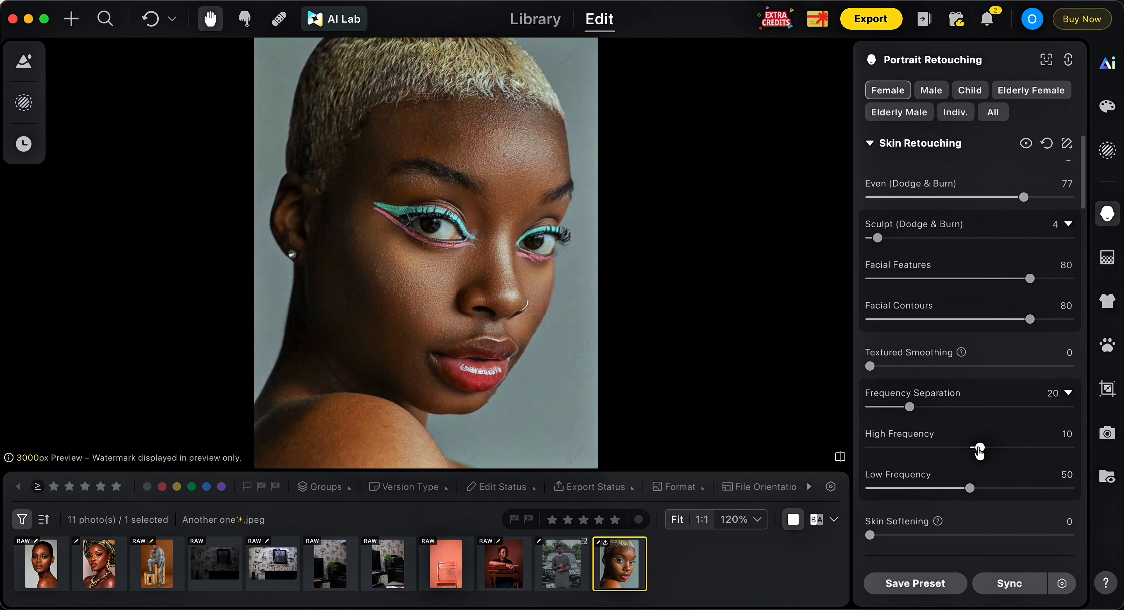
{"action": "left_click_drag", "start_coordinate": [981, 454], "coordinate": [985, 454]}
{"action": "left_click_drag", "start_coordinate": [971, 496], "coordinate": [989, 497]}
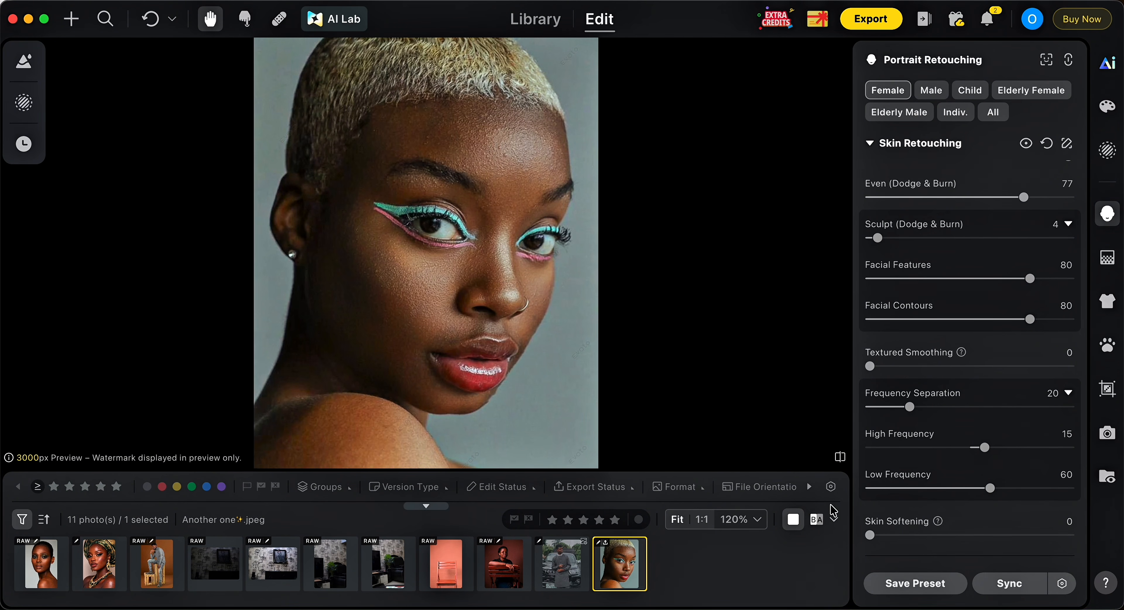
{"action": "left_click", "coordinate": [817, 519]}
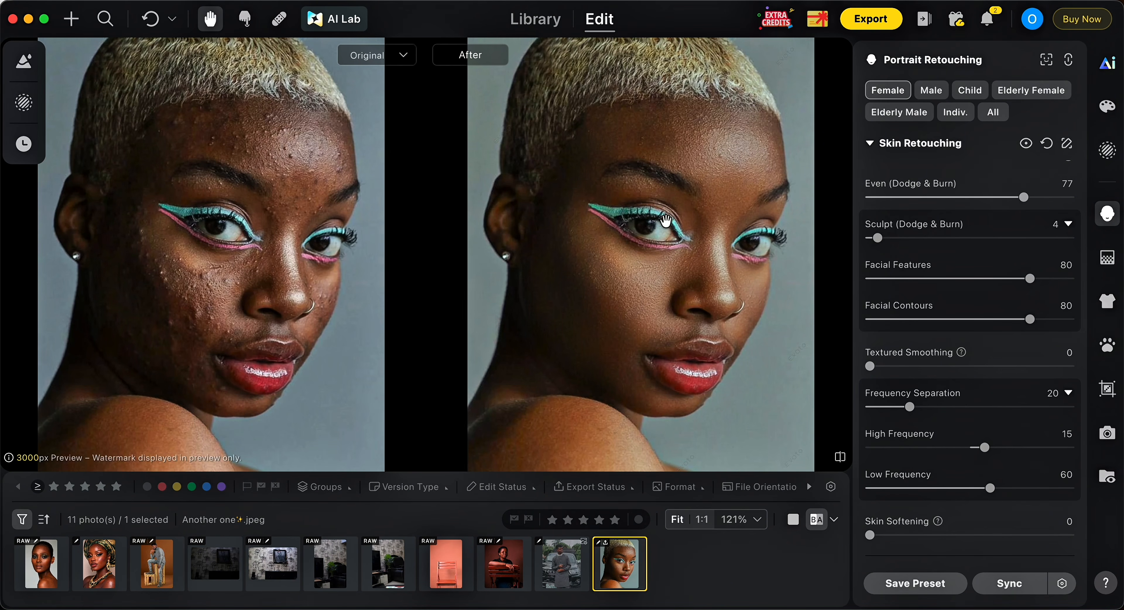
{"action": "left_click", "coordinate": [793, 522]}
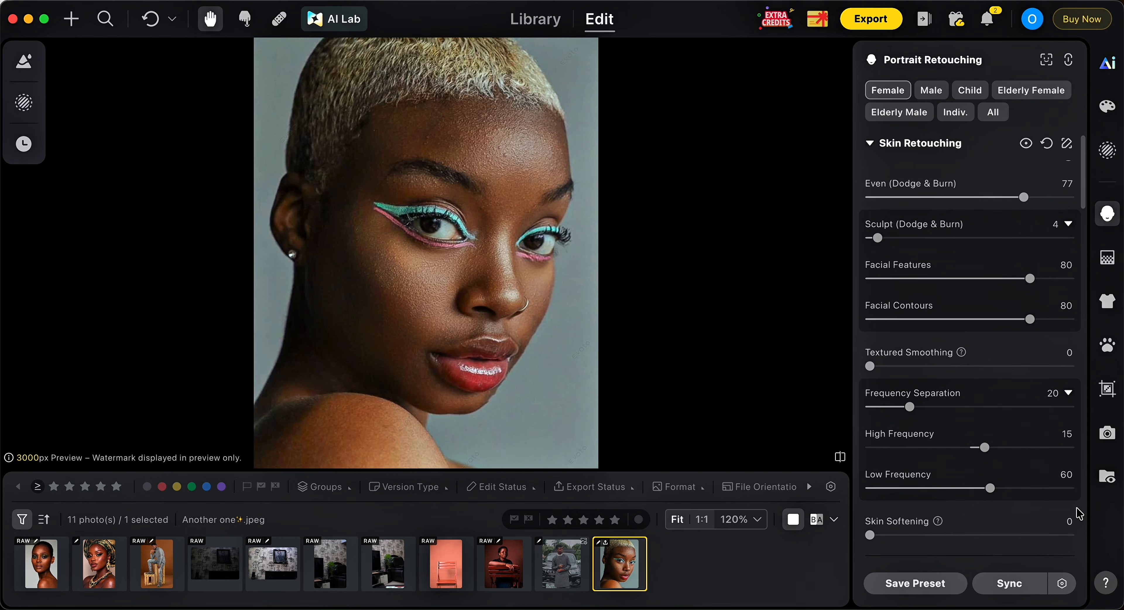
Set the Body Skin's Even (Dodge & Burn) to 35 and its Frequency Separation to 10
{"action": "scroll", "coordinate": [1081, 214], "scroll_direction": "down", "scroll_amount": 5}
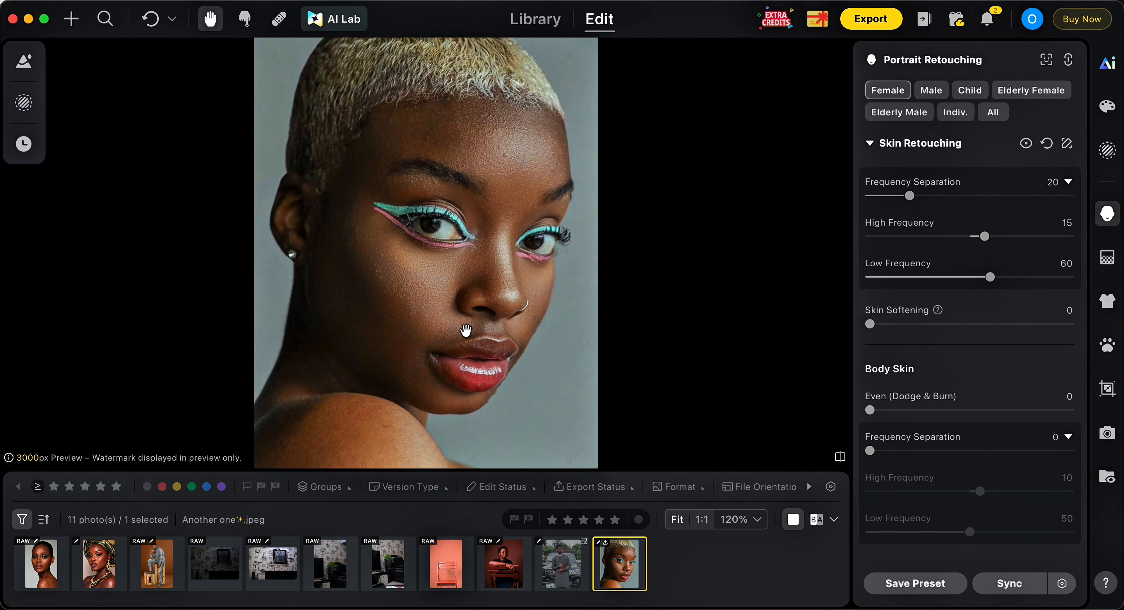
{"action": "scroll", "coordinate": [1086, 247], "scroll_direction": "down", "scroll_amount": 1}
{"action": "scroll", "coordinate": [1086, 247], "scroll_direction": "down", "scroll_amount": 3}
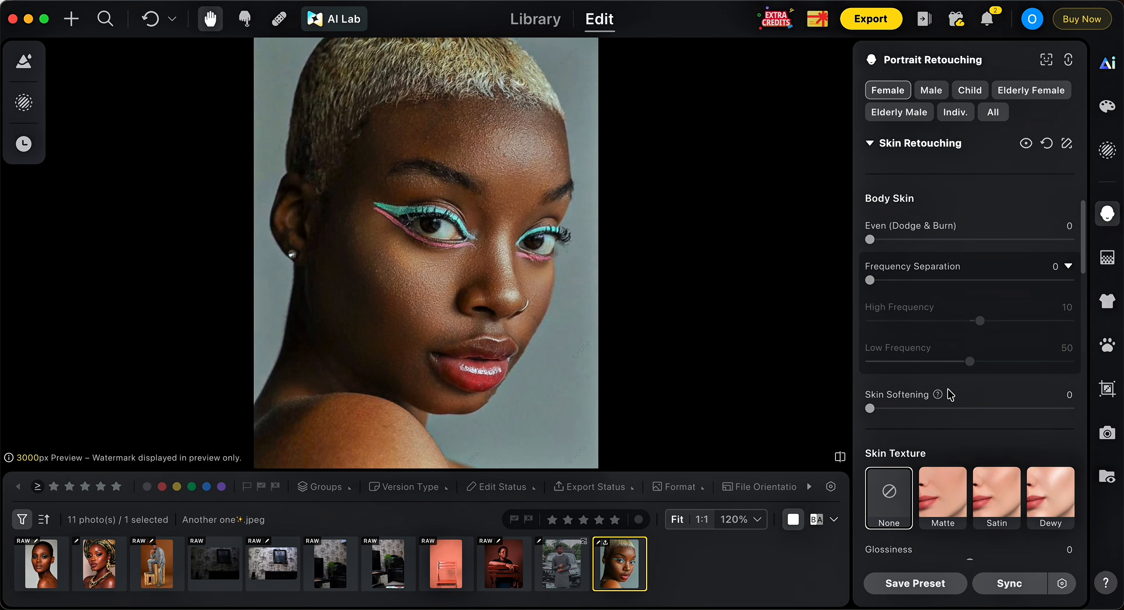
{"action": "mouse_move", "coordinate": [870, 239]}
{"action": "left_mouse_down"}
{"action": "mouse_move", "coordinate": [918, 240]}
{"action": "mouse_move", "coordinate": [940, 258]}
{"action": "left_mouse_up"}
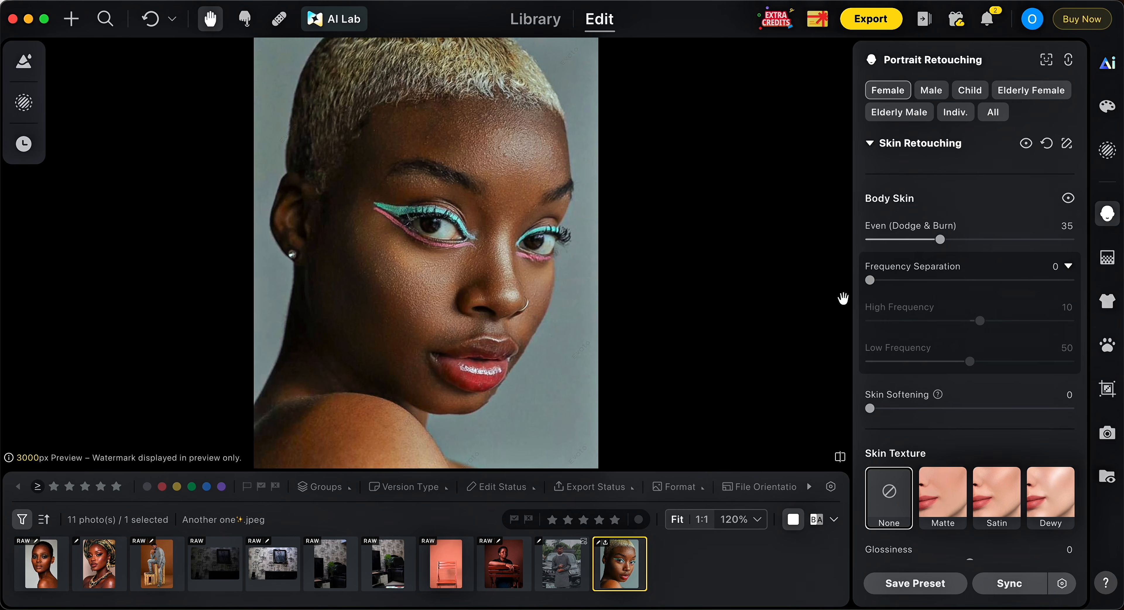
{"action": "left_click_drag", "start_coordinate": [871, 282], "coordinate": [891, 296]}
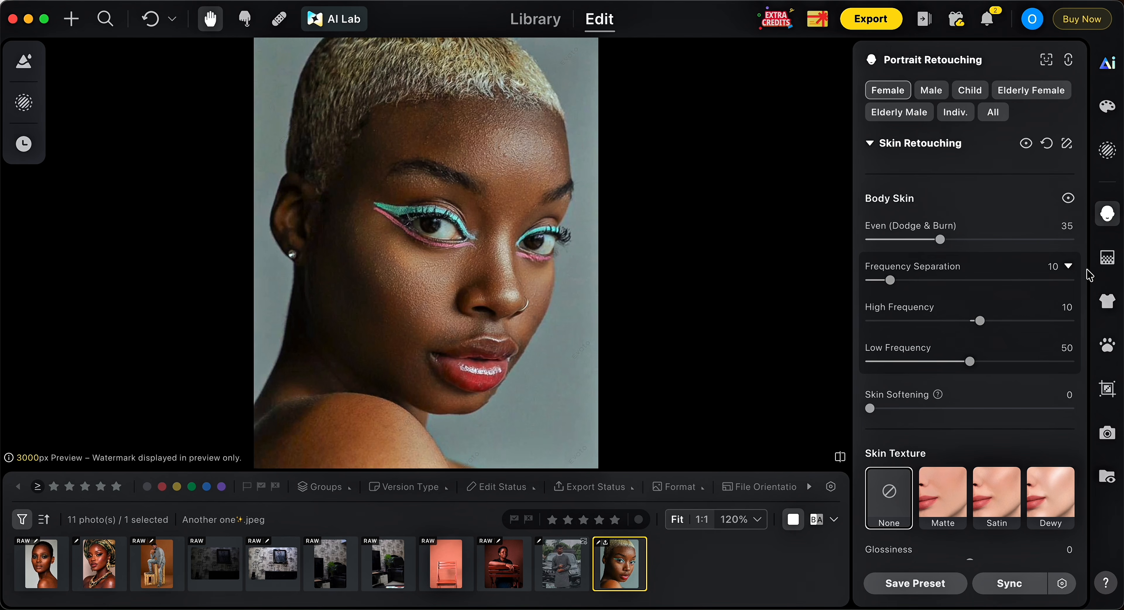
Set Clarity to 2 in the Skin Texture settings
{"action": "scroll", "coordinate": [1082, 312], "scroll_direction": "down", "scroll_amount": 6}
{"action": "scroll", "coordinate": [1081, 310], "scroll_direction": "up", "scroll_amount": 2}
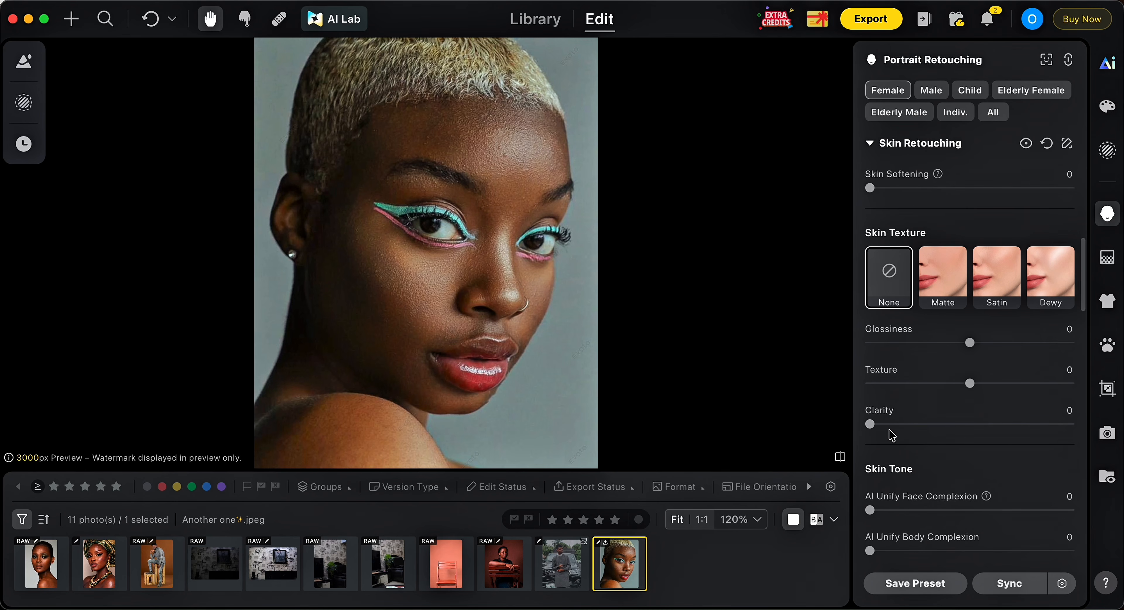
{"action": "left_click", "coordinate": [874, 423]}
Set AI Unify Face Complexion to 19 and AI Unify Body Complexion to 30, and show the original beside the edited portrait
{"action": "left_click_drag", "start_coordinate": [1081, 275], "coordinate": [1083, 316]}
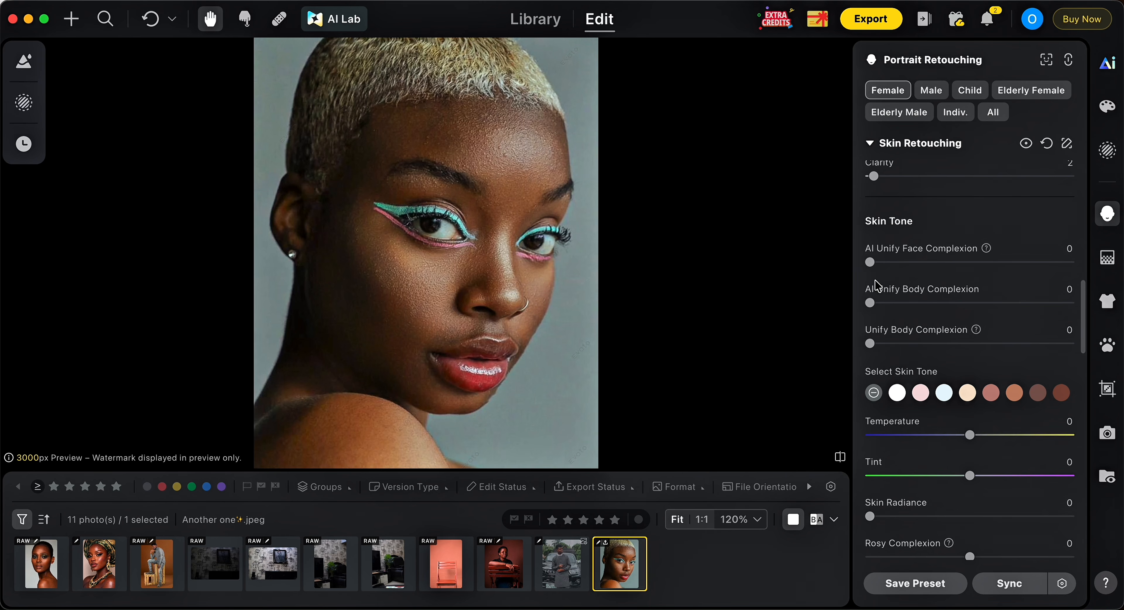
{"action": "left_click_drag", "start_coordinate": [874, 266], "coordinate": [846, 264]}
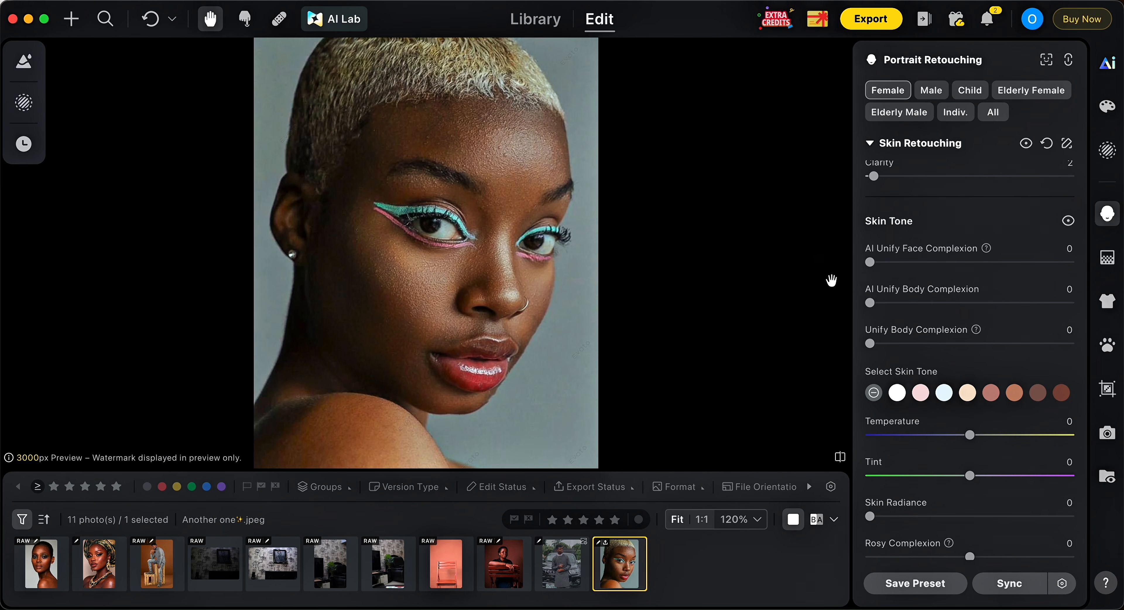
{"action": "left_click", "coordinate": [898, 263]}
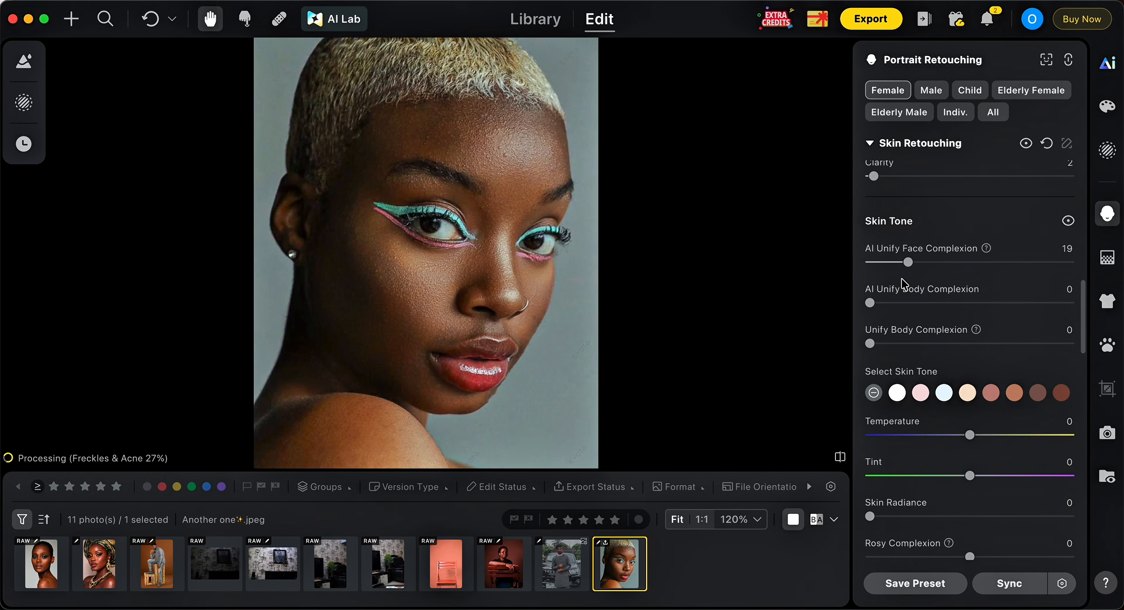
{"action": "left_click_drag", "start_coordinate": [870, 302], "coordinate": [932, 312]}
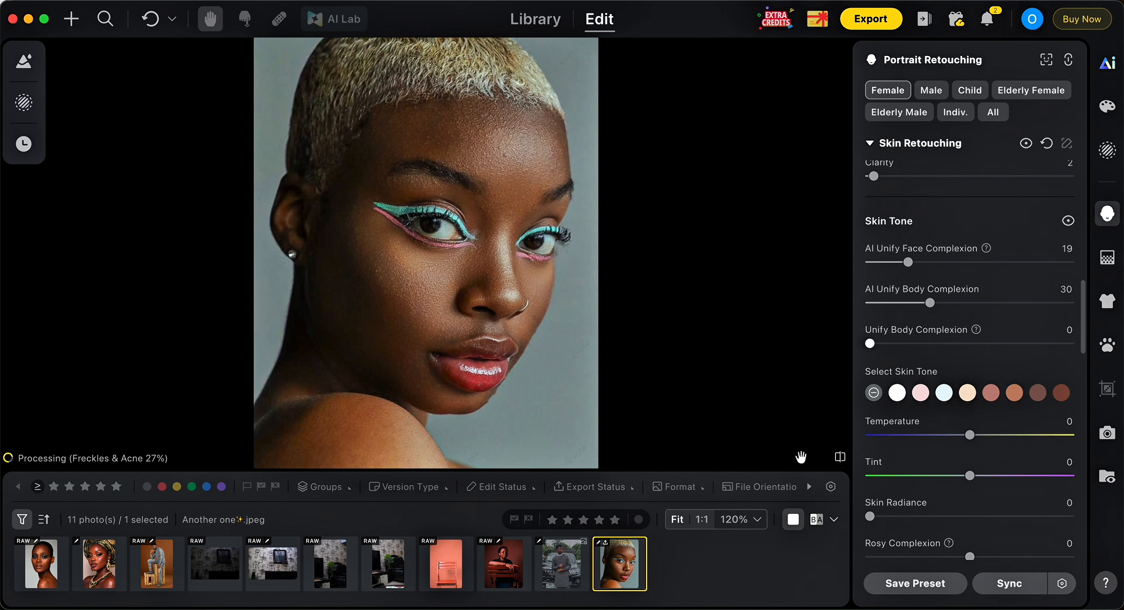
{"action": "left_click", "coordinate": [817, 519]}
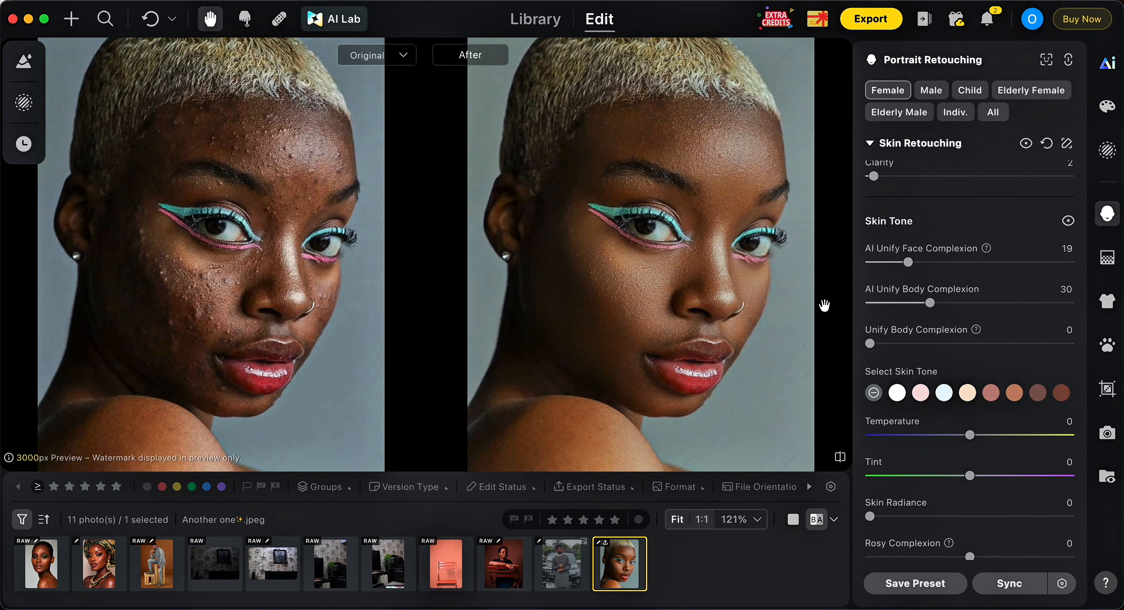
Try the light peach and the dark grayish-brown skin tone swatches on the portrait
{"action": "scroll", "coordinate": [1085, 326], "scroll_direction": "down", "scroll_amount": 2}
{"action": "scroll", "coordinate": [1085, 327], "scroll_direction": "down", "scroll_amount": 3}
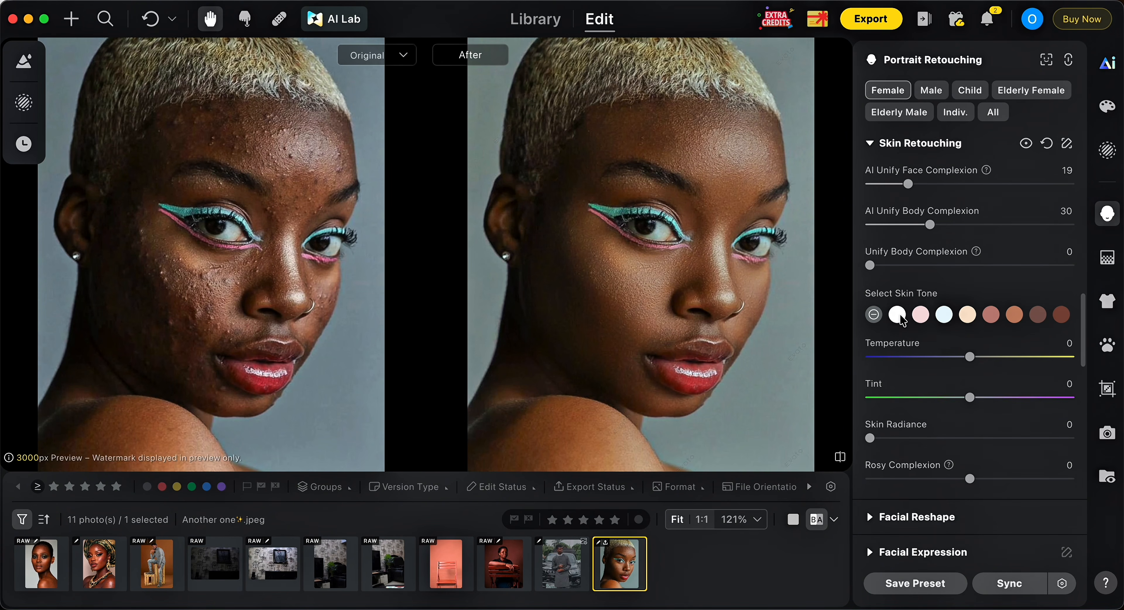
{"action": "left_click", "coordinate": [987, 314]}
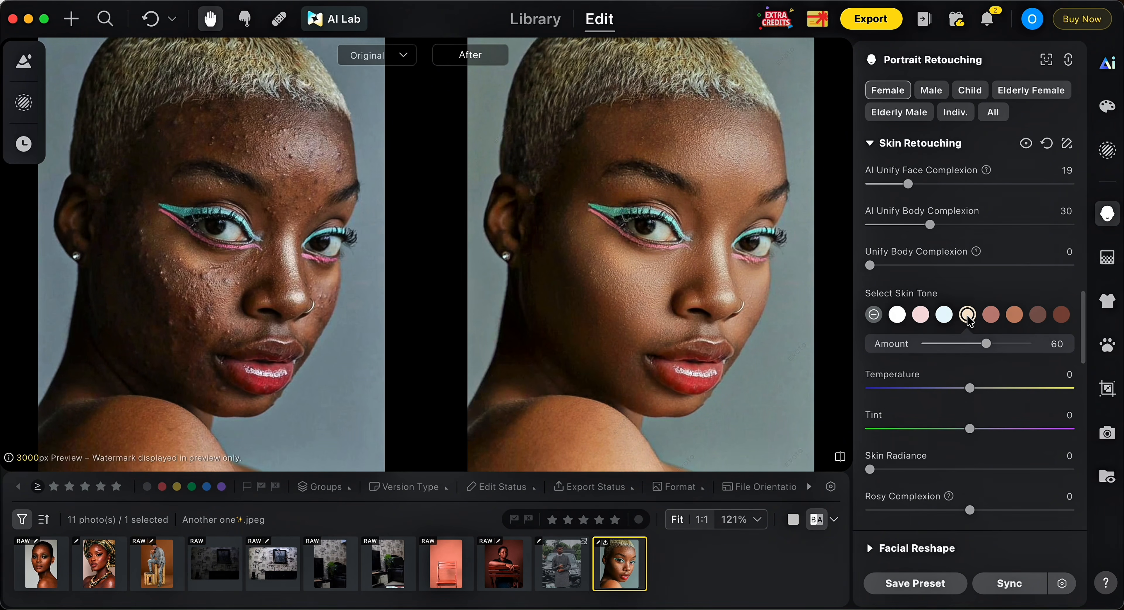
{"action": "left_click", "coordinate": [1040, 318]}
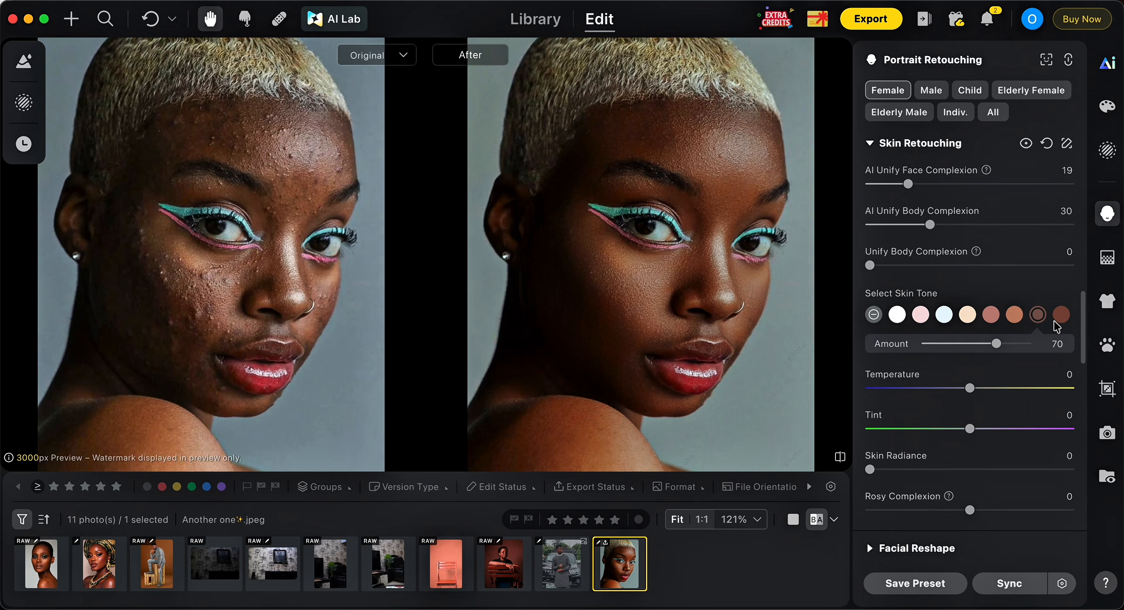
Apply the muted rose skin tone with an Amount of 30 and set the skin Temperature to 9
{"action": "left_click", "coordinate": [991, 314]}
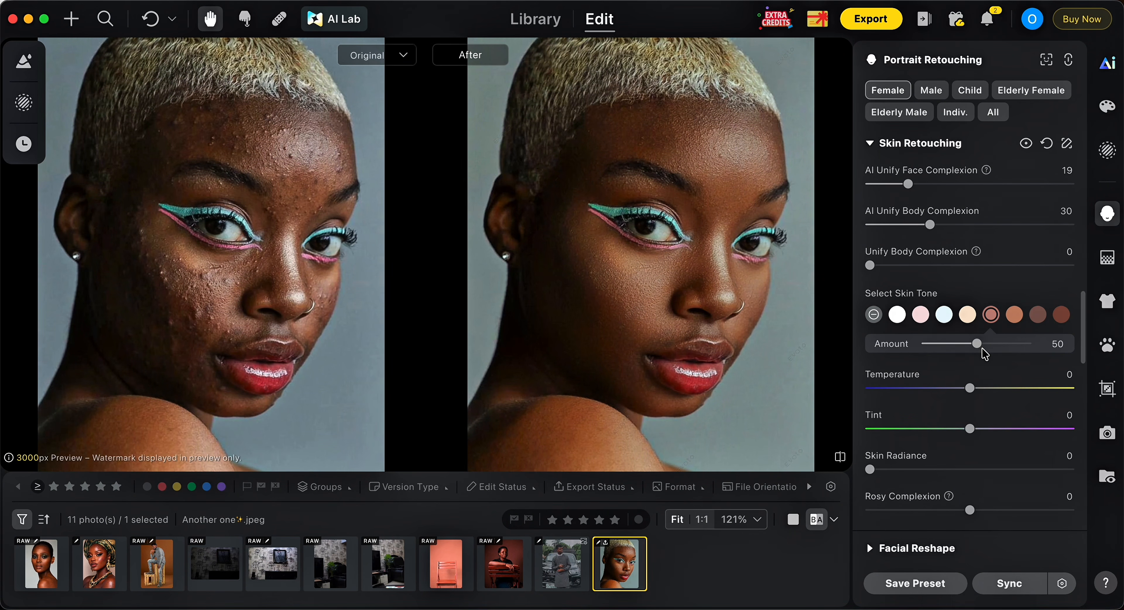
{"action": "left_click_drag", "start_coordinate": [976, 344], "coordinate": [956, 347]}
{"action": "left_click_drag", "start_coordinate": [970, 391], "coordinate": [979, 392]}
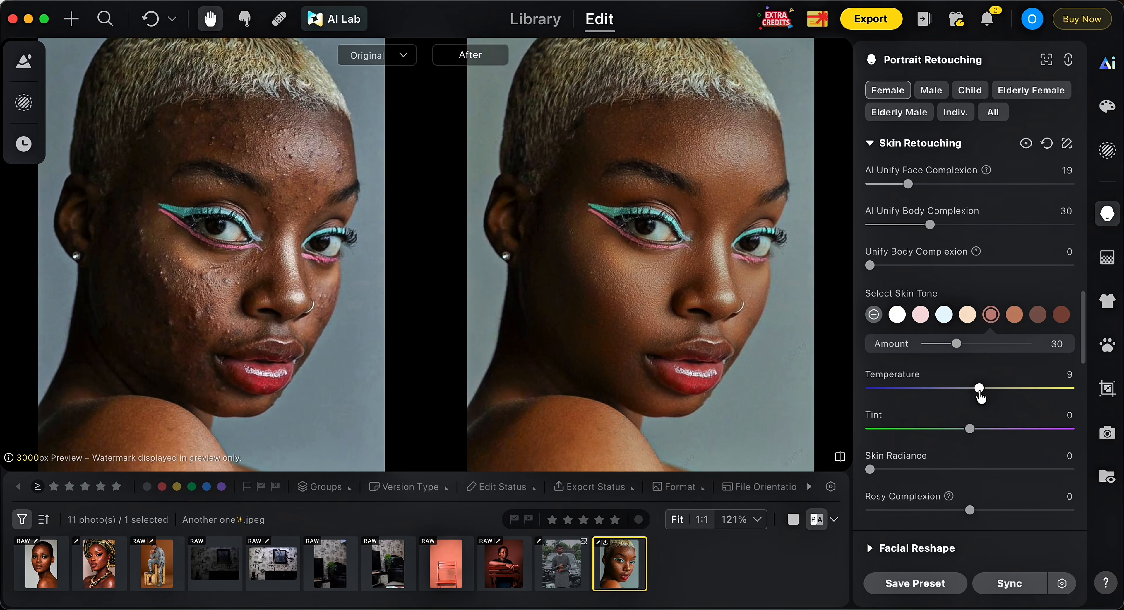
Set the skin Tint to 5 in the Skin Retouching settings
{"action": "left_click_drag", "start_coordinate": [969, 430], "coordinate": [975, 432]}
{"action": "left_click_drag", "start_coordinate": [1085, 331], "coordinate": [1074, 361]}
{"action": "left_click_drag", "start_coordinate": [872, 290], "coordinate": [851, 306]}
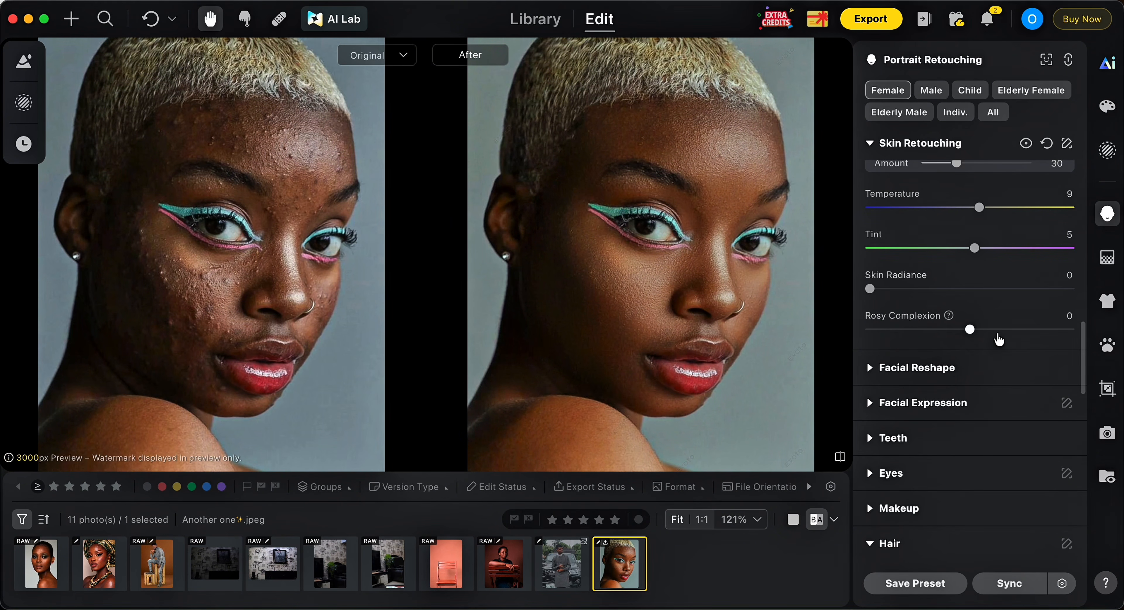
{"action": "mouse_move", "coordinate": [969, 328]}
{"action": "left_mouse_down"}
{"action": "mouse_move", "coordinate": [1005, 334]}
{"action": "mouse_move", "coordinate": [928, 334]}
{"action": "mouse_move", "coordinate": [969, 345]}
{"action": "left_mouse_up"}
{"action": "scroll", "coordinate": [871, 335], "scroll_direction": "down", "scroll_amount": 3}
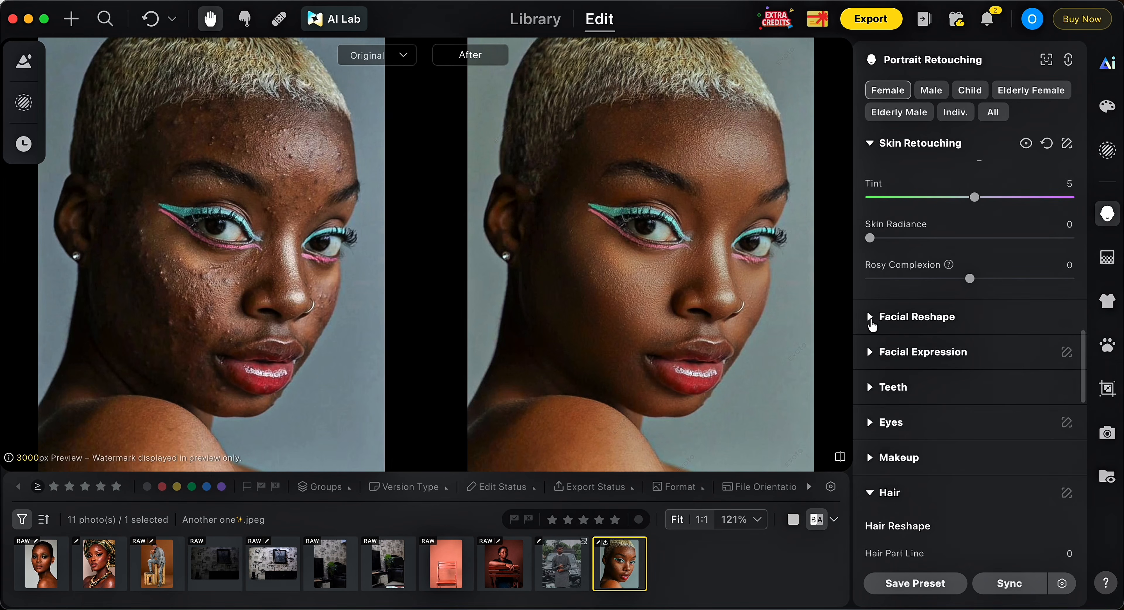
Reshape the head pose with Up / Down at 10 and Left / Right at -16
{"action": "left_click", "coordinate": [871, 321]}
{"action": "mouse_move", "coordinate": [974, 388]}
{"action": "left_mouse_down"}
{"action": "mouse_move", "coordinate": [942, 395]}
{"action": "mouse_move", "coordinate": [969, 395]}
{"action": "left_mouse_up"}
{"action": "left_click_drag", "start_coordinate": [972, 437], "coordinate": [955, 435]}
{"action": "left_click_drag", "start_coordinate": [968, 395], "coordinate": [979, 395]}
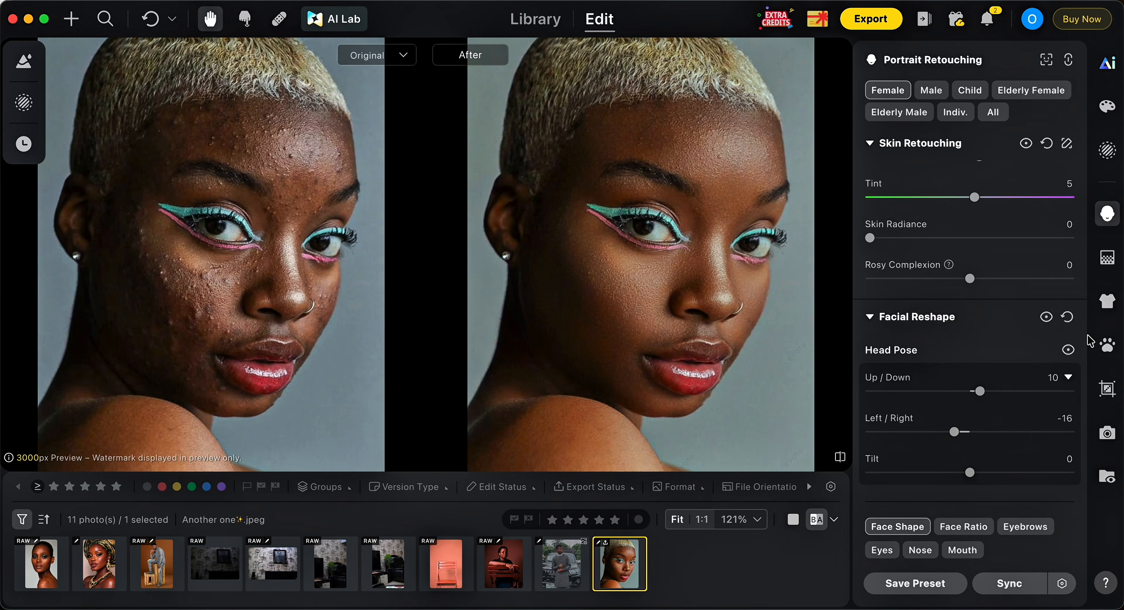
{"action": "left_click", "coordinate": [877, 317]}
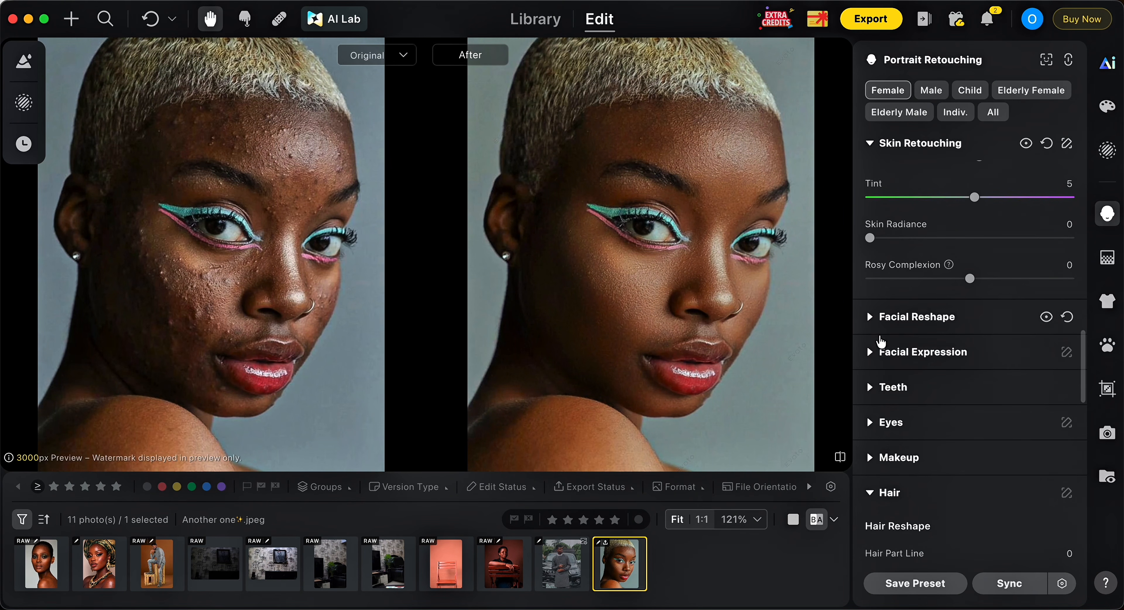
{"action": "left_click", "coordinate": [873, 353]}
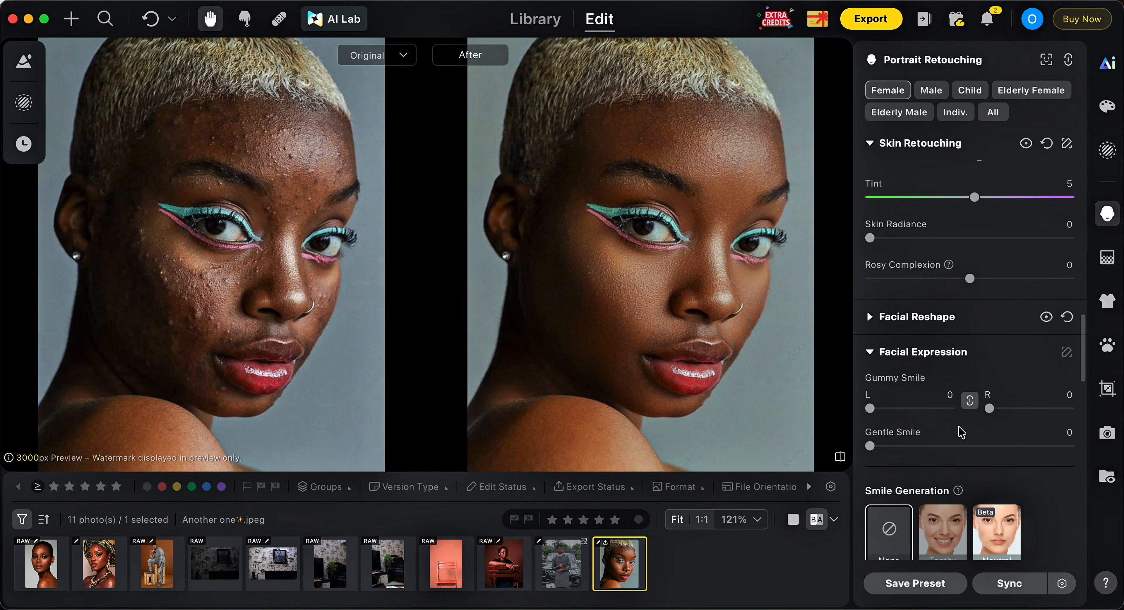
{"action": "left_click_drag", "start_coordinate": [1085, 359], "coordinate": [1085, 383]}
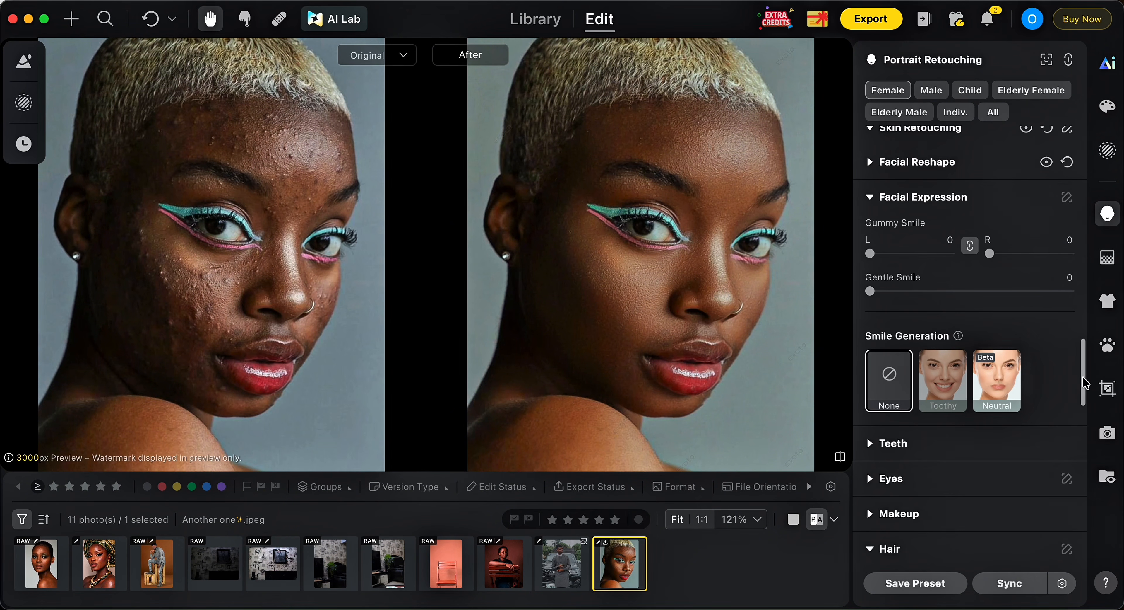
{"action": "scroll", "coordinate": [867, 491], "scroll_direction": "up", "scroll_amount": 4}
{"action": "left_click", "coordinate": [873, 279]}
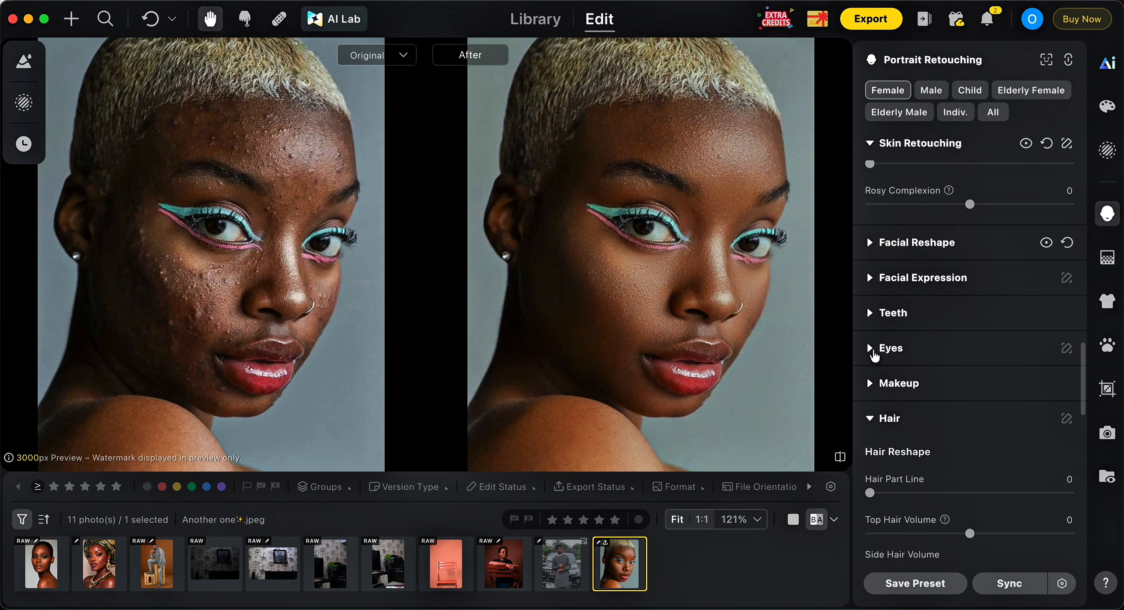
Set the eye Brightness to 10 for both eyes, keeping the L and R values linked
{"action": "left_click", "coordinate": [872, 352]}
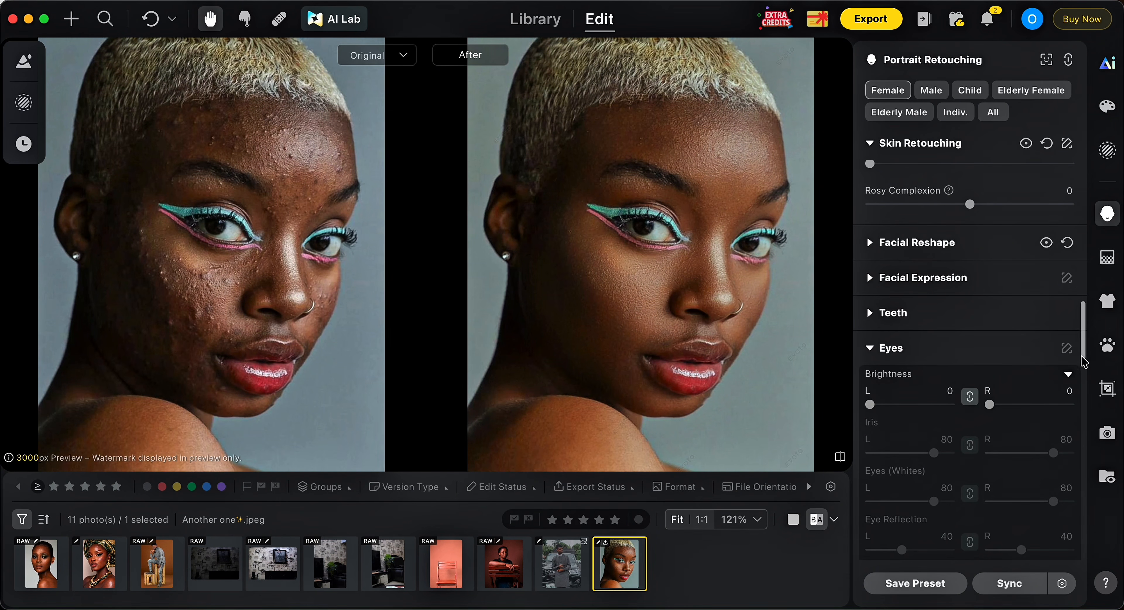
{"action": "scroll", "coordinate": [1065, 384], "scroll_direction": "down", "scroll_amount": 3}
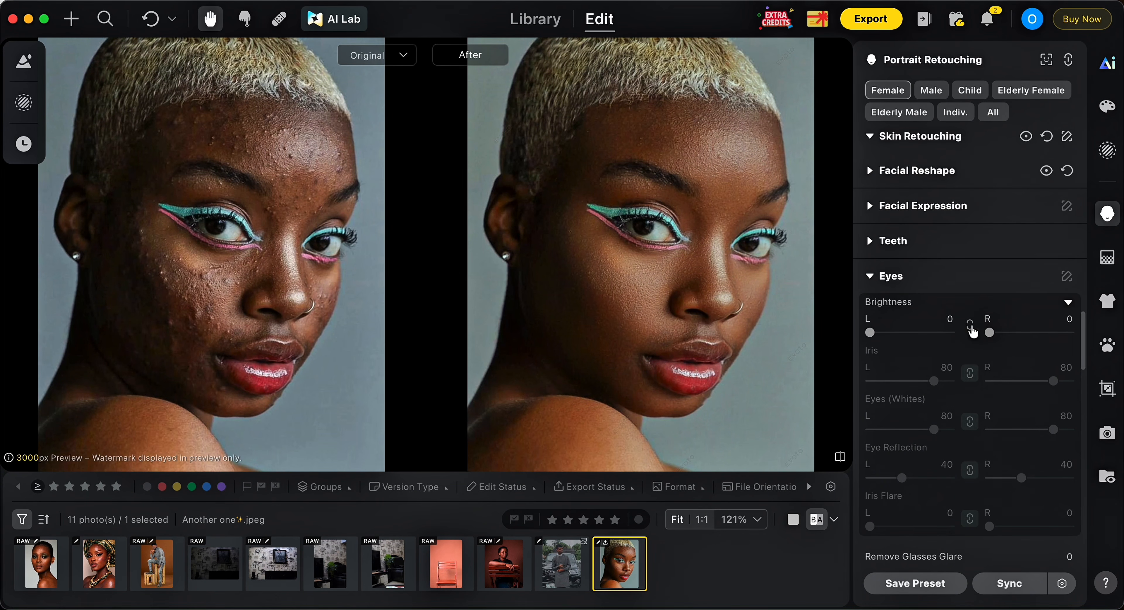
{"action": "mouse_move", "coordinate": [871, 338]}
{"action": "left_mouse_down"}
{"action": "mouse_move", "coordinate": [944, 343]}
{"action": "mouse_move", "coordinate": [870, 337]}
{"action": "left_mouse_up"}
{"action": "double_click", "coordinate": [918, 334]}
{"action": "left_click", "coordinate": [972, 330]}
{"action": "left_click", "coordinate": [970, 326]}
{"action": "left_click_drag", "start_coordinate": [870, 331], "coordinate": [879, 335]}
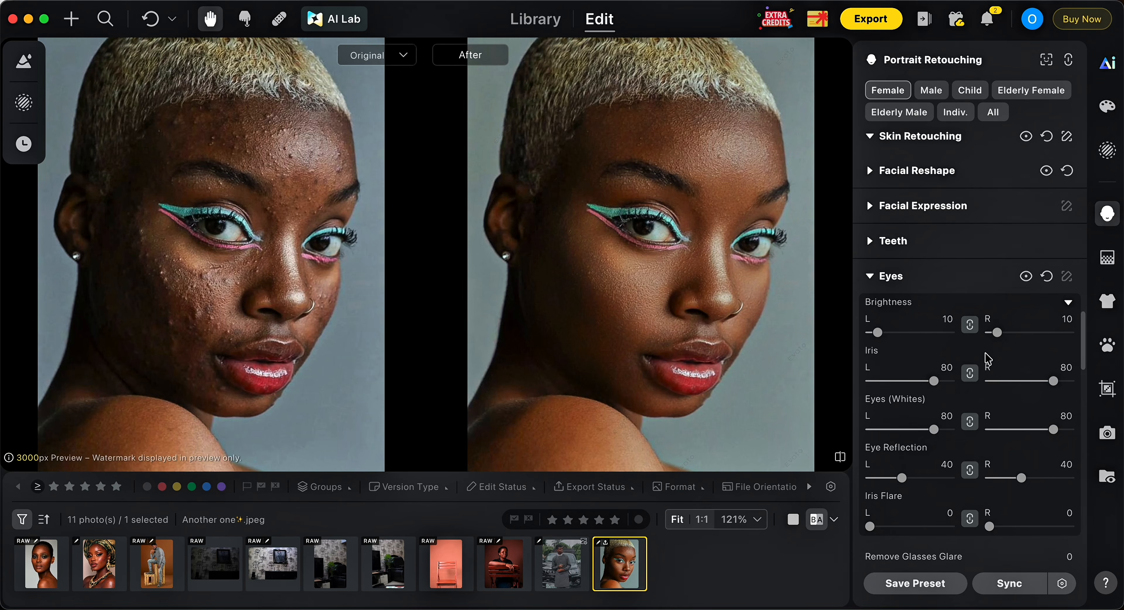
Try General catchlights 01 and 02, and several Indoors catchlights including 02, 03, 04 and 05, on the eyes
{"action": "scroll", "coordinate": [1083, 349], "scroll_direction": "down", "scroll_amount": 4}
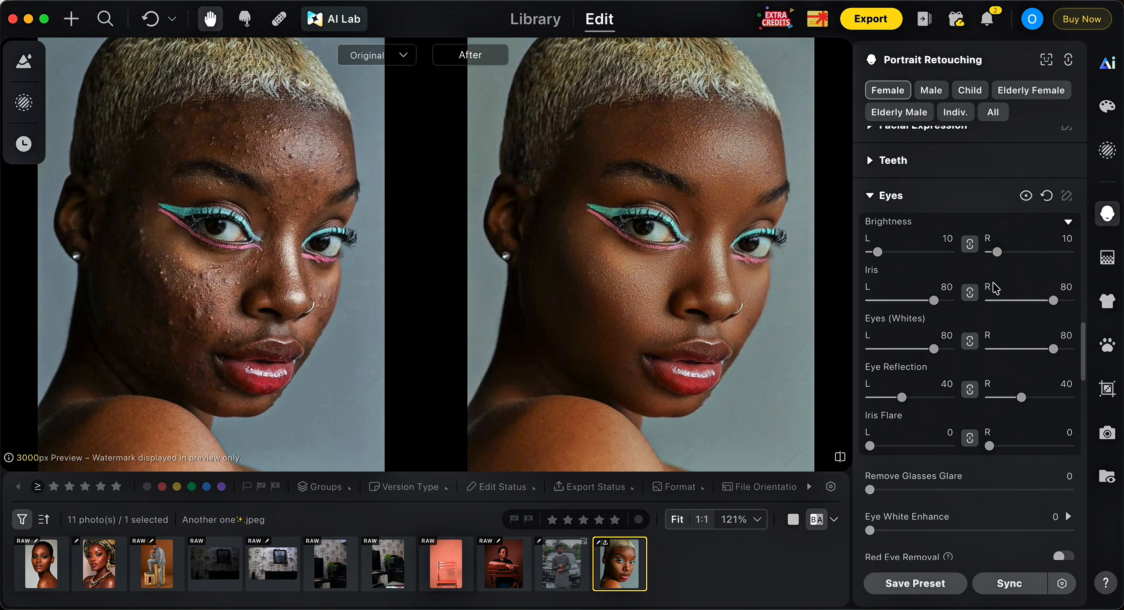
{"action": "scroll", "coordinate": [1084, 371], "scroll_direction": "down", "scroll_amount": 6}
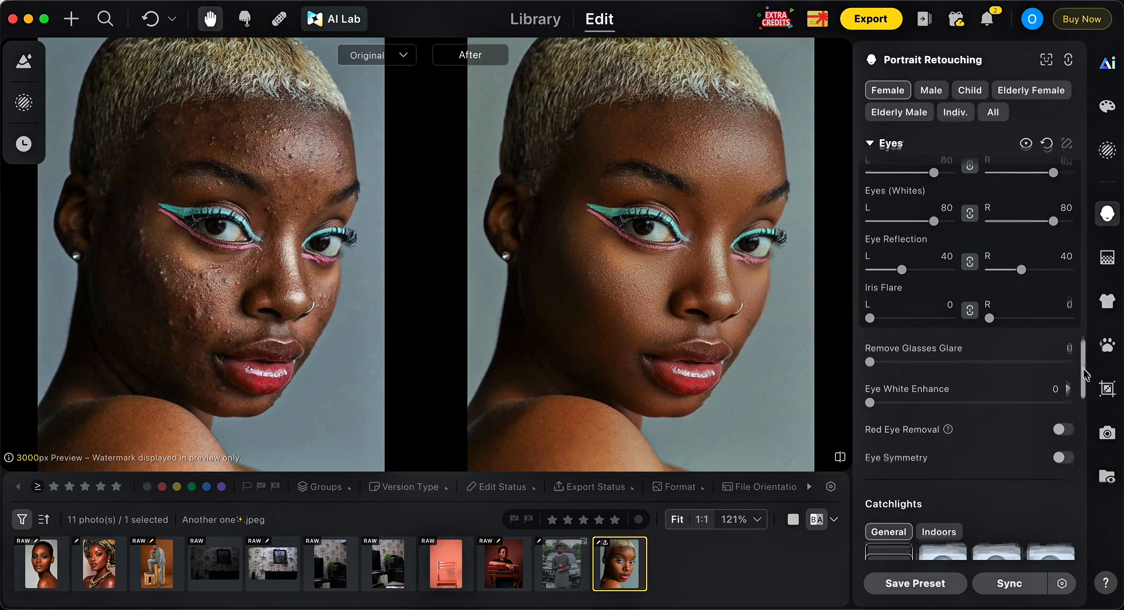
{"action": "scroll", "coordinate": [1085, 373], "scroll_direction": "down", "scroll_amount": 10}
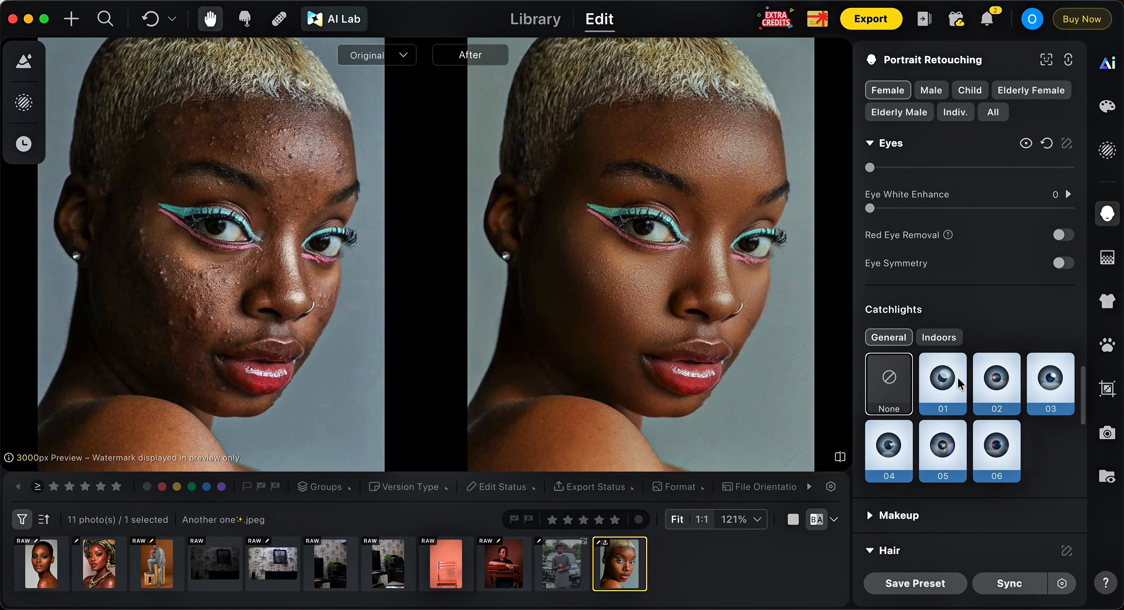
{"action": "left_click", "coordinate": [956, 383]}
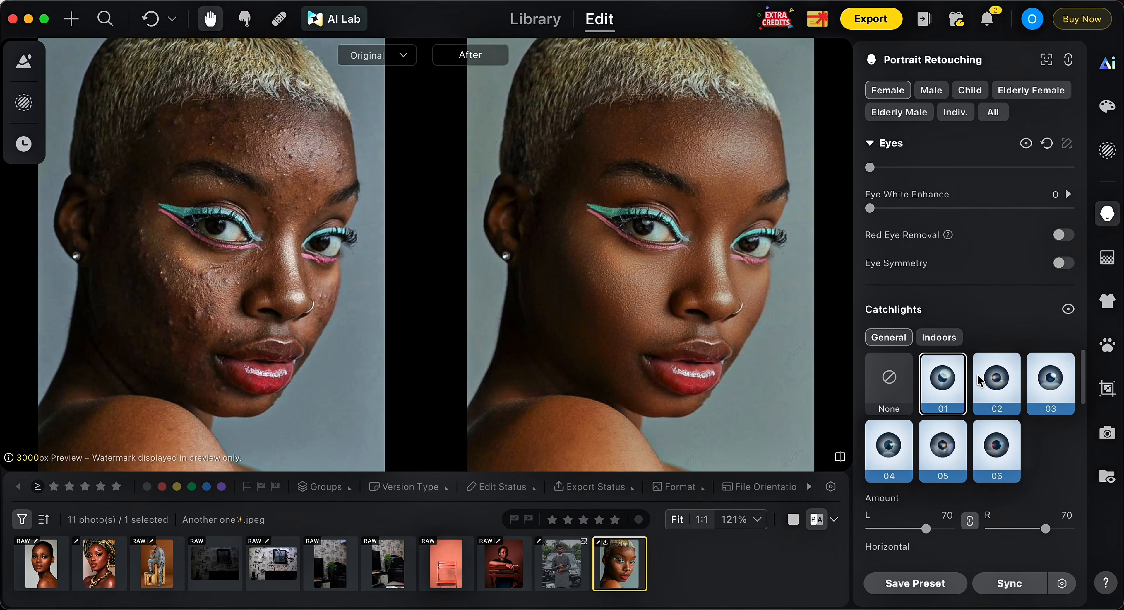
{"action": "left_click", "coordinate": [996, 382]}
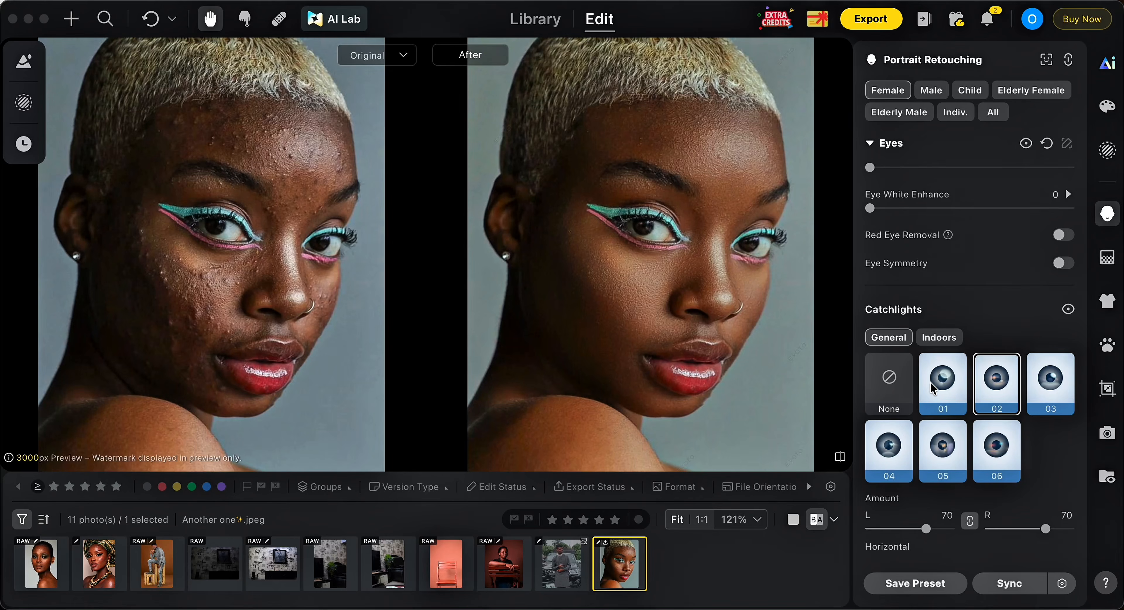
{"action": "left_click", "coordinate": [937, 334]}
{"action": "left_click", "coordinate": [944, 391]}
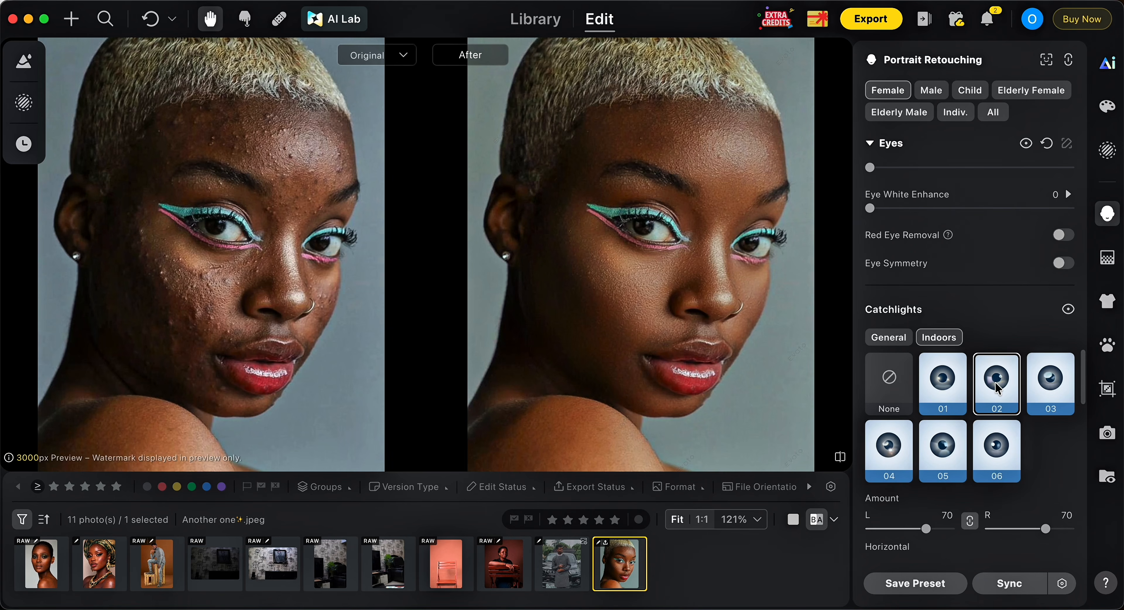
{"action": "left_click", "coordinate": [1048, 381]}
{"action": "left_click", "coordinate": [946, 460]}
{"action": "left_click", "coordinate": [886, 461]}
Compare the General catchlights and apply number 04 to the eyes
{"action": "left_click", "coordinate": [905, 342]}
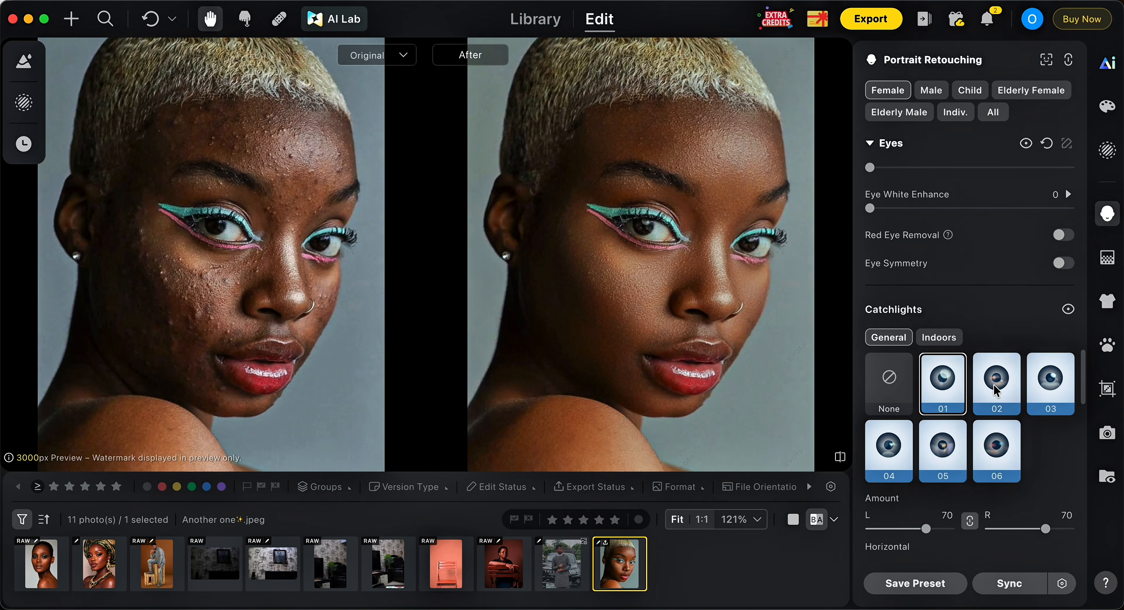
{"action": "left_click", "coordinate": [1049, 387]}
{"action": "left_click", "coordinate": [996, 444]}
{"action": "left_click", "coordinate": [943, 450]}
{"action": "left_click", "coordinate": [890, 454]}
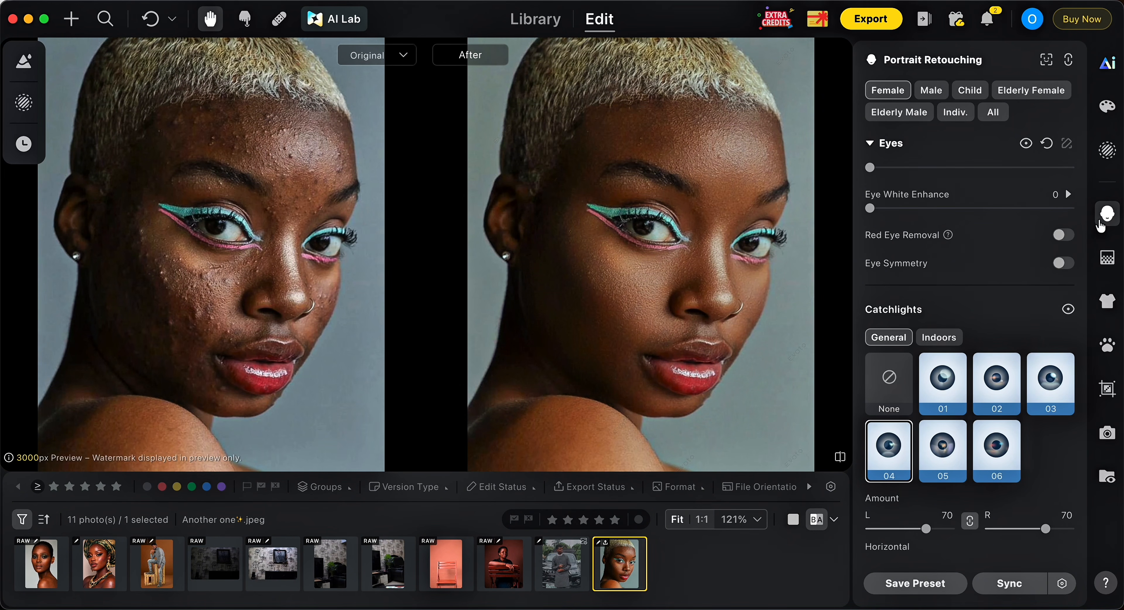
{"action": "left_click_drag", "start_coordinate": [1082, 388], "coordinate": [1080, 329]}
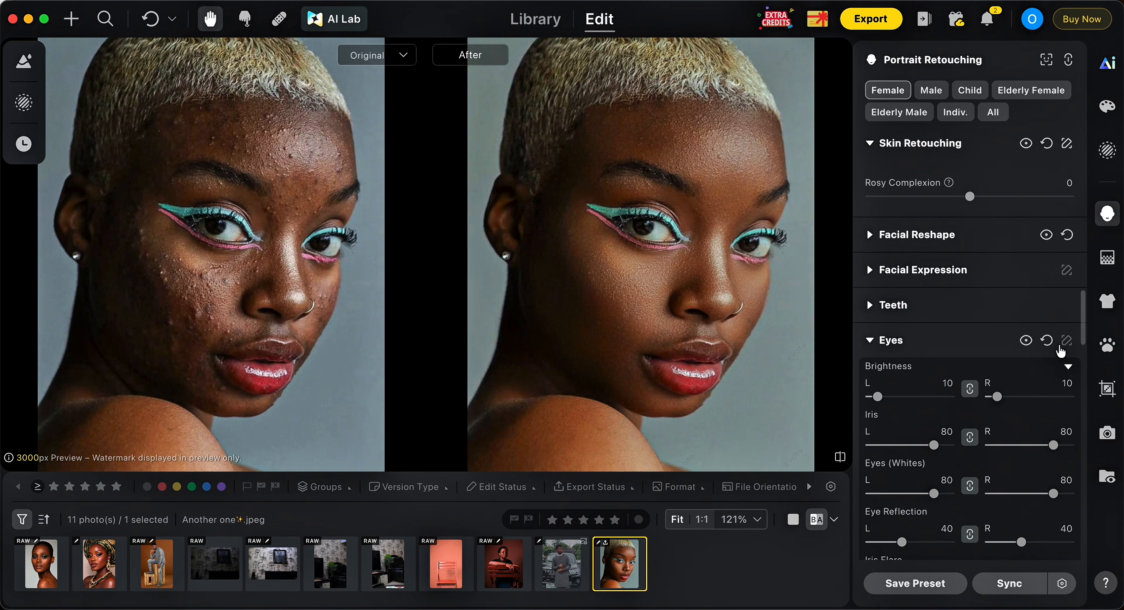
{"action": "left_click", "coordinate": [868, 337]}
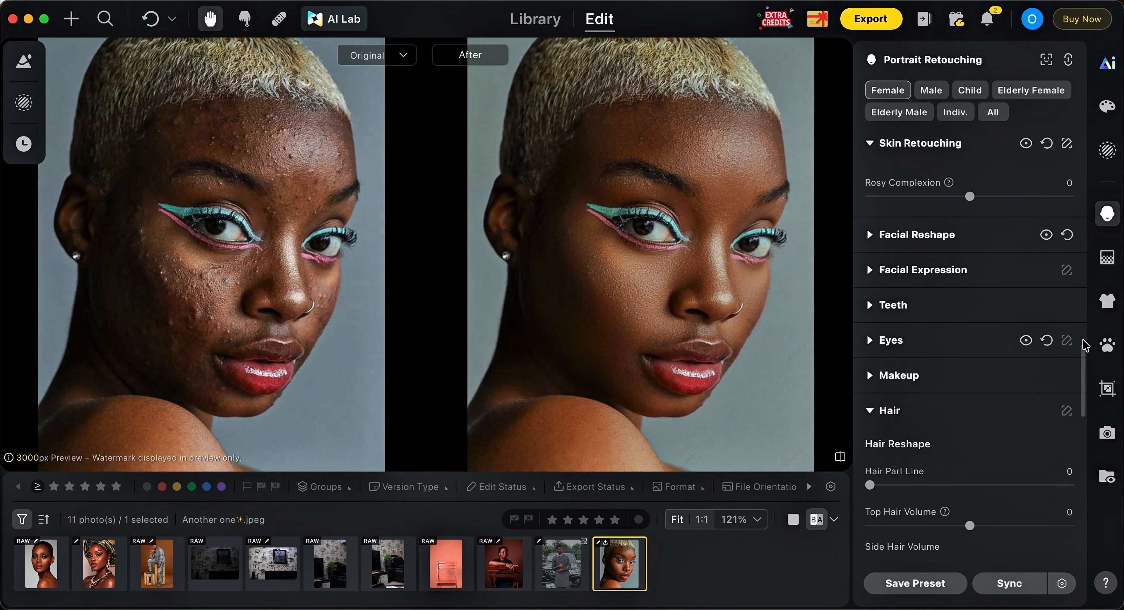
{"action": "left_click", "coordinate": [873, 343]}
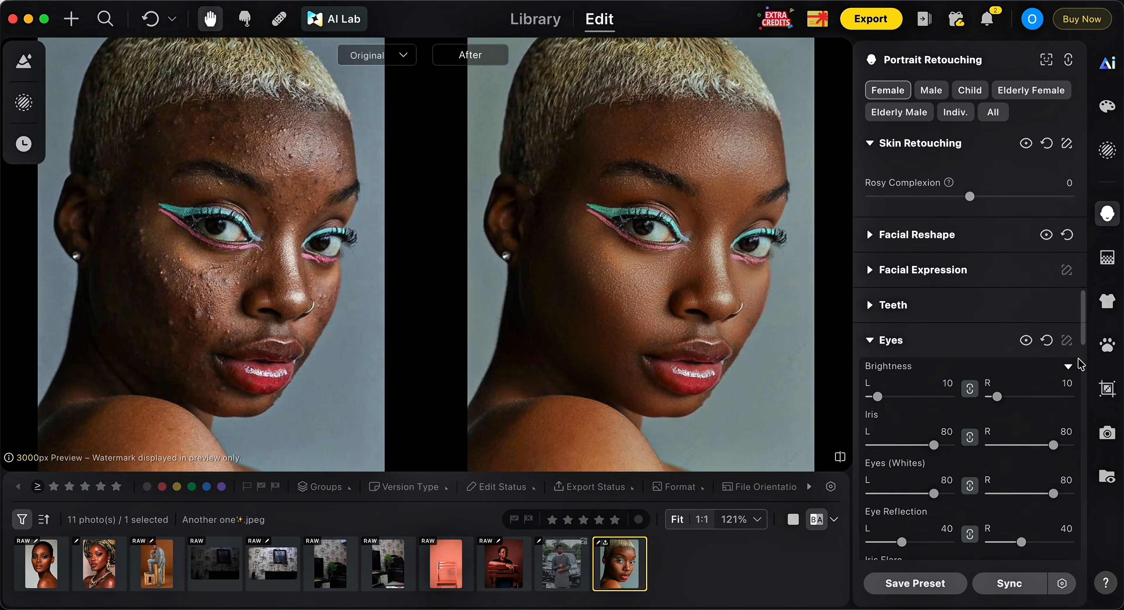
{"action": "scroll", "coordinate": [1079, 363], "scroll_direction": "down", "scroll_amount": 10}
{"action": "scroll", "coordinate": [1074, 413], "scroll_direction": "down", "scroll_amount": 5}
{"action": "scroll", "coordinate": [1075, 442], "scroll_direction": "up", "scroll_amount": 15}
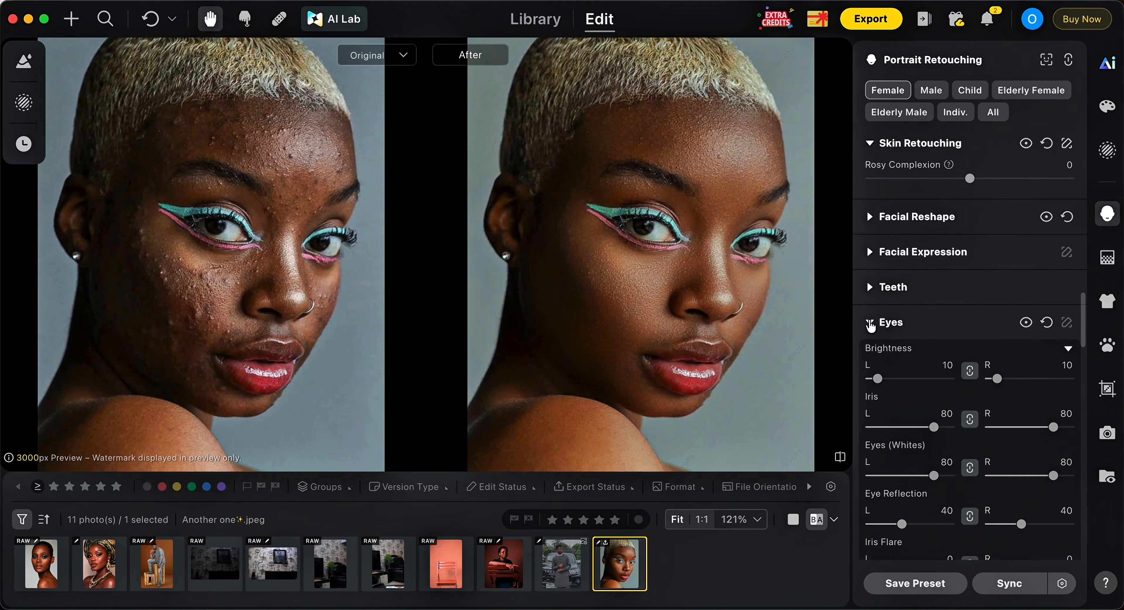
Set the makeup Contour to 20, leaving Highlights at 0
{"action": "left_click", "coordinate": [870, 324]}
{"action": "left_click", "coordinate": [882, 360]}
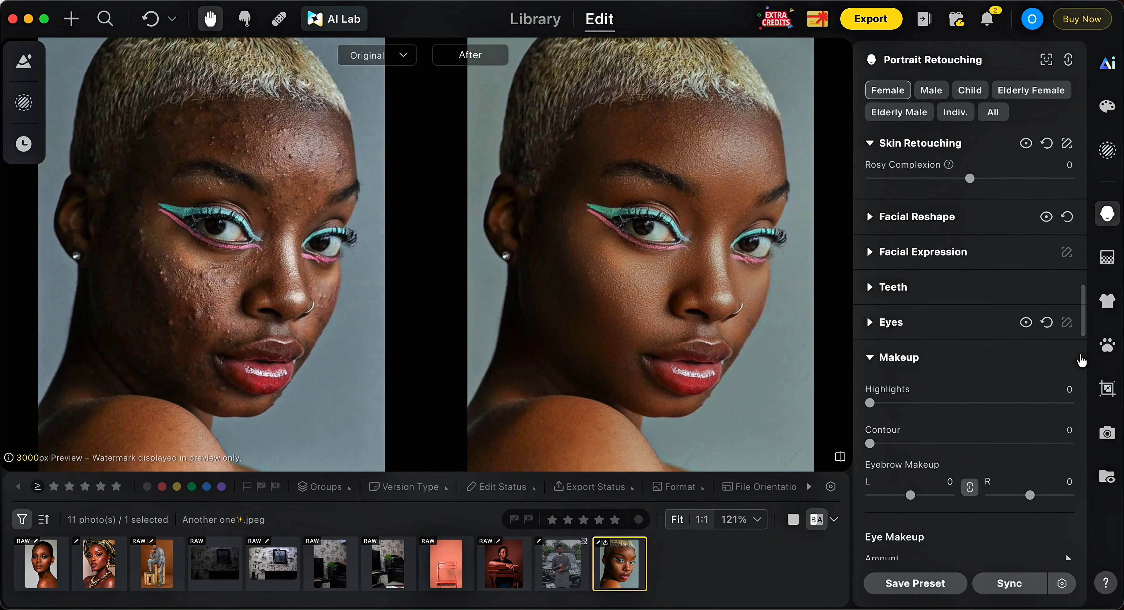
{"action": "left_click_drag", "start_coordinate": [871, 378], "coordinate": [1000, 436]}
{"action": "left_click_drag", "start_coordinate": [948, 442], "coordinate": [911, 437]}
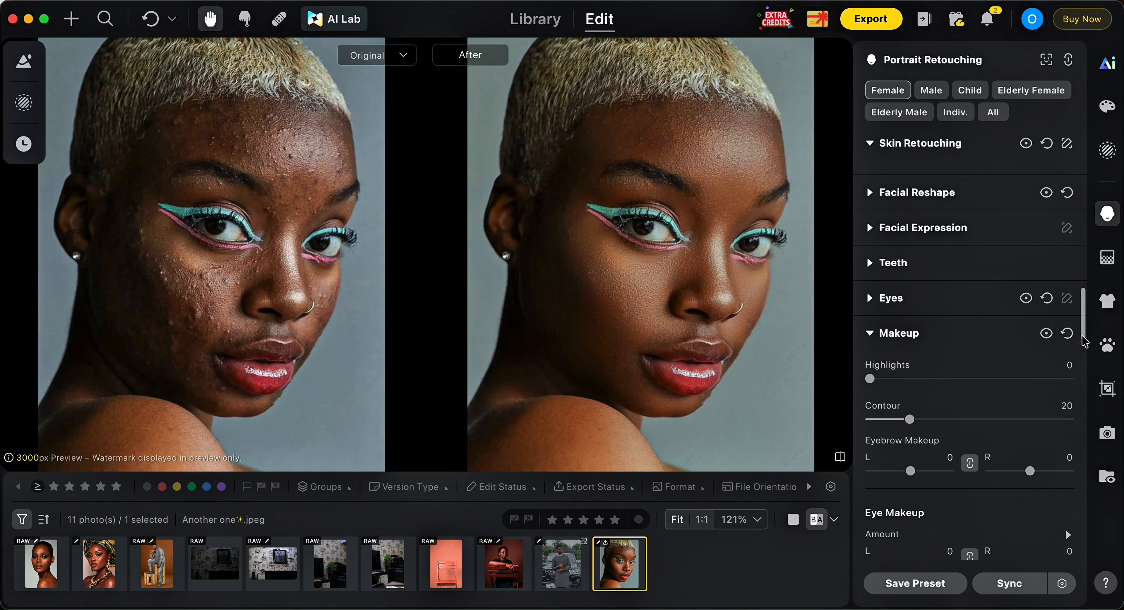
Set the Eye Makeup Amount to -46 for both eyes and the Lip Makeup Amount to 11
{"action": "scroll", "coordinate": [1082, 363], "scroll_direction": "down", "scroll_amount": 5}
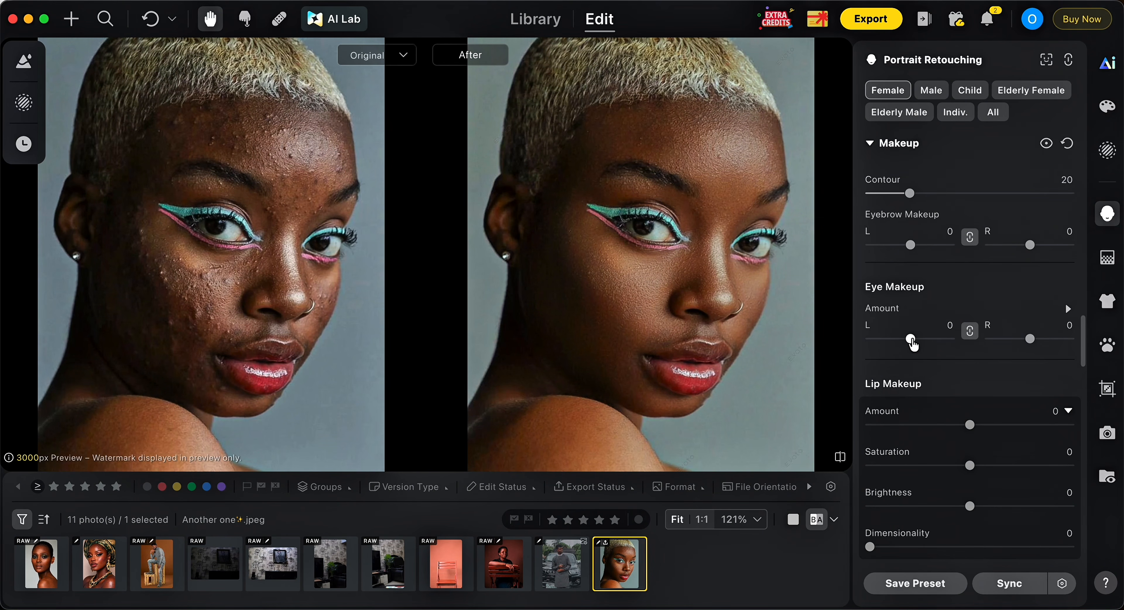
{"action": "left_click_drag", "start_coordinate": [912, 344], "coordinate": [888, 354]}
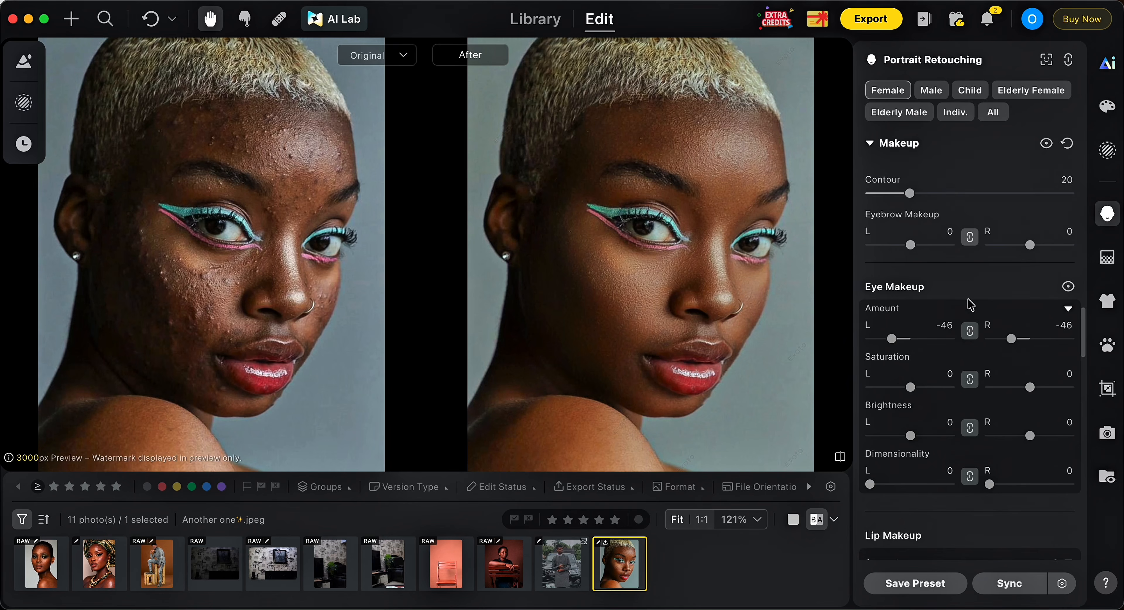
{"action": "scroll", "coordinate": [1078, 358], "scroll_direction": "down", "scroll_amount": 5}
{"action": "scroll", "coordinate": [1078, 360], "scroll_direction": "down", "scroll_amount": 1}
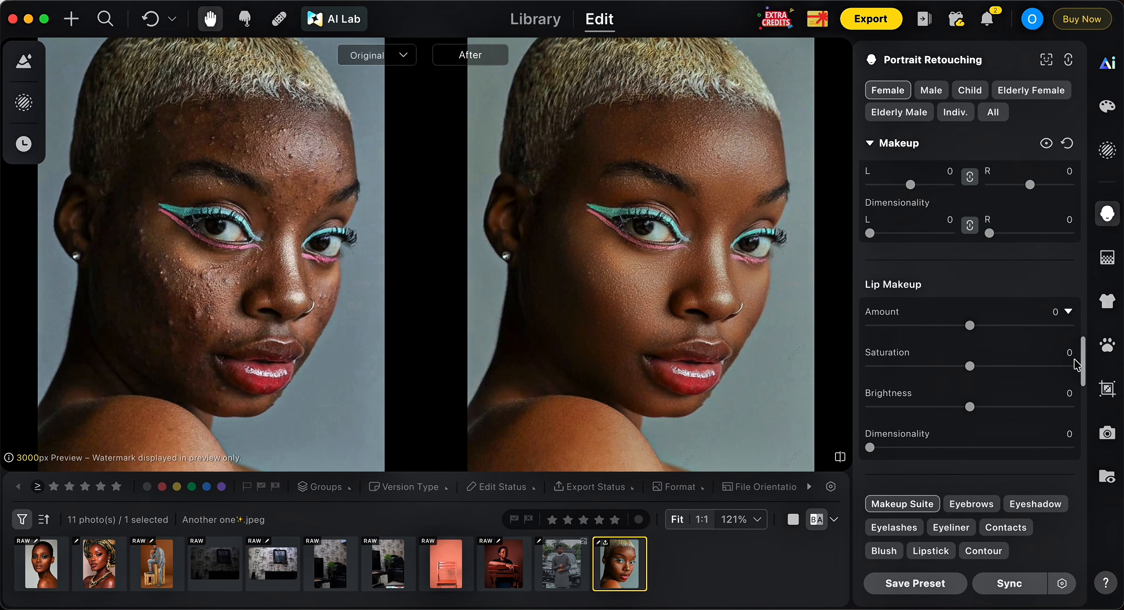
{"action": "left_click_drag", "start_coordinate": [971, 319], "coordinate": [981, 322]}
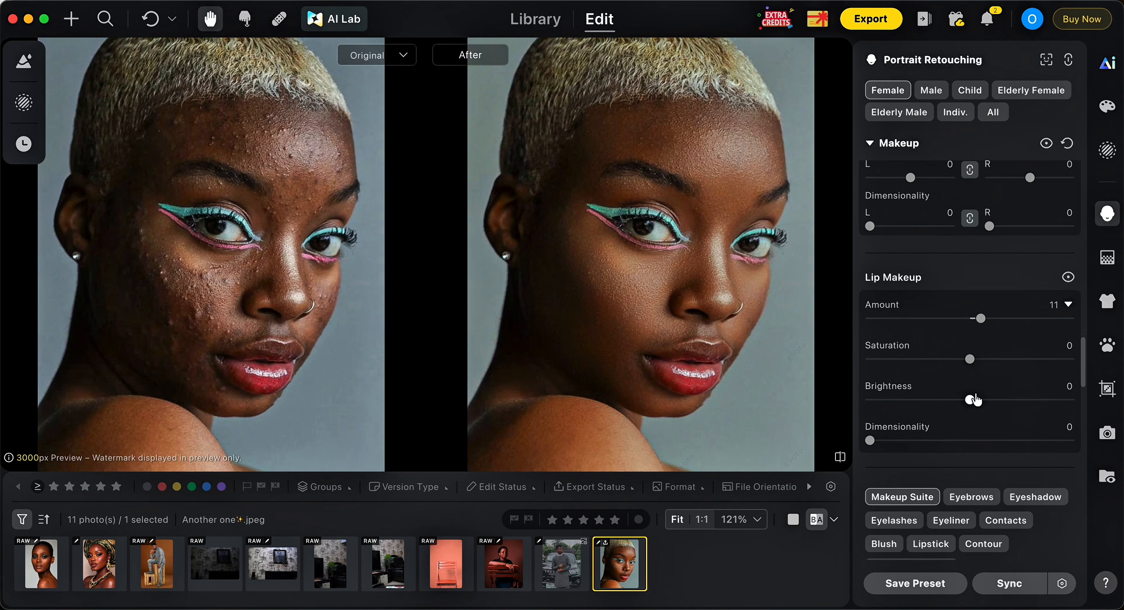
Set Stray Hairs Removal to 63 in the Hair Perfection settings, leaving the Hair Part Line at 0
{"action": "scroll", "coordinate": [1082, 370], "scroll_direction": "down", "scroll_amount": 2}
{"action": "scroll", "coordinate": [1083, 372], "scroll_direction": "down", "scroll_amount": 3}
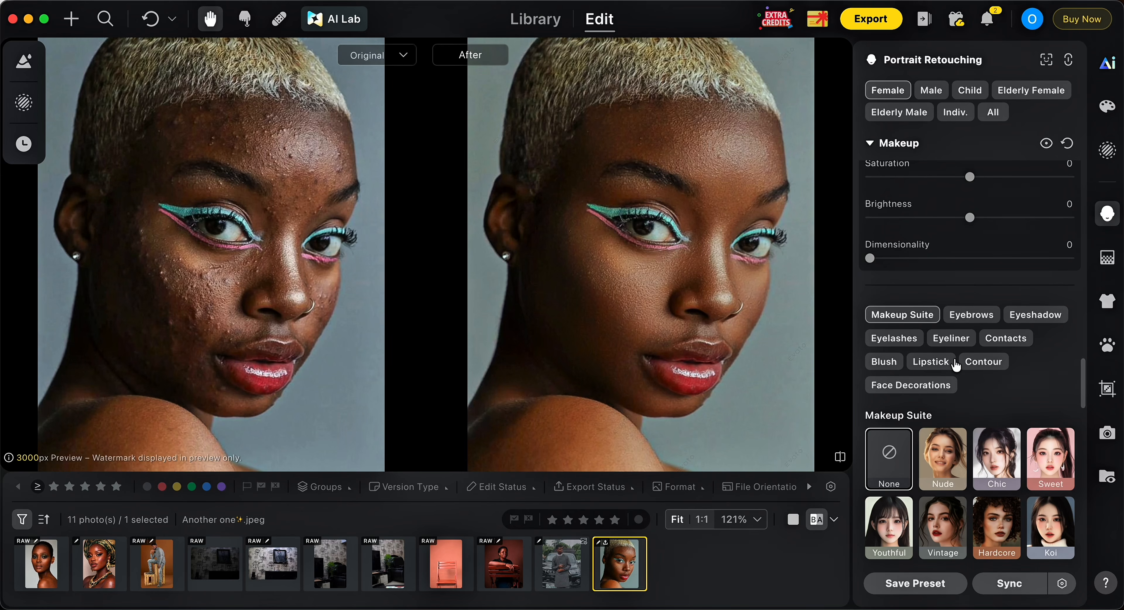
{"action": "scroll", "coordinate": [1078, 378], "scroll_direction": "down", "scroll_amount": 3}
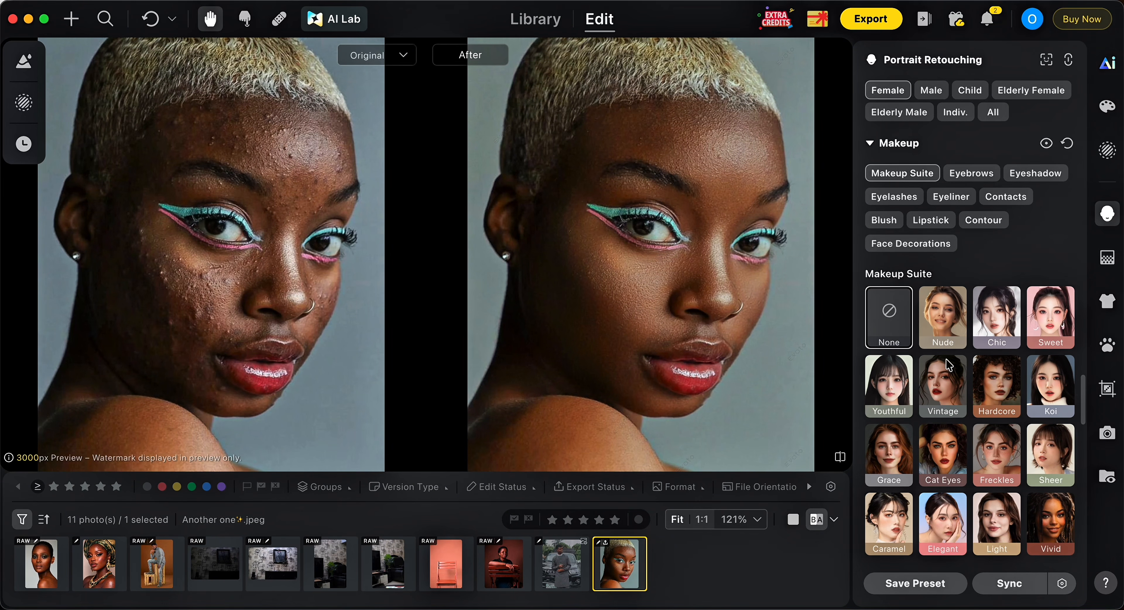
{"action": "scroll", "coordinate": [1083, 398], "scroll_direction": "down", "scroll_amount": 2}
{"action": "scroll", "coordinate": [1084, 398], "scroll_direction": "down", "scroll_amount": 5}
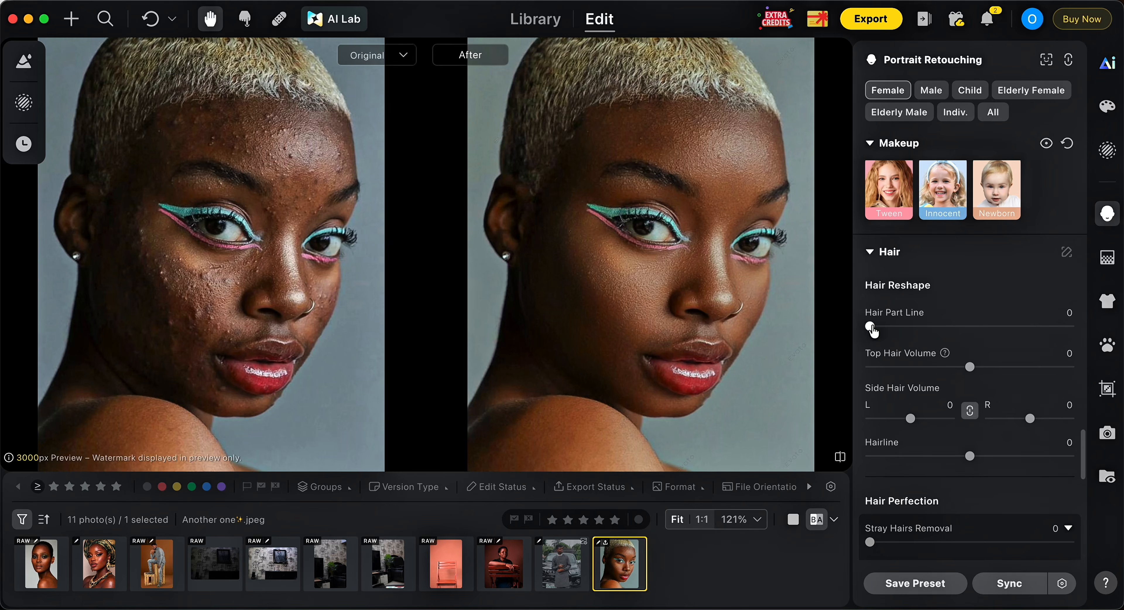
{"action": "left_click_drag", "start_coordinate": [872, 327], "coordinate": [840, 326]}
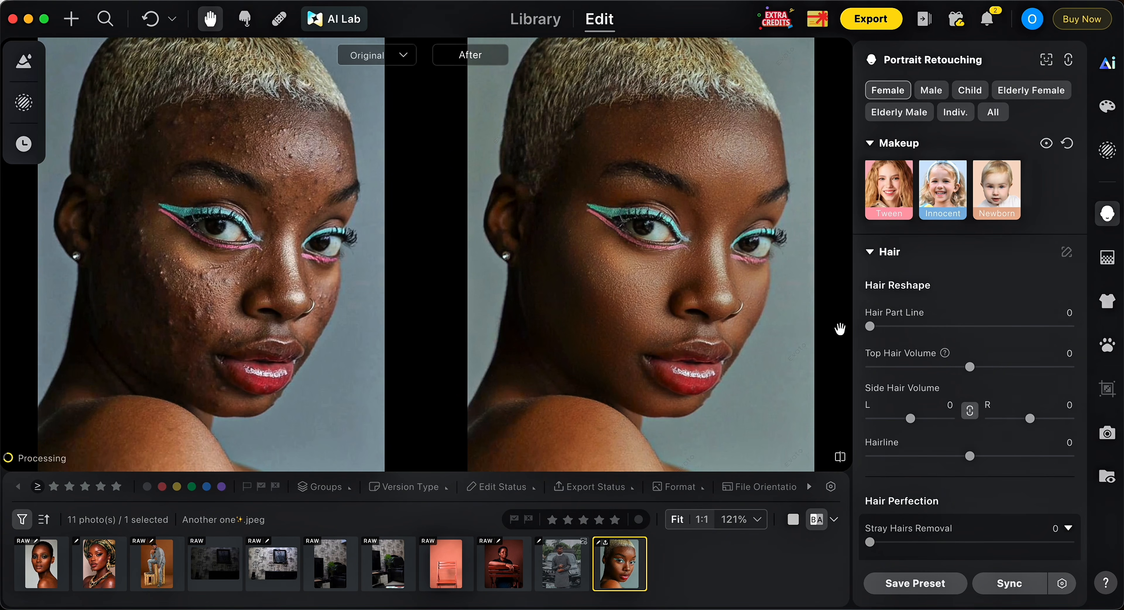
{"action": "scroll", "coordinate": [1086, 457], "scroll_direction": "down", "scroll_amount": 5}
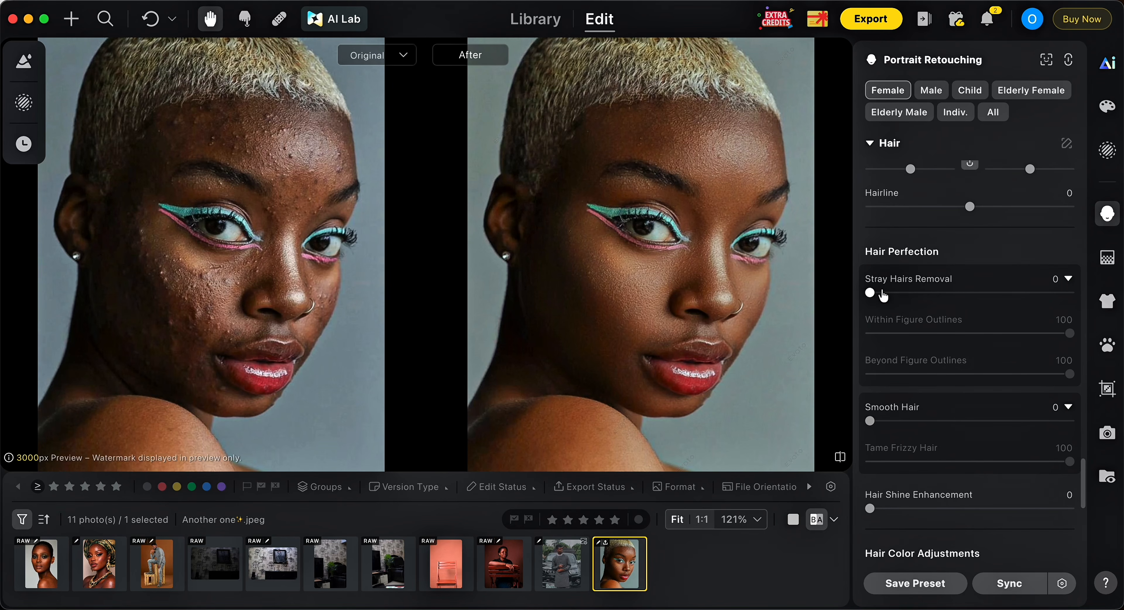
{"action": "left_click_drag", "start_coordinate": [871, 294], "coordinate": [996, 306]}
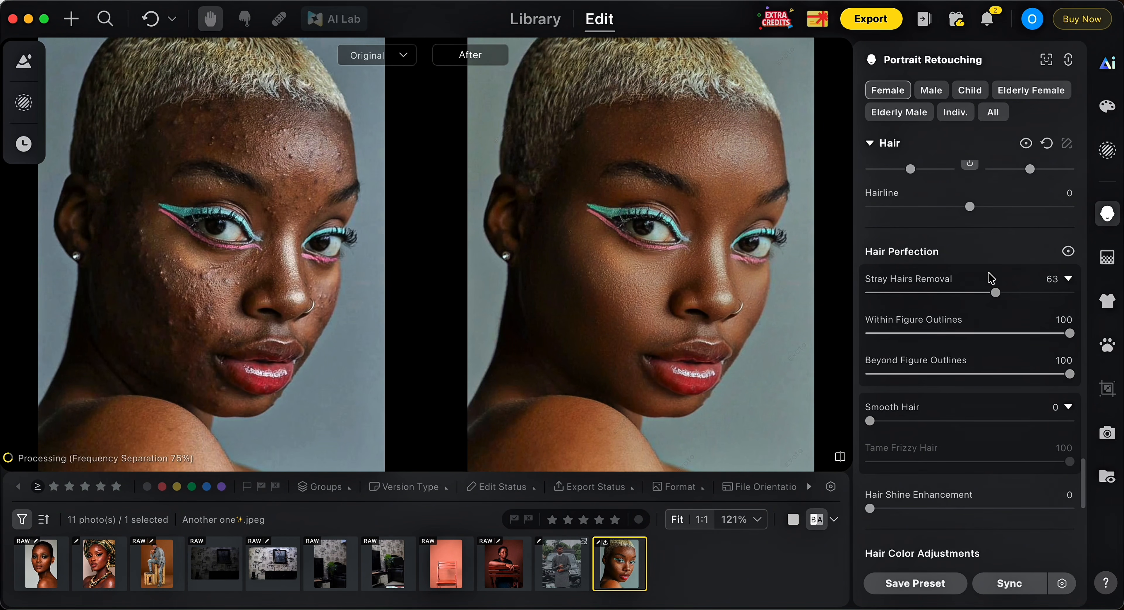
{"action": "mouse_move", "coordinate": [1083, 479]}
{"action": "left_mouse_down"}
{"action": "mouse_move", "coordinate": [1079, 543]}
{"action": "mouse_move", "coordinate": [1075, 299]}
{"action": "left_mouse_up"}
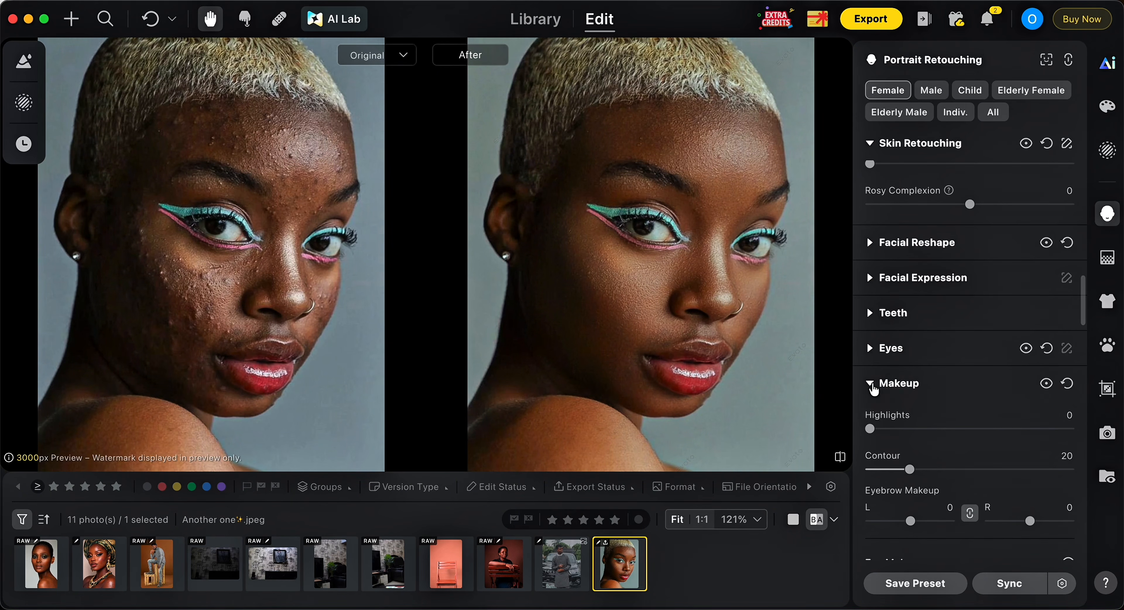
Collapse the Makeup and Hair settings and view the options for saving the edits as a new preset without saving one
{"action": "left_click", "coordinate": [874, 388]}
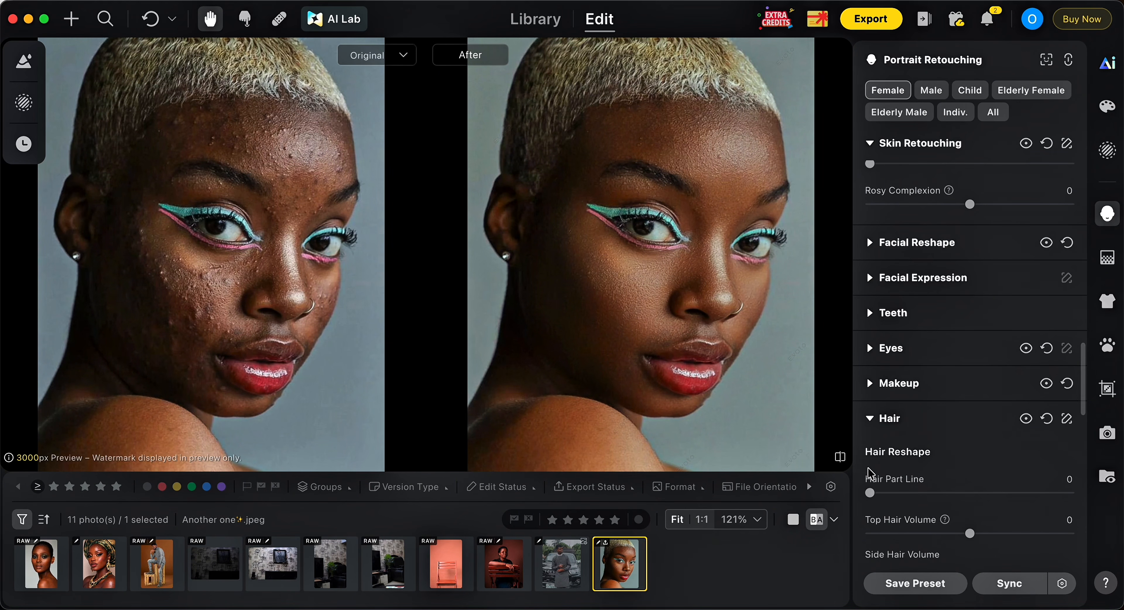
{"action": "left_click", "coordinate": [870, 419]}
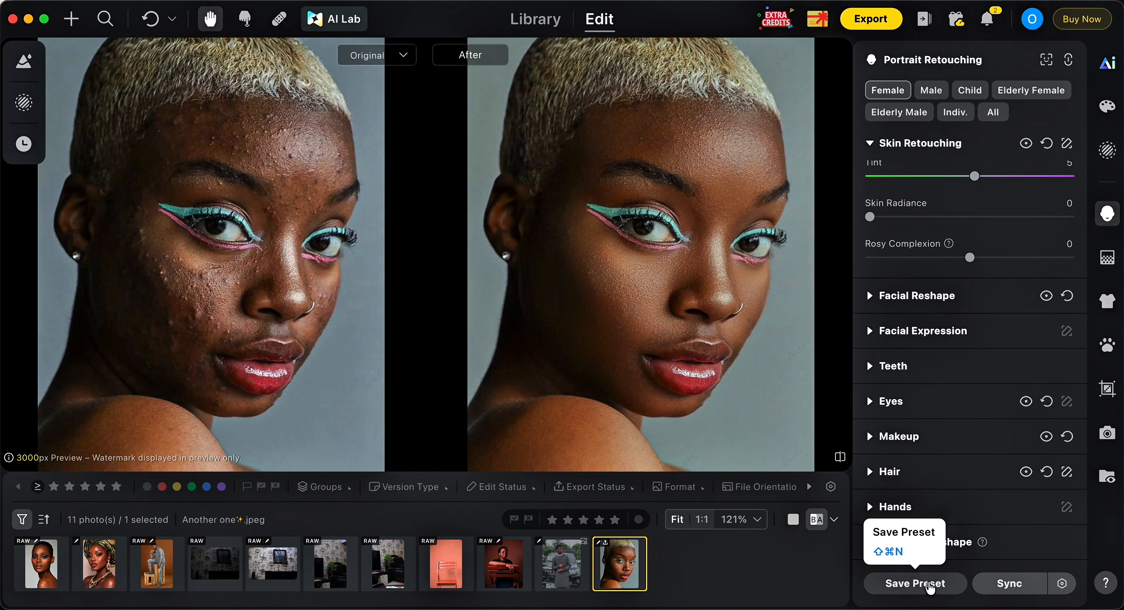
{"action": "left_click", "coordinate": [929, 587]}
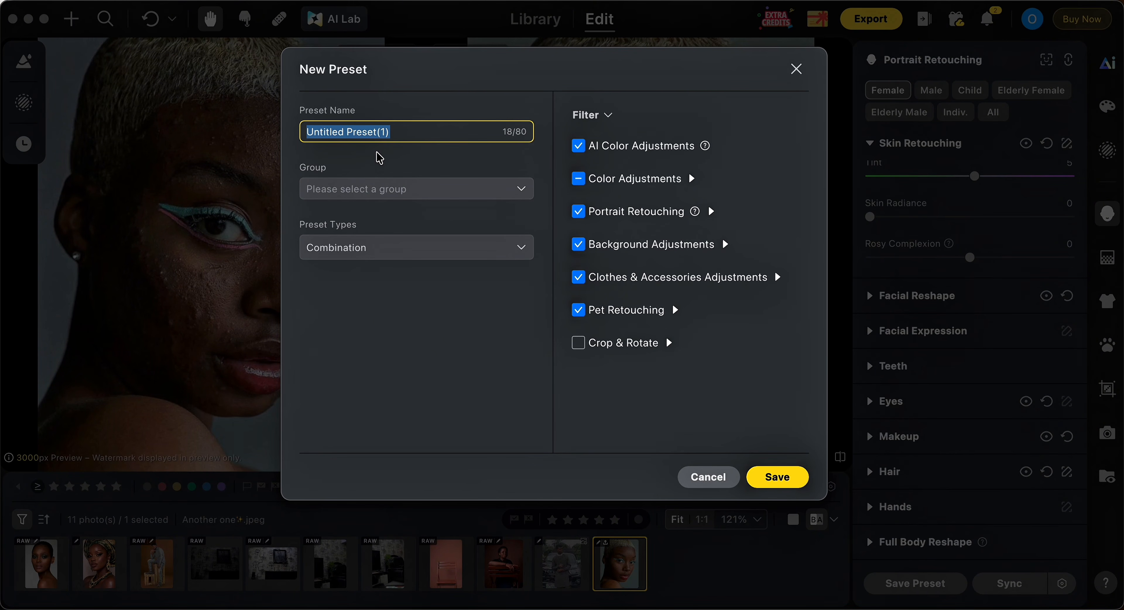
{"action": "left_click", "coordinate": [709, 476]}
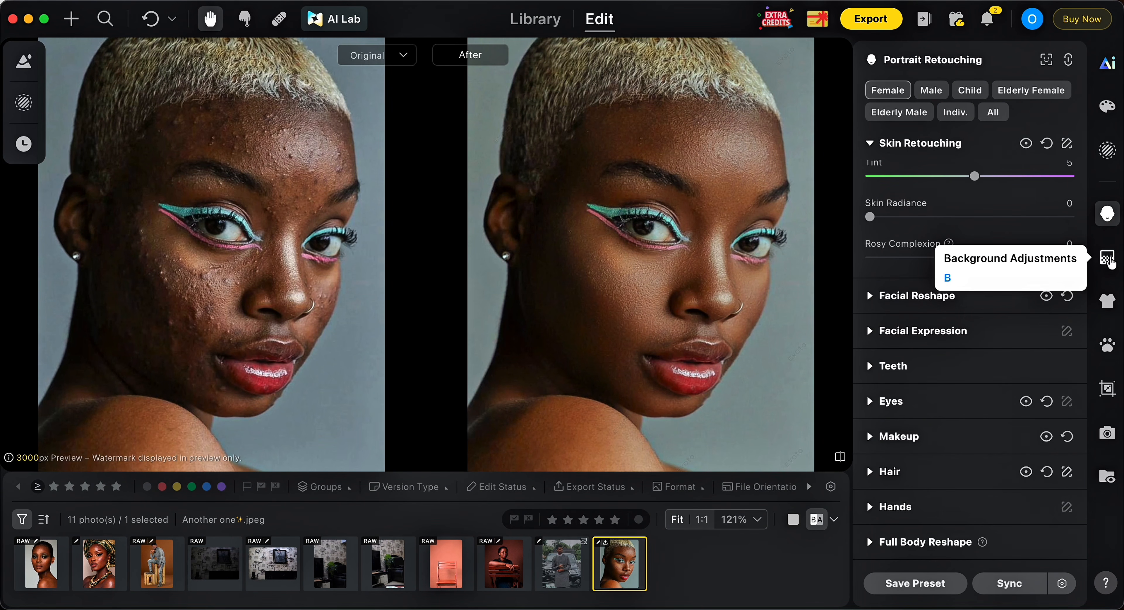
Create a mask covering the entire background and set its Exposure to 0.25
{"action": "left_click", "coordinate": [1108, 150]}
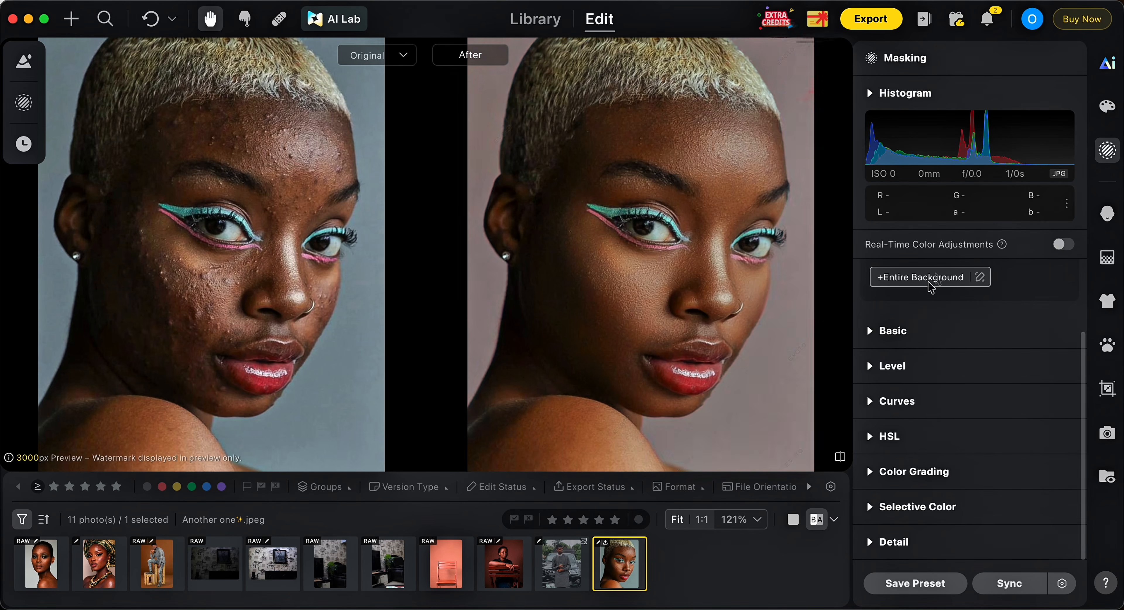
{"action": "left_click", "coordinate": [981, 279]}
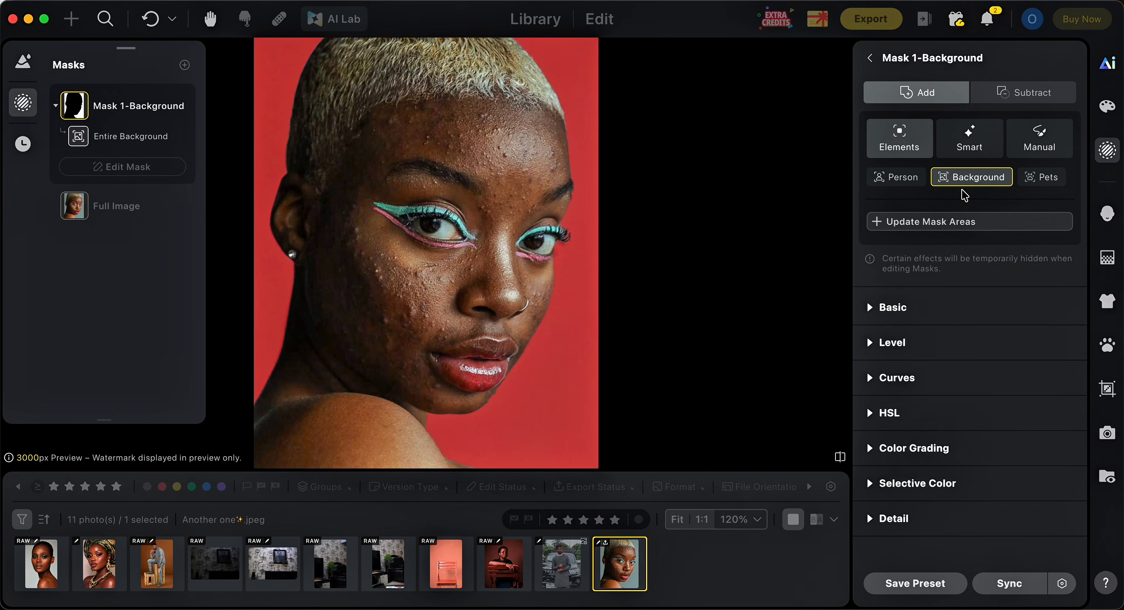
{"action": "left_click", "coordinate": [870, 308]}
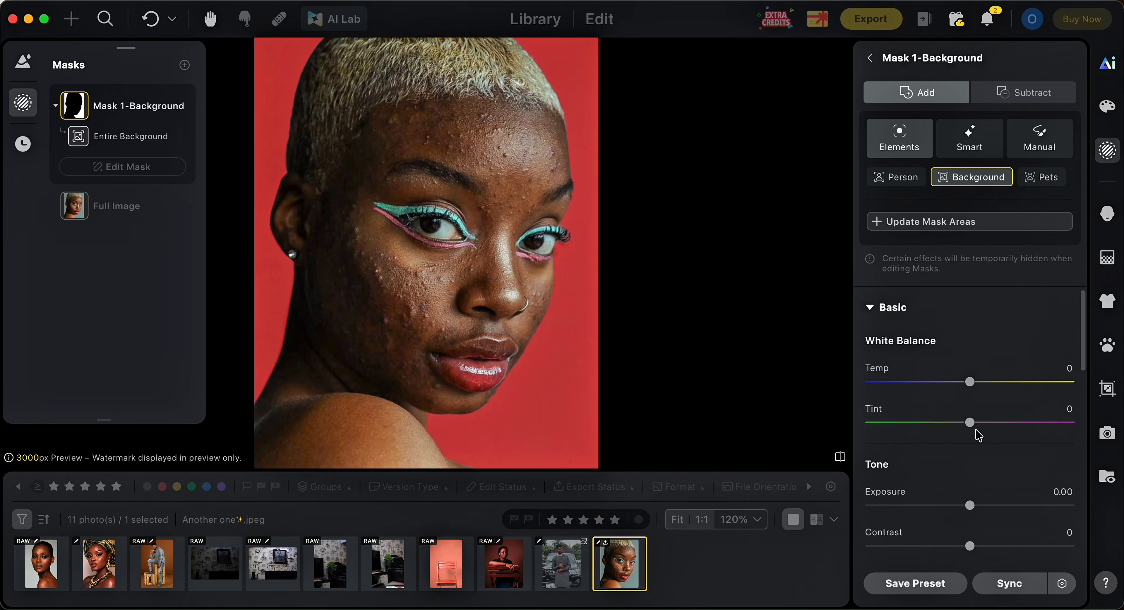
{"action": "left_click_drag", "start_coordinate": [972, 509], "coordinate": [975, 506]}
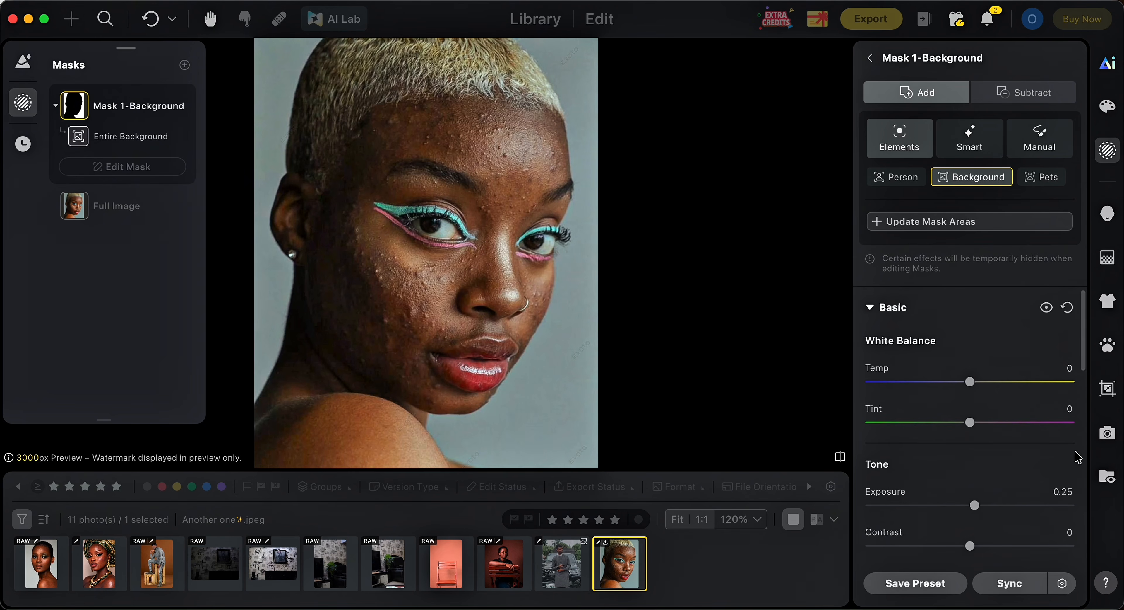
Set the background mask's white balance Temp to -4 and collapse its Basic adjustments
{"action": "mouse_move", "coordinate": [1083, 361]}
{"action": "left_mouse_down"}
{"action": "mouse_move", "coordinate": [1080, 457]}
{"action": "mouse_move", "coordinate": [1079, 370]}
{"action": "left_mouse_up"}
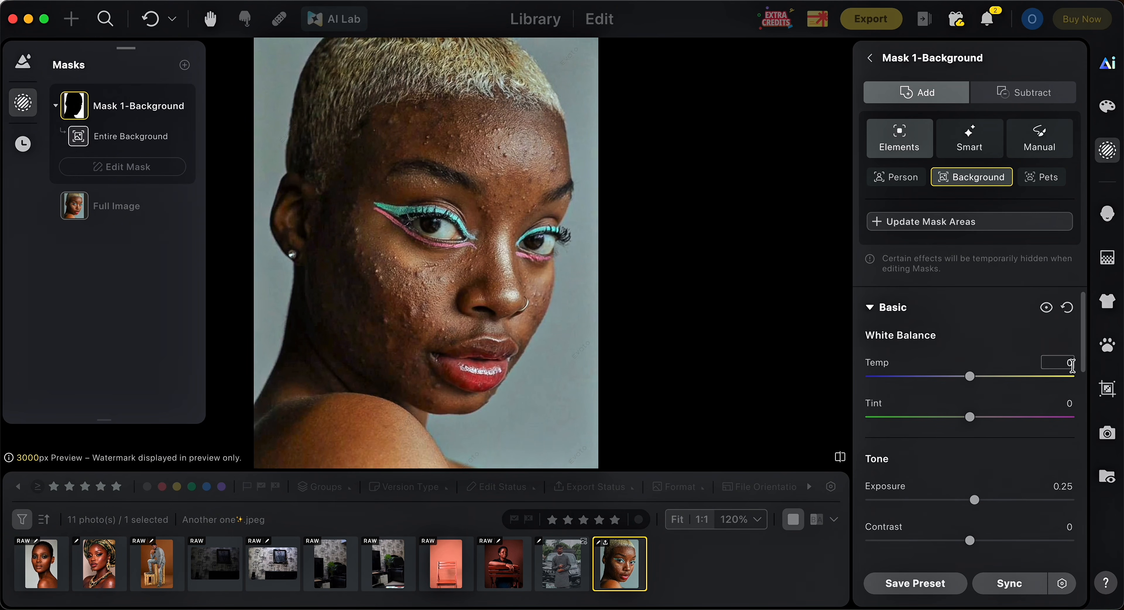
{"action": "left_click_drag", "start_coordinate": [970, 376], "coordinate": [968, 378]}
{"action": "left_click_drag", "start_coordinate": [1082, 367], "coordinate": [1077, 542]}
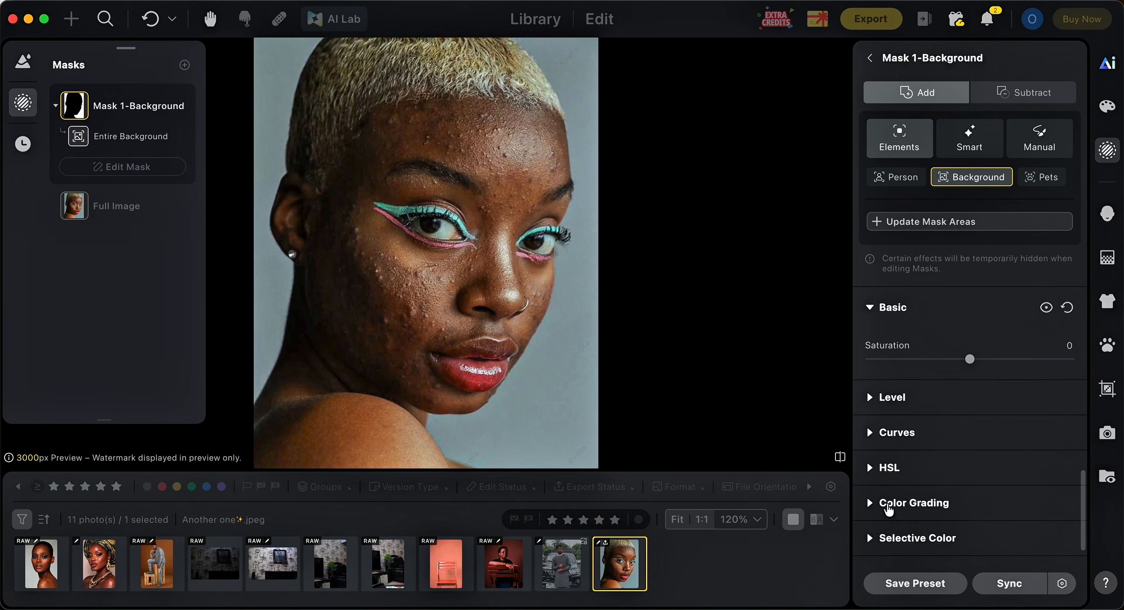
{"action": "left_click_drag", "start_coordinate": [1087, 503], "coordinate": [1091, 302]}
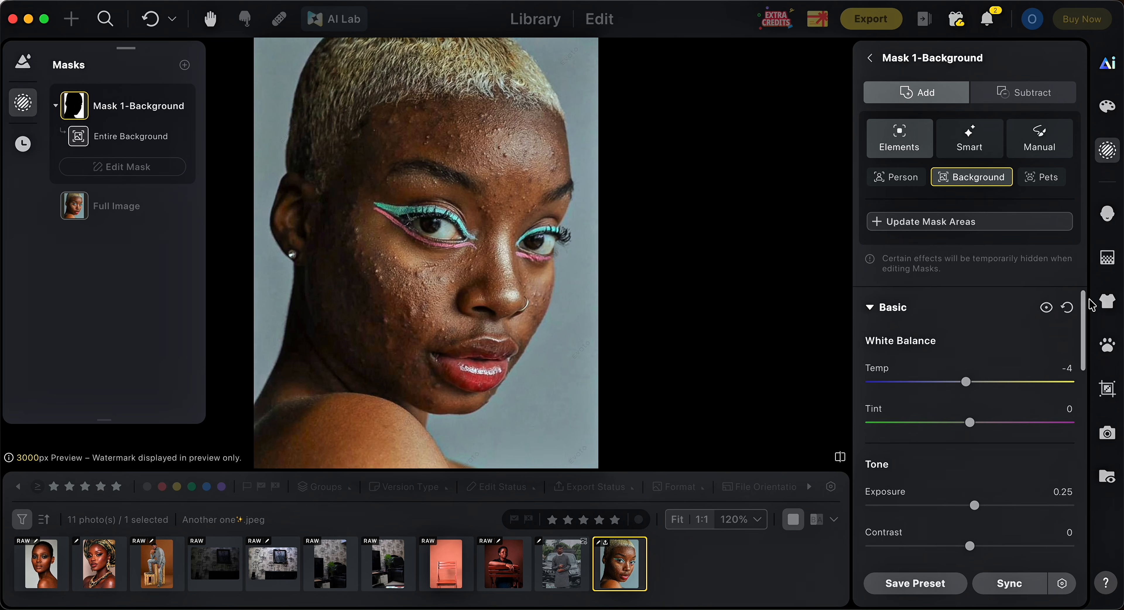
{"action": "left_click", "coordinate": [870, 307]}
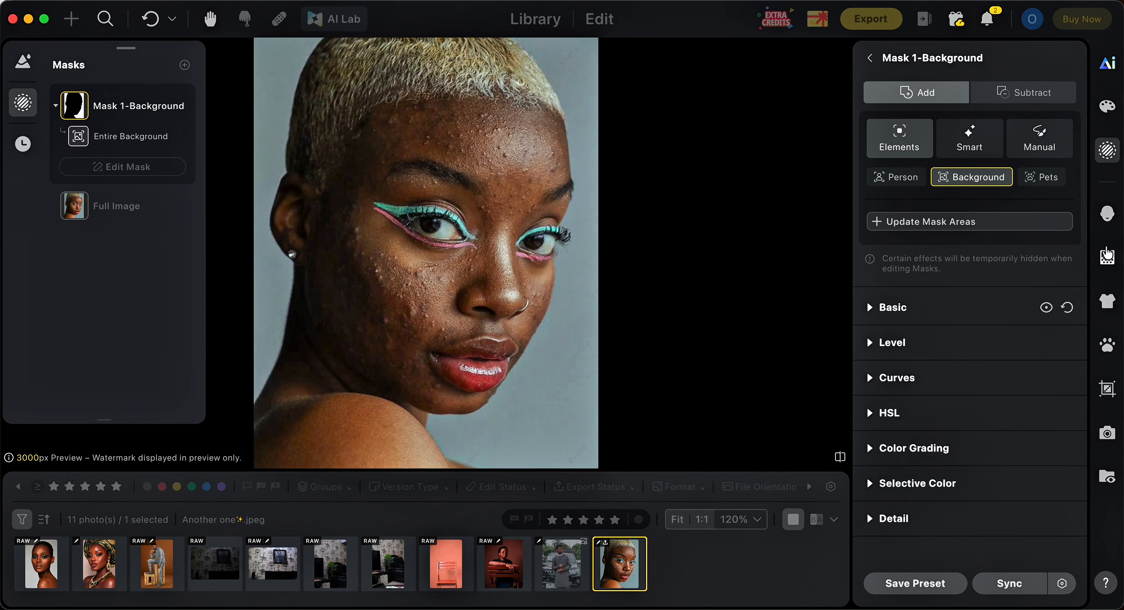
Return to Portrait Retouching and compare the whole retouched portrait with the original at 100% zoom
{"action": "left_click", "coordinate": [1111, 217]}
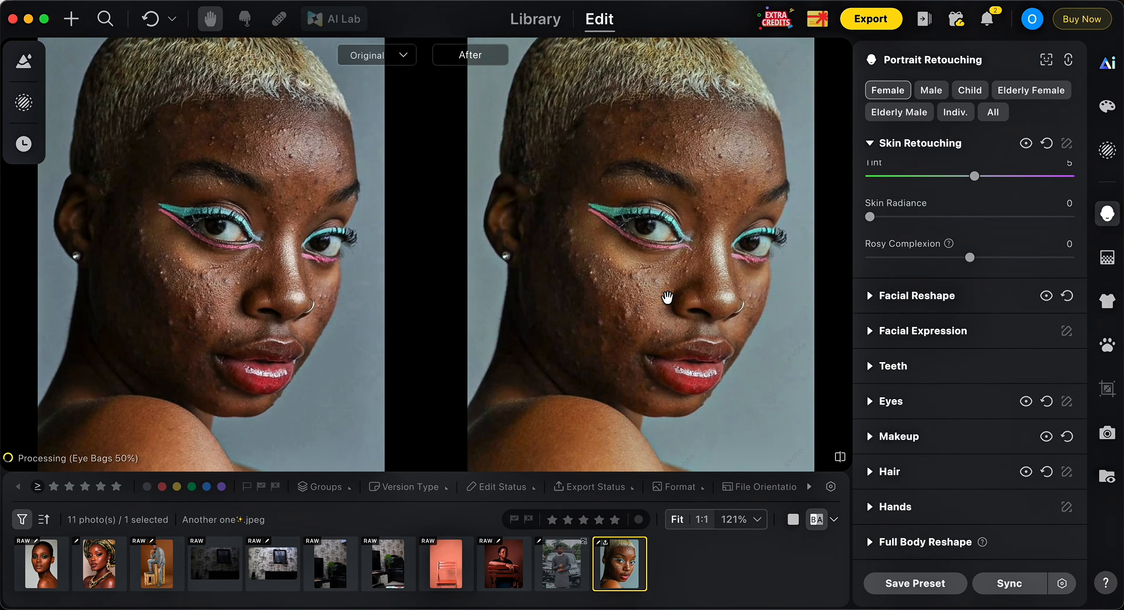
{"action": "mouse_move", "coordinate": [668, 296]}
{"action": "left_mouse_down"}
{"action": "mouse_move", "coordinate": [701, 274]}
{"action": "mouse_move", "coordinate": [642, 336]}
{"action": "left_mouse_up"}
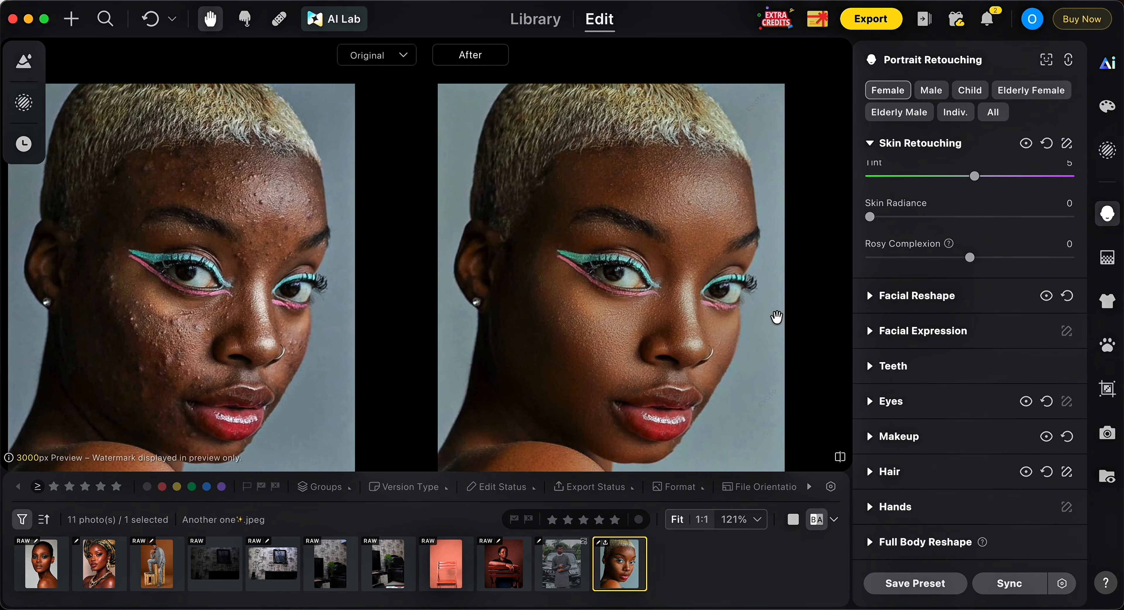
{"action": "scroll", "coordinate": [663, 351], "scroll_direction": "down", "scroll_amount": 3}
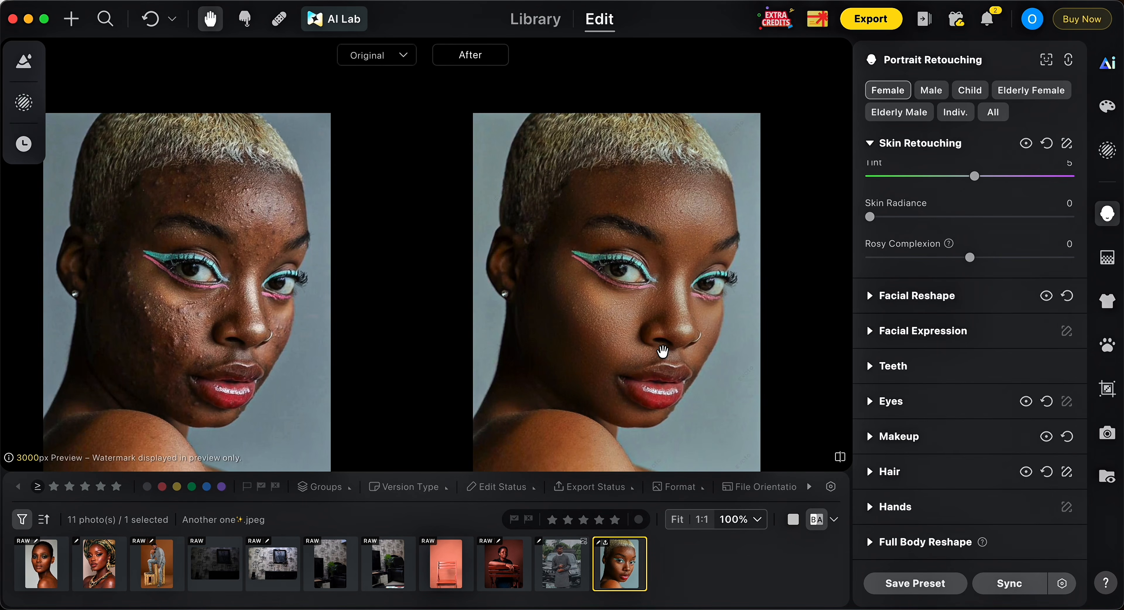